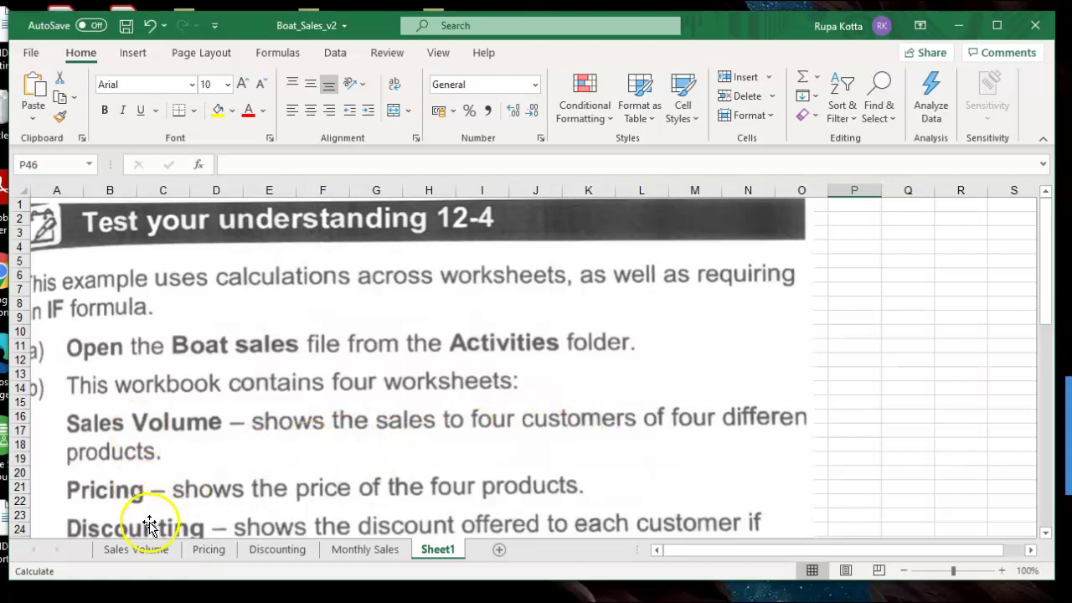
Step: Examine the Sales Volume, Pricing, Discounting and Monthly Sales worksheets against their descriptions on Sheet1
left_click(140, 547)
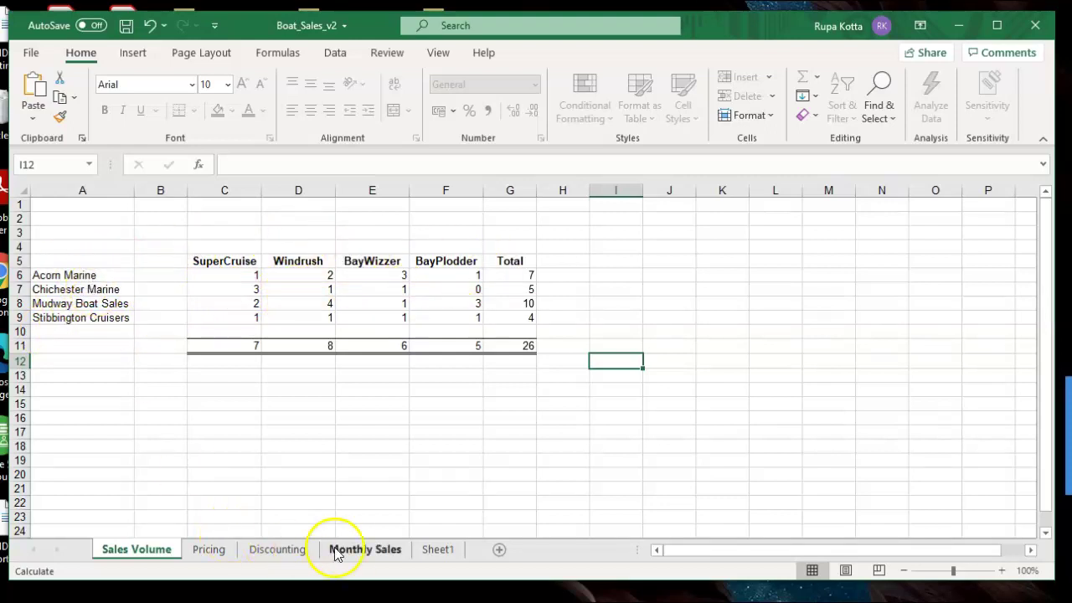
left_click(435, 549)
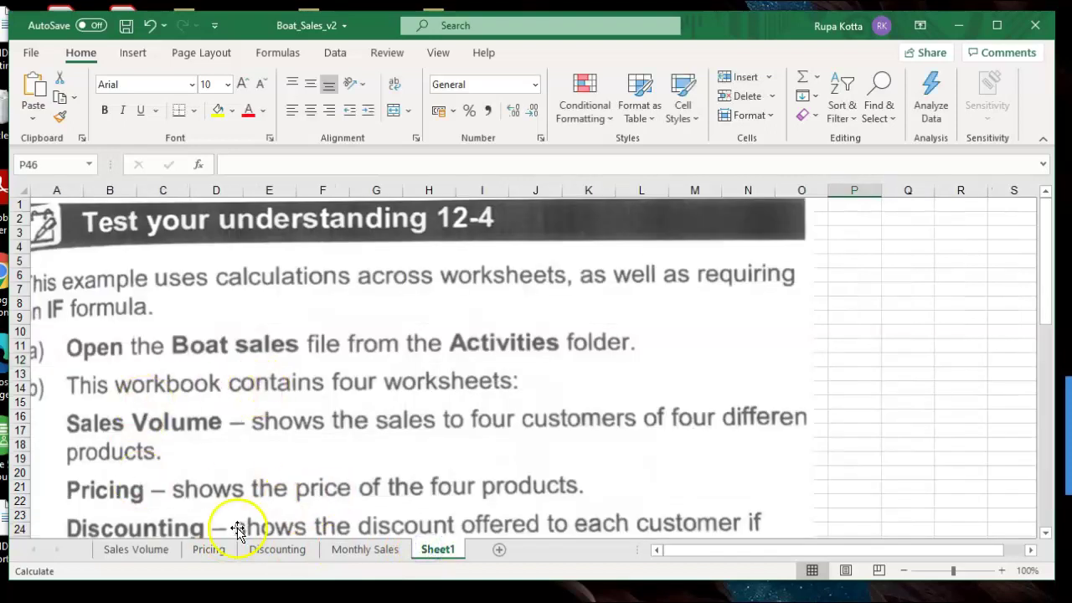
left_click(209, 552)
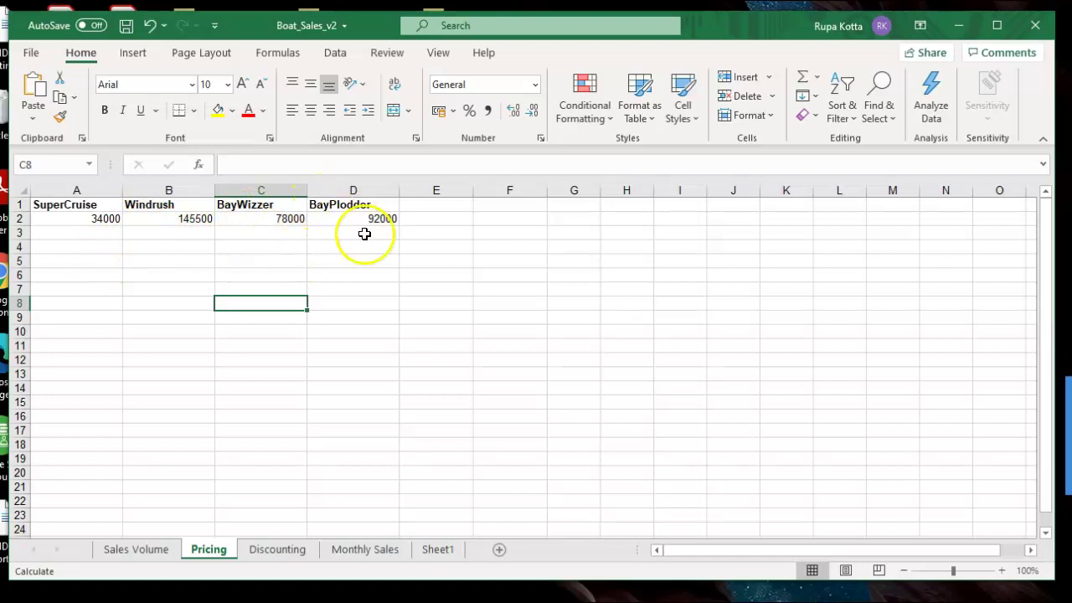
left_click(134, 551)
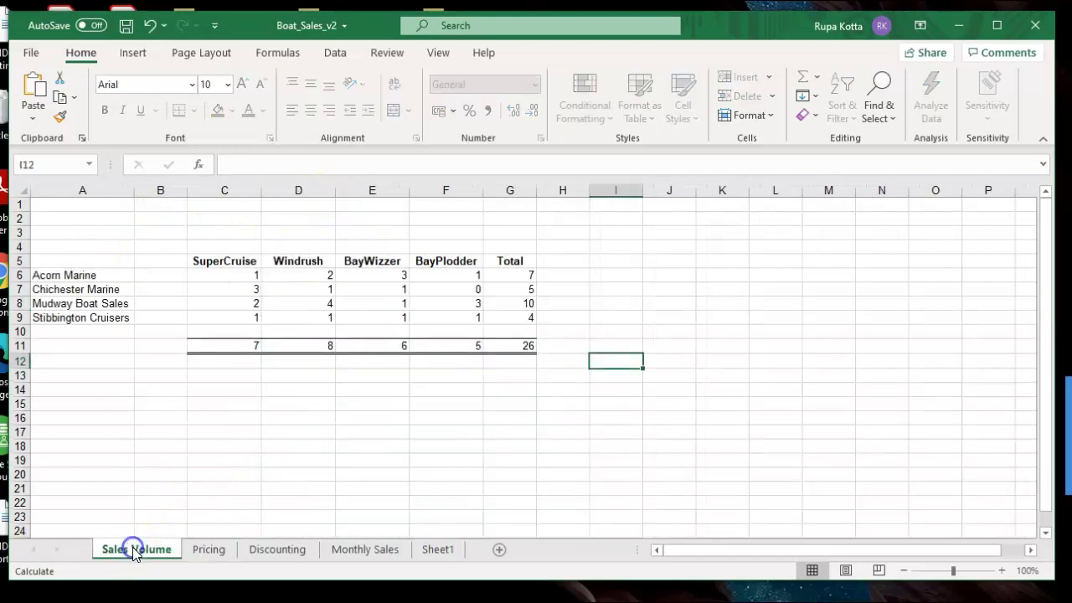
left_click(432, 550)
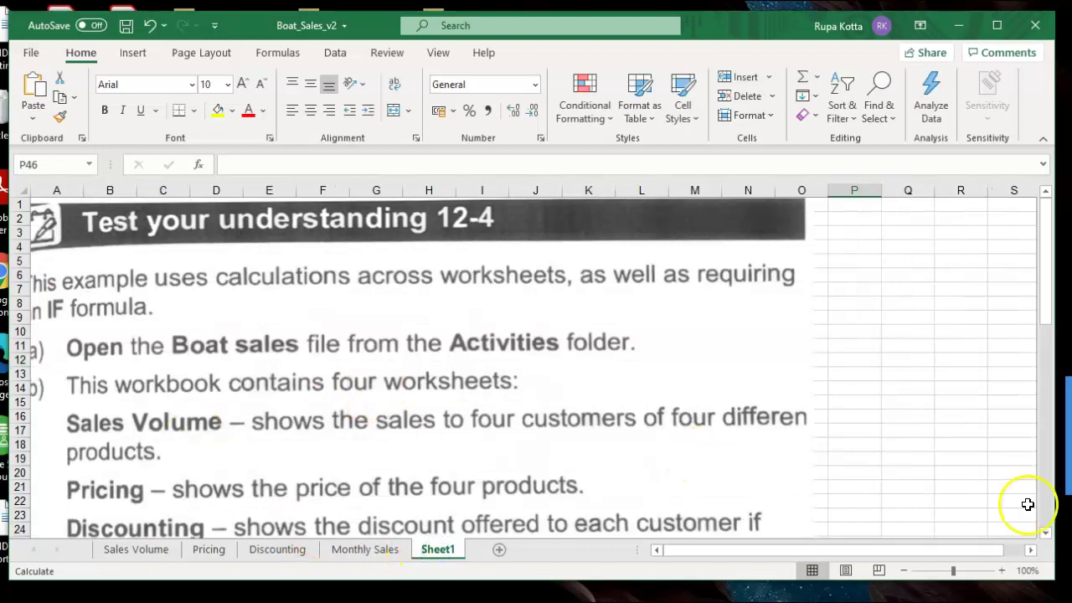
left_click(1046, 532)
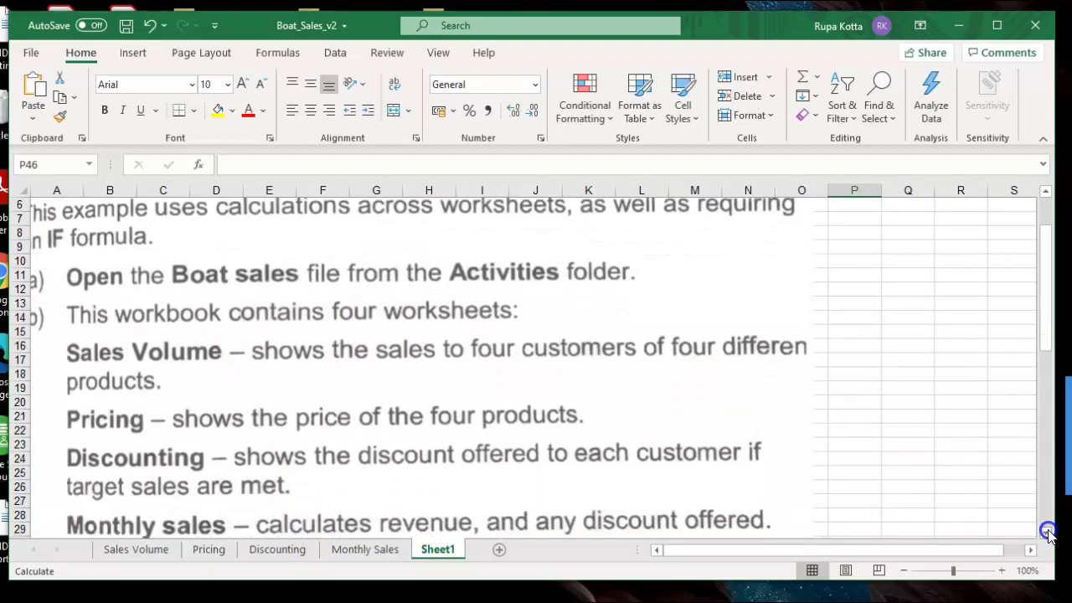
left_click(1048, 532)
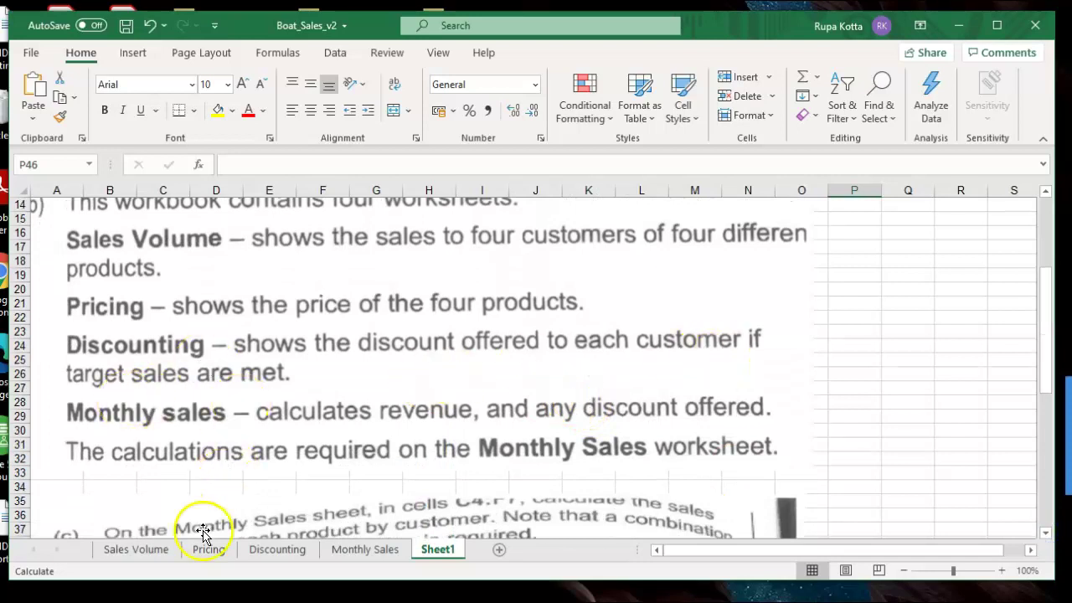
left_click(250, 549)
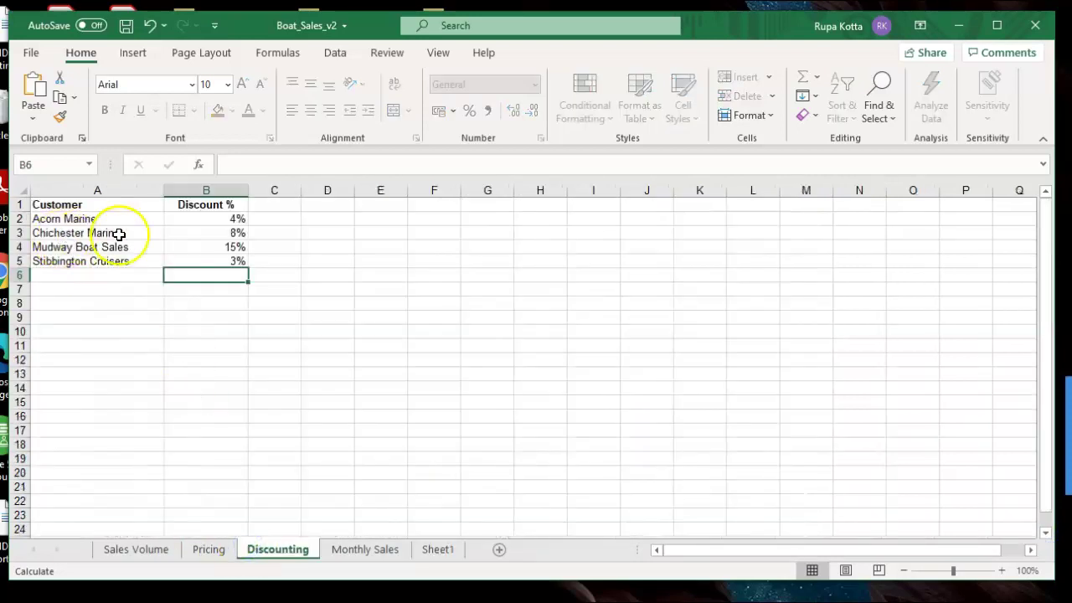
left_click(134, 546)
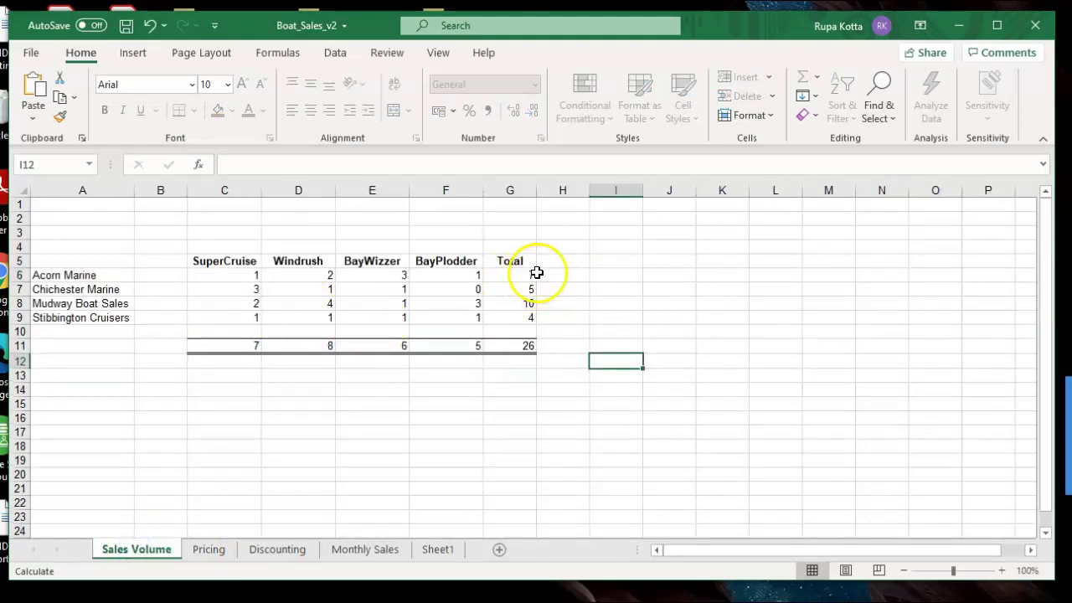
left_click(354, 549)
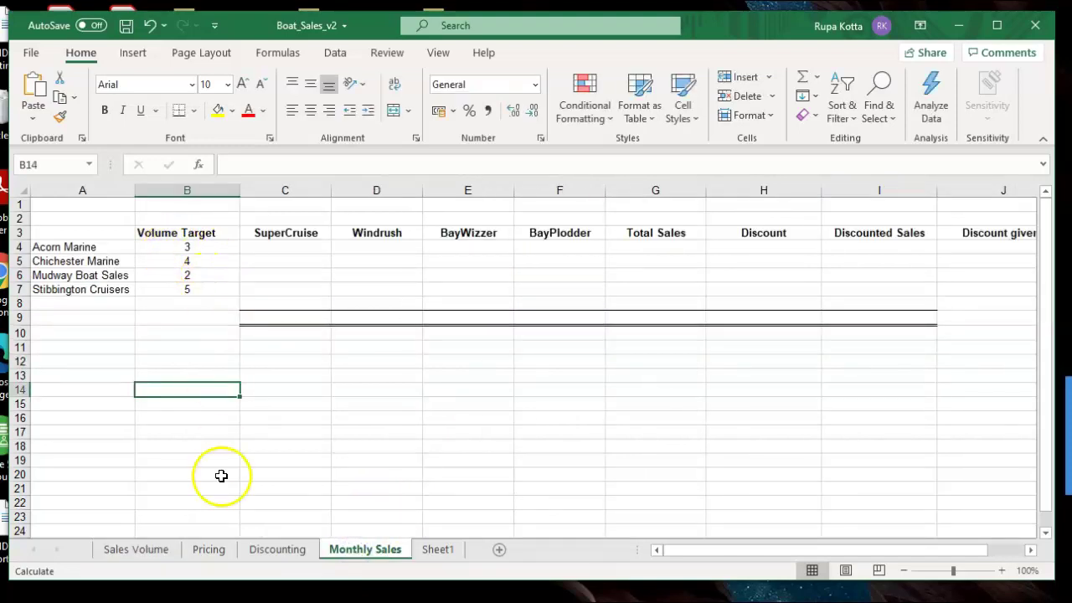
left_click(255, 549)
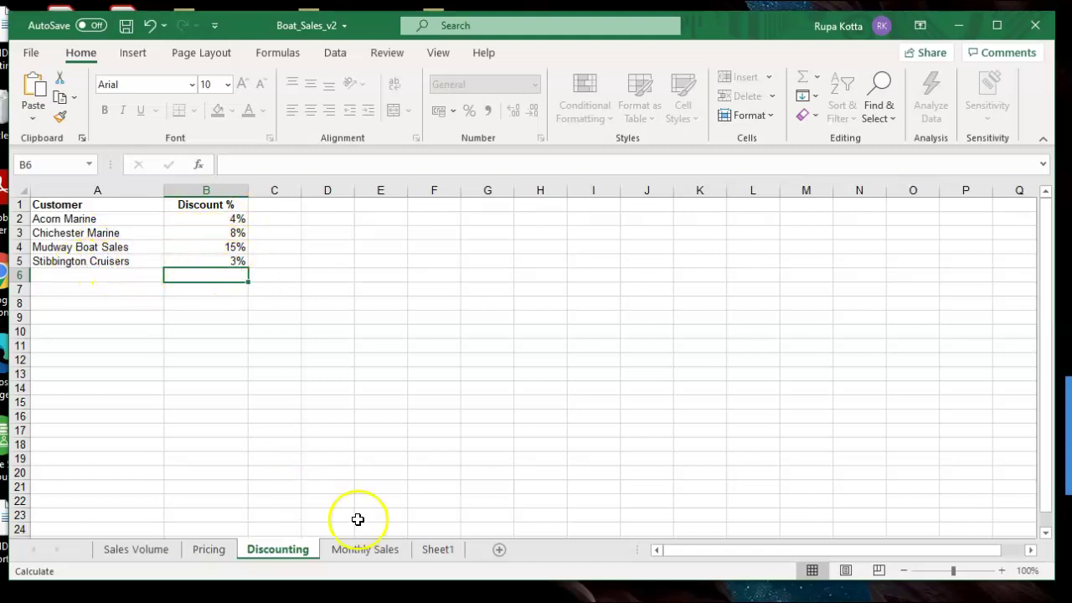
left_click(365, 550)
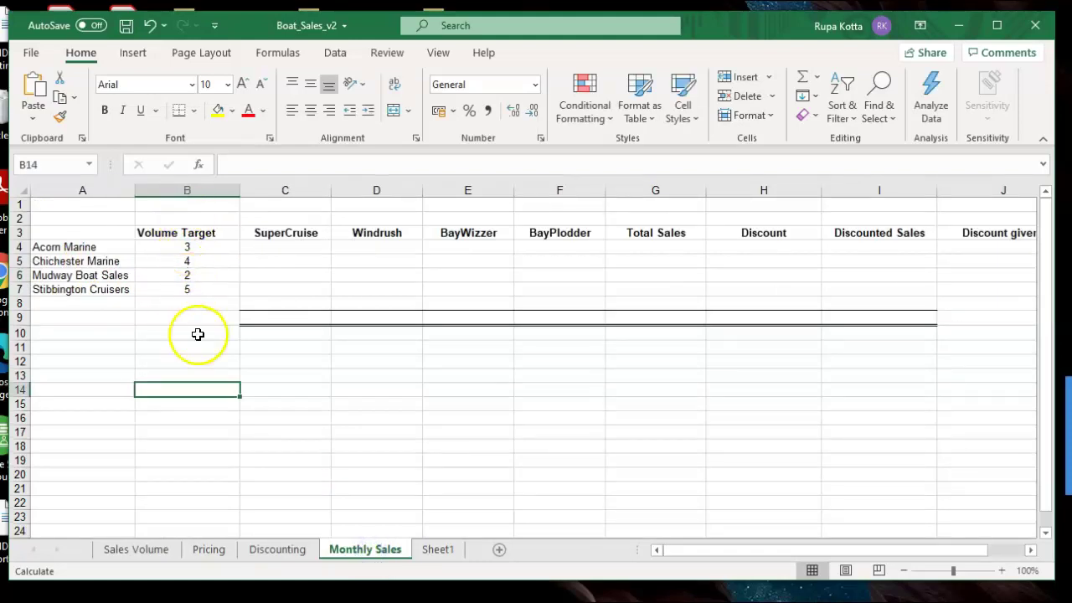
Step: Read calculation tasks (c) to (e) on Sheet1 and examine the matching C4:F7 range and columns on Monthly Sales
left_click(435, 553)
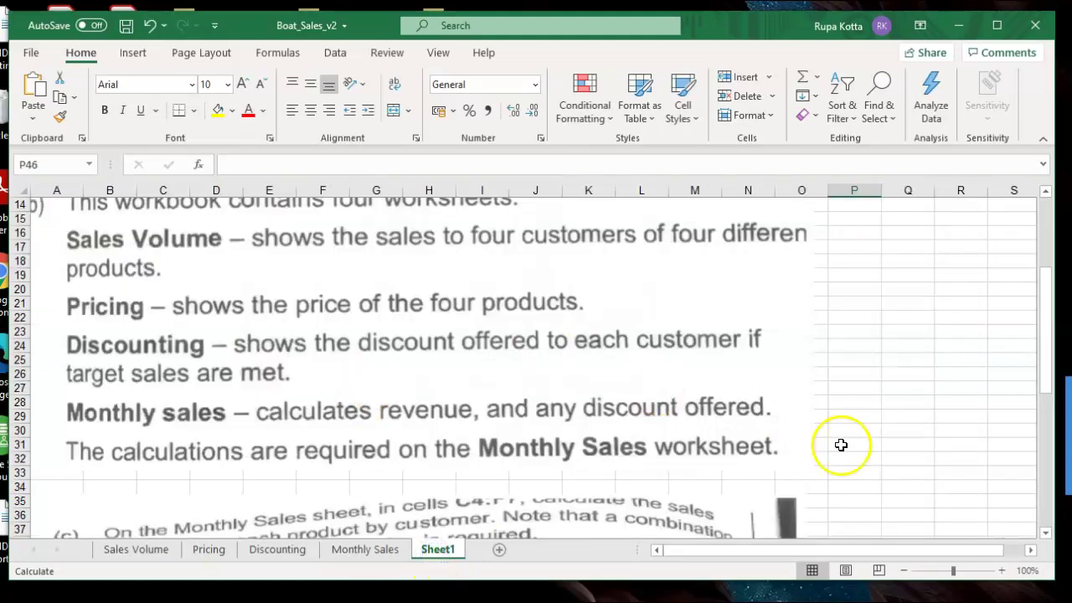
scroll(1044, 536, "down", 3)
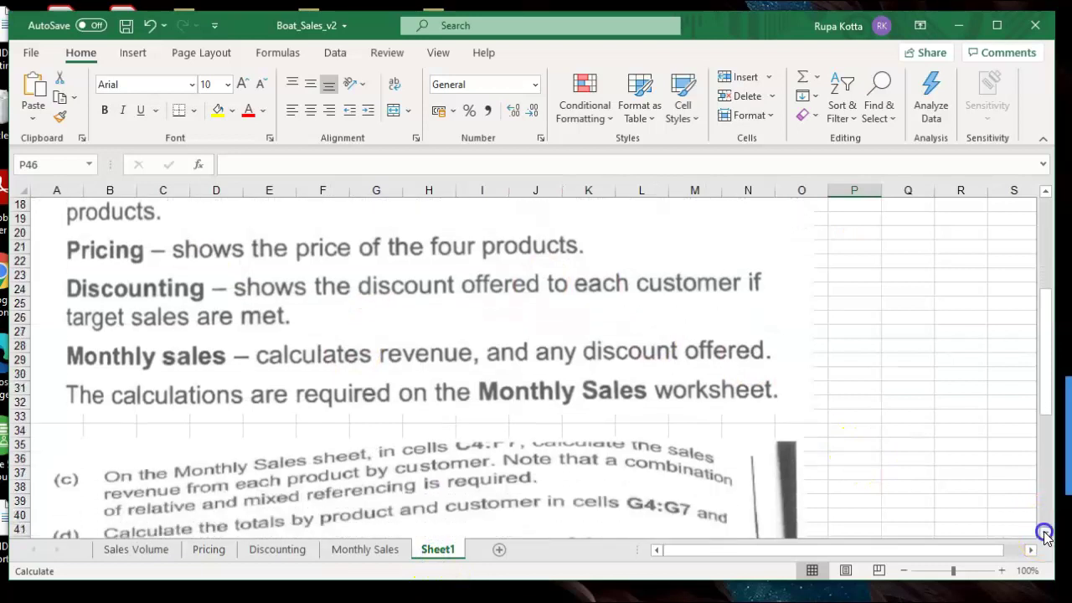
scroll(1044, 536, "down", 2)
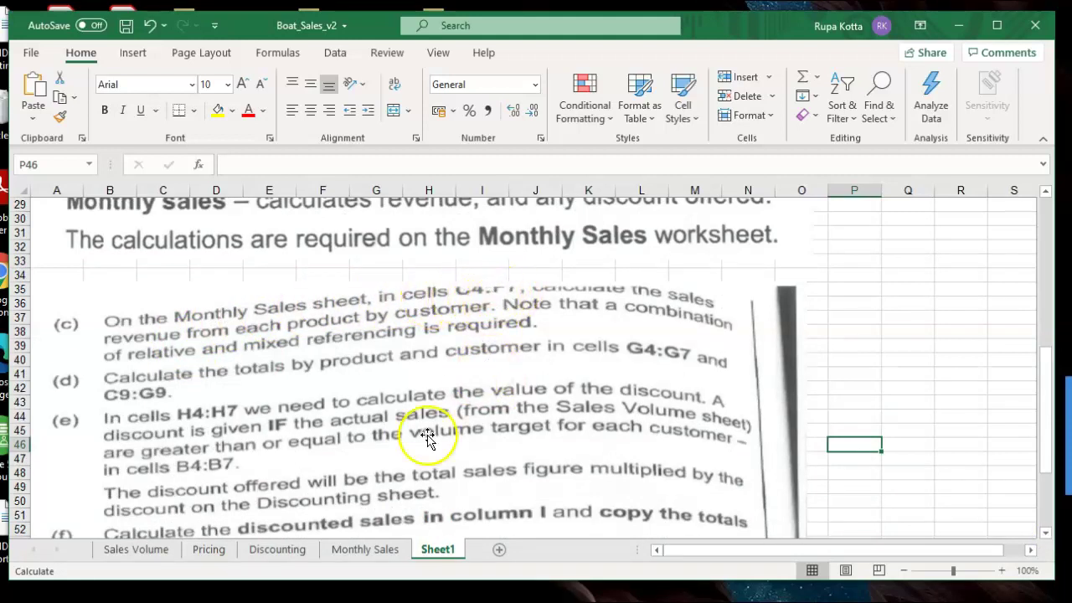
left_click(362, 547)
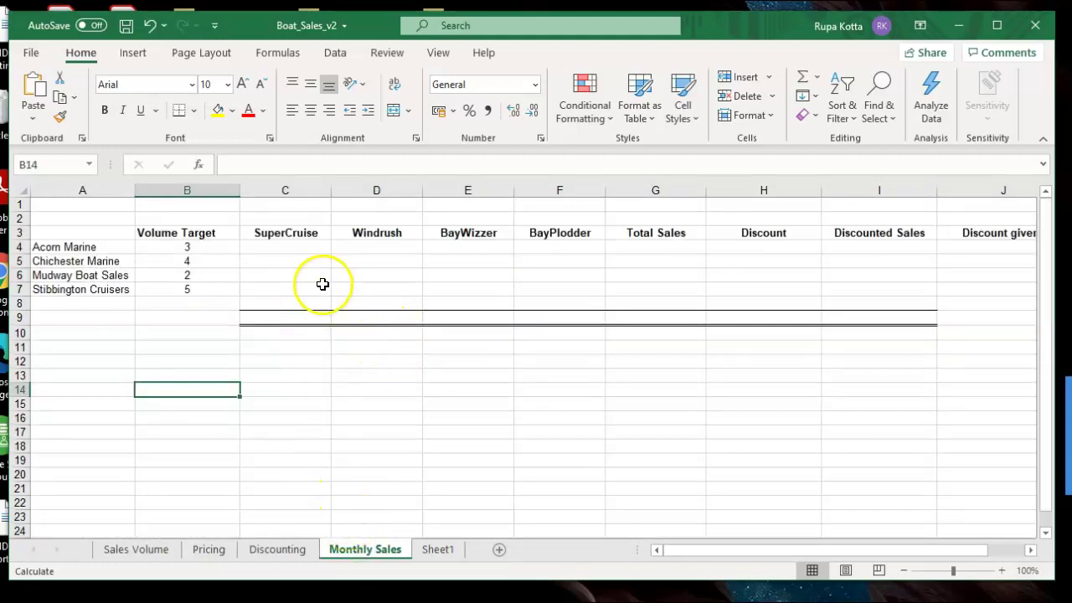
left_click(288, 252)
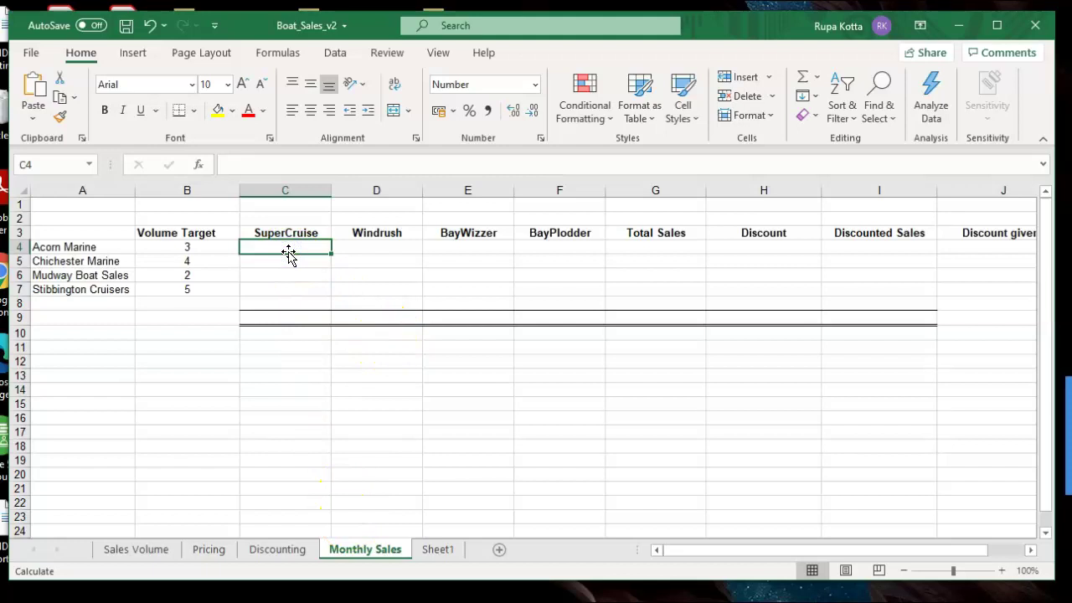
left_click(691, 553)
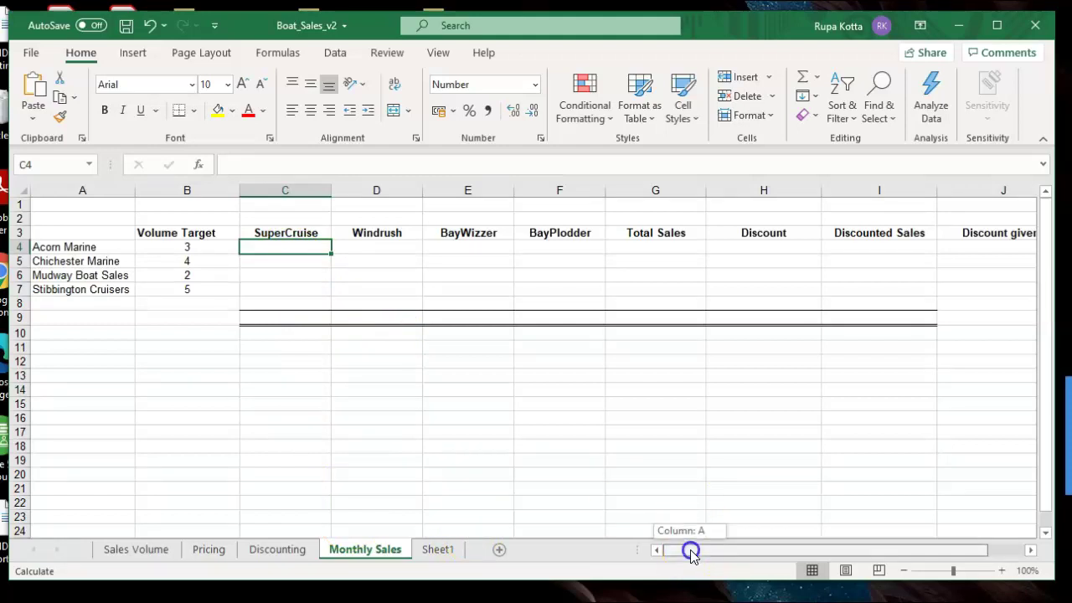
left_click_drag(690, 553, 727, 548)
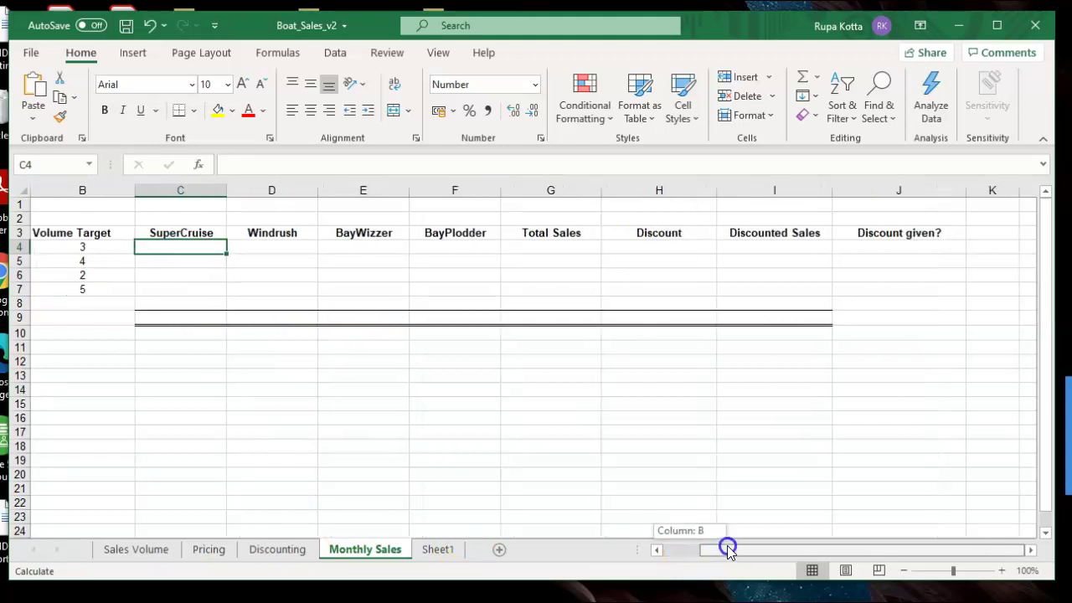
left_click(443, 287)
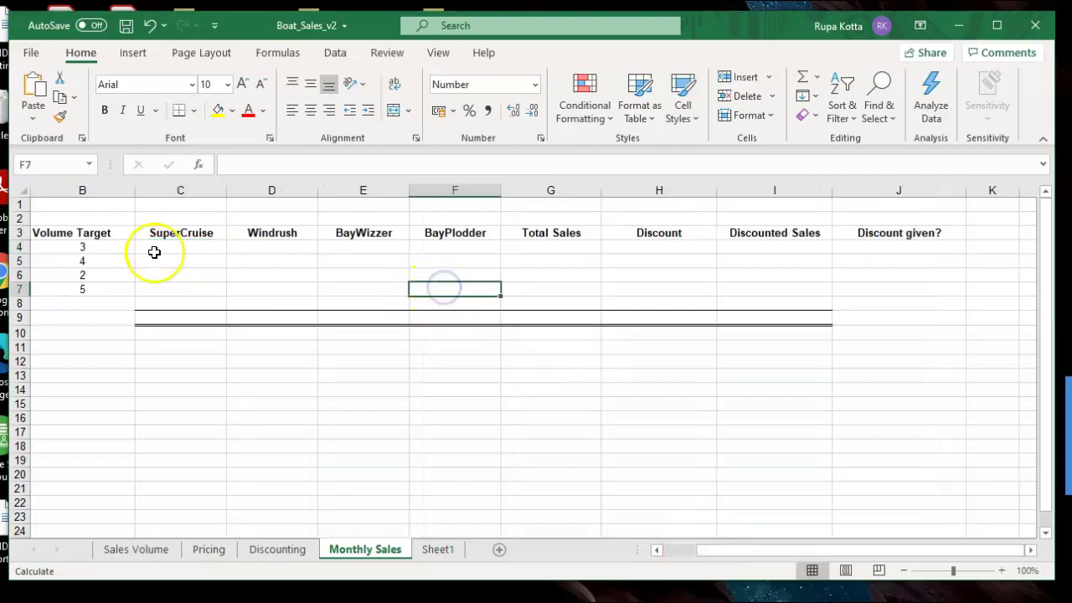
left_click(435, 551)
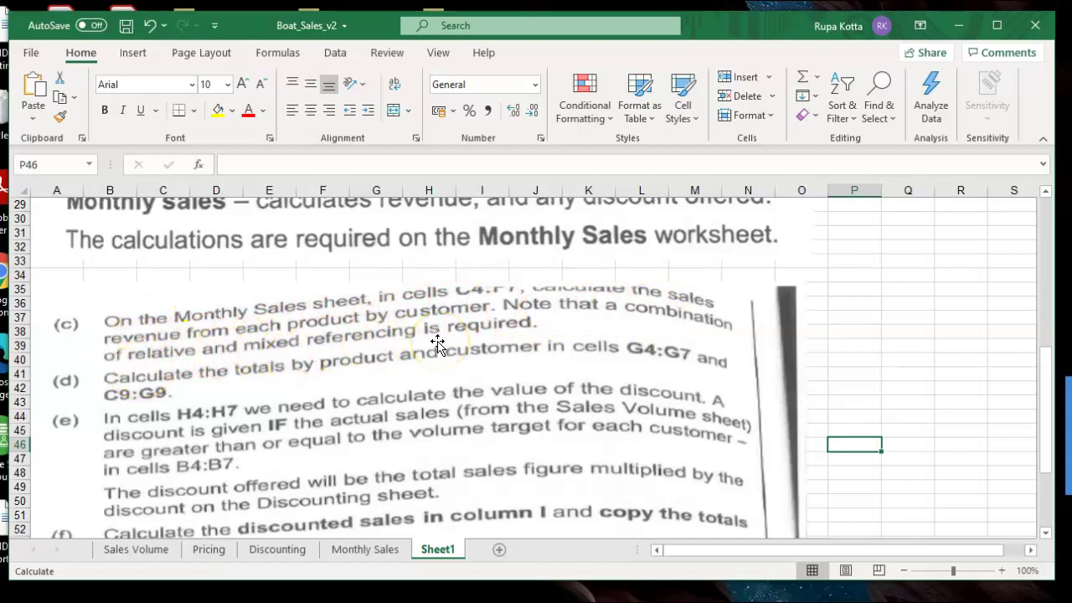
Step: Calculate Acorn Marine's SuperCruise revenue in Monthly Sales C4 with the formula ='Sales Volume'!C6*Pricing!A2
left_click(345, 549)
left_click_drag(704, 551, 672, 550)
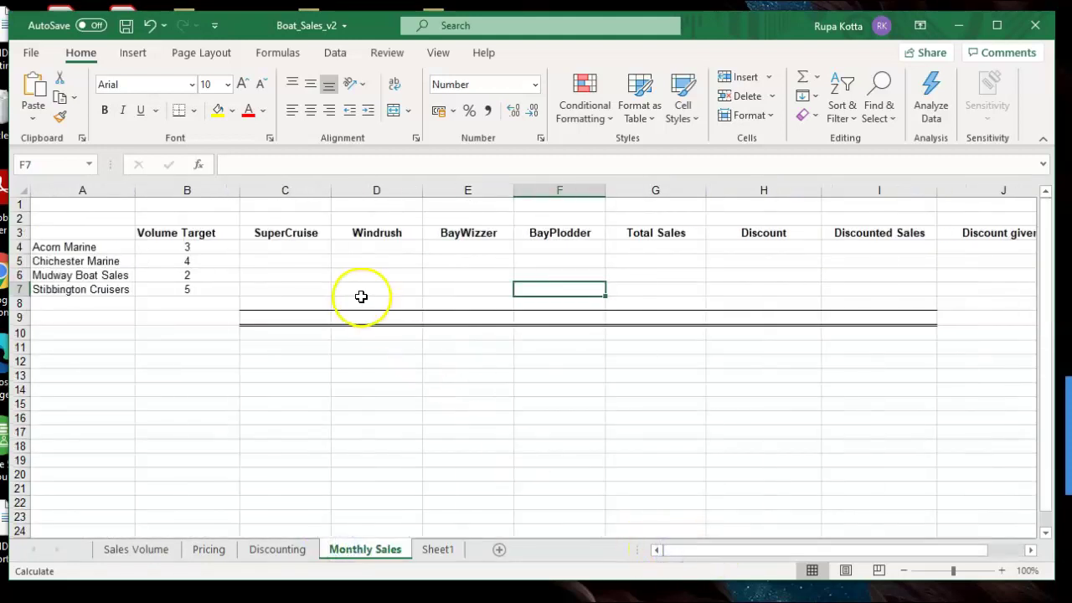
left_click(283, 250)
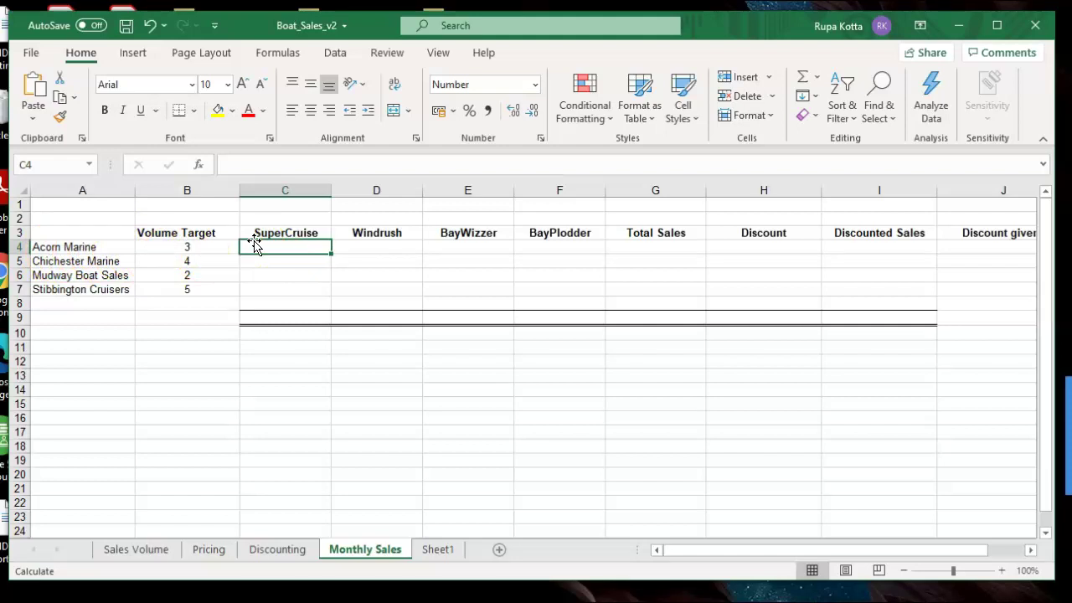
type("=")
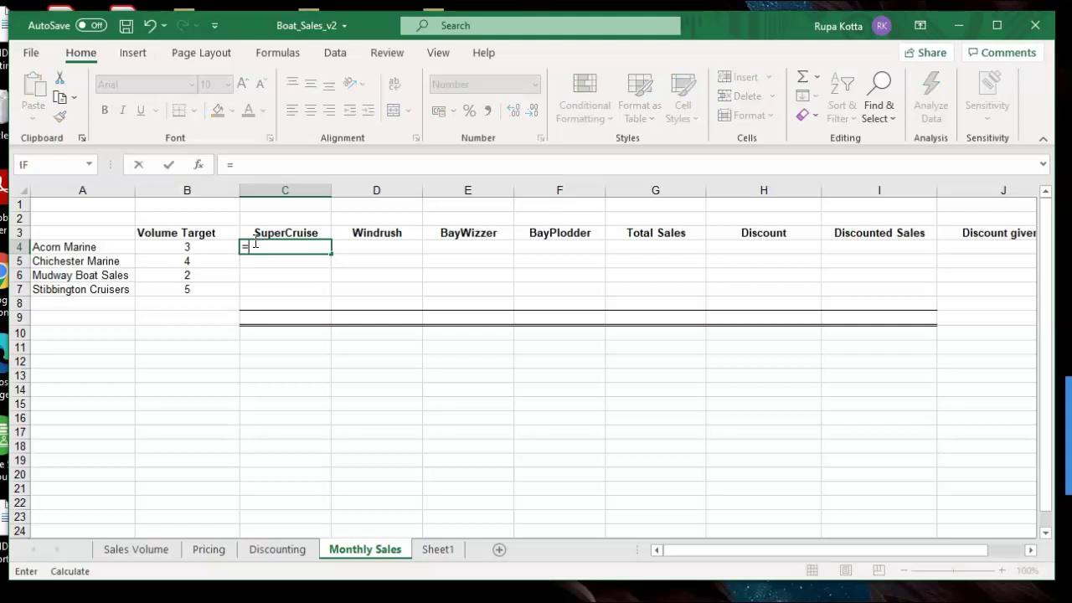
left_click(140, 549)
left_click(211, 274)
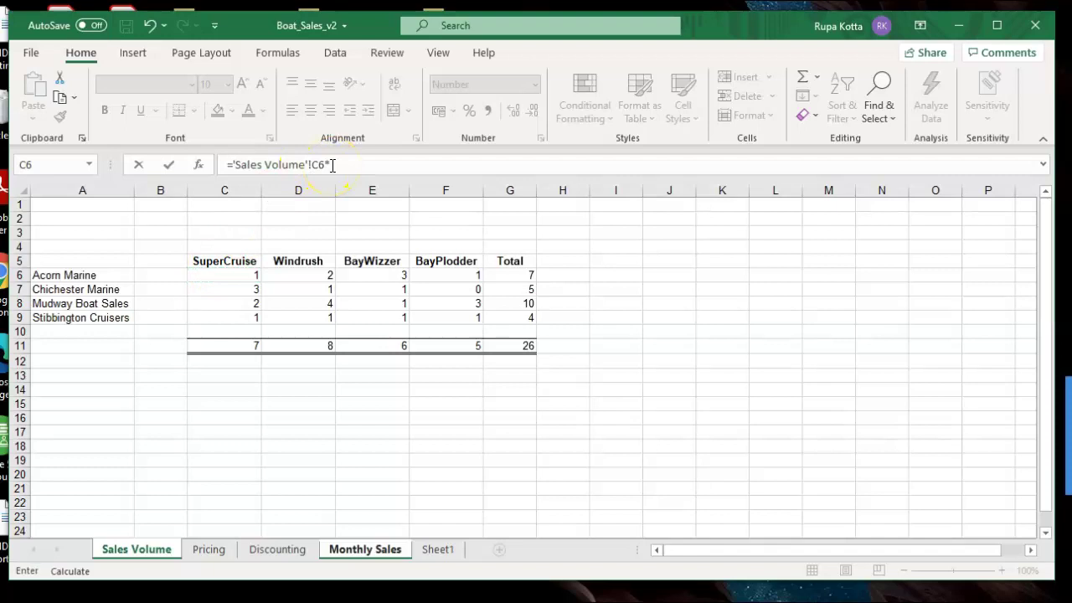
type("*")
left_click(208, 551)
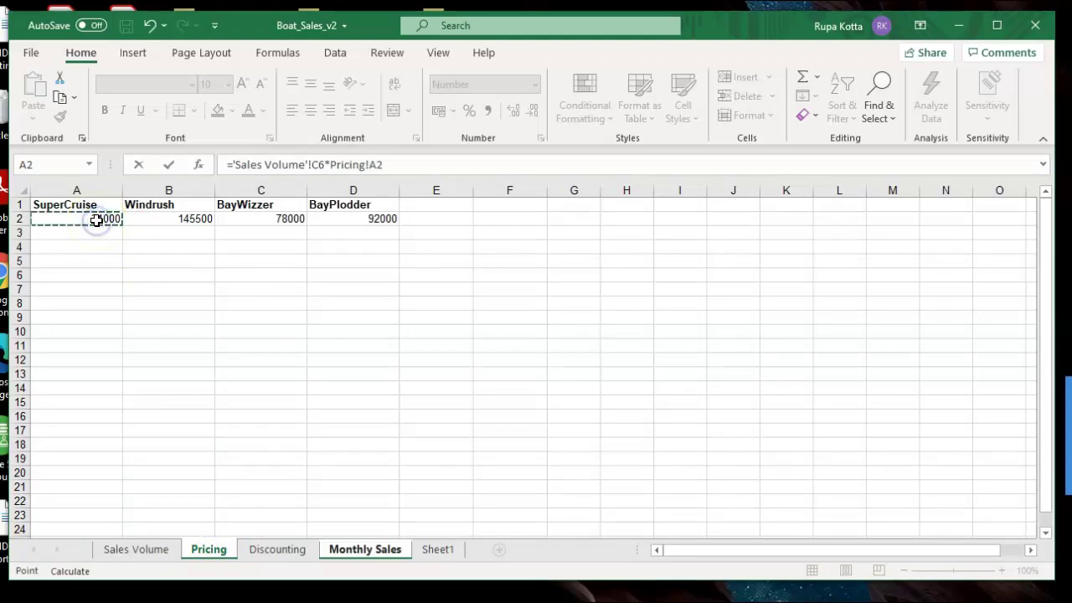
key("Return")
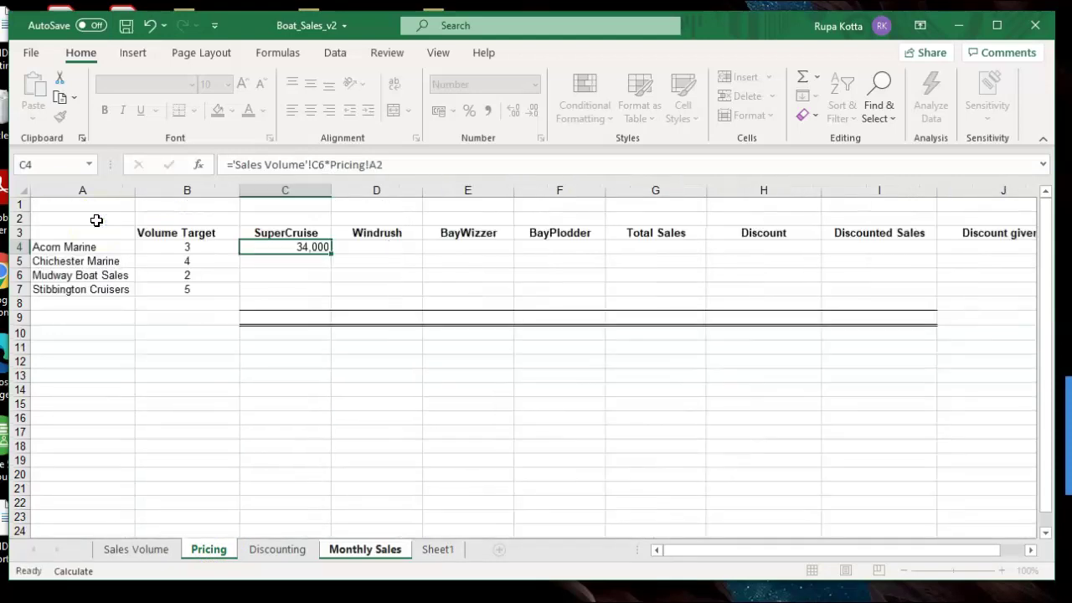
Step: Check C4's source data on Sales Volume and Pricing, and make its price reference absolute as Pricing!$A$2
left_click(287, 247)
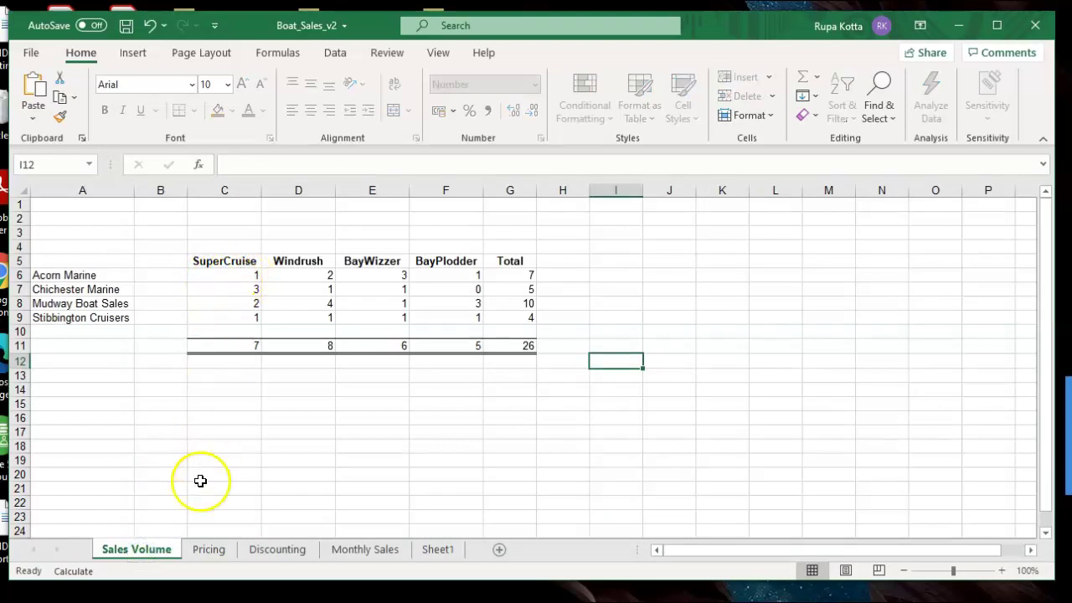
left_click(208, 549)
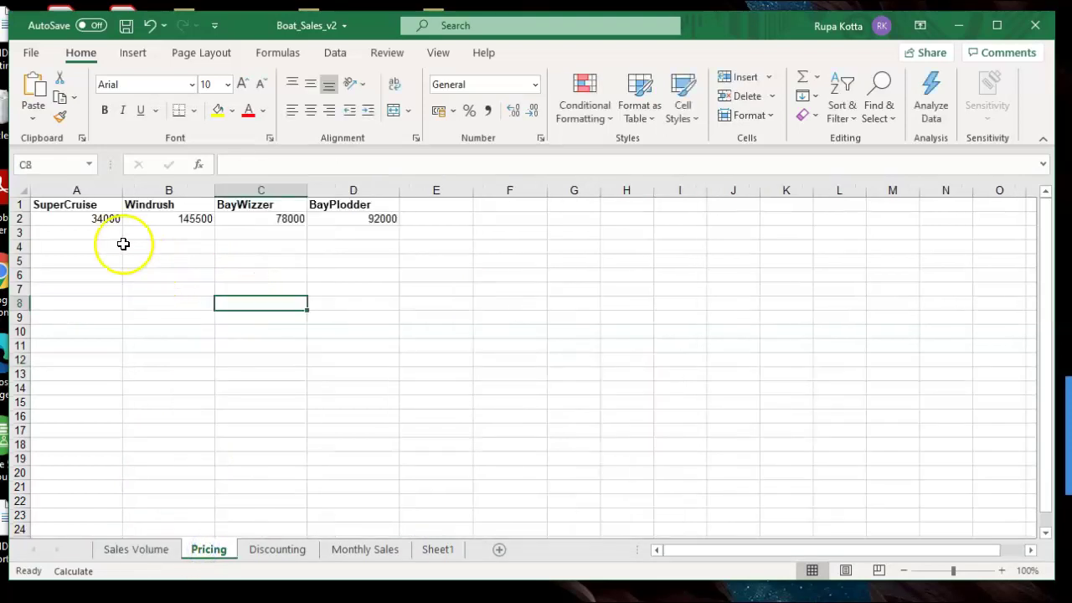
left_click(342, 552)
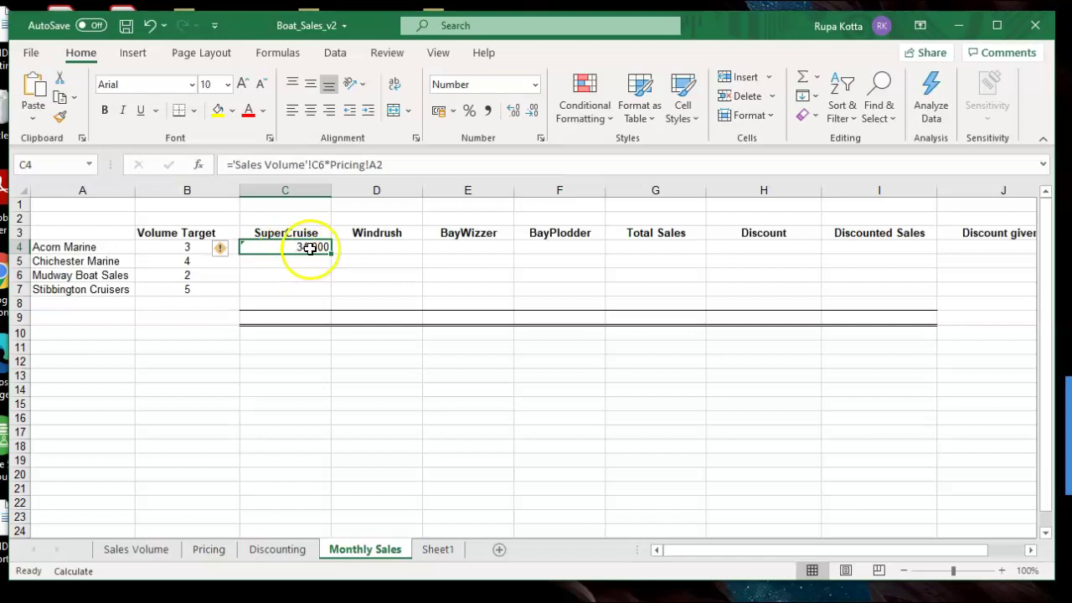
left_click(209, 549)
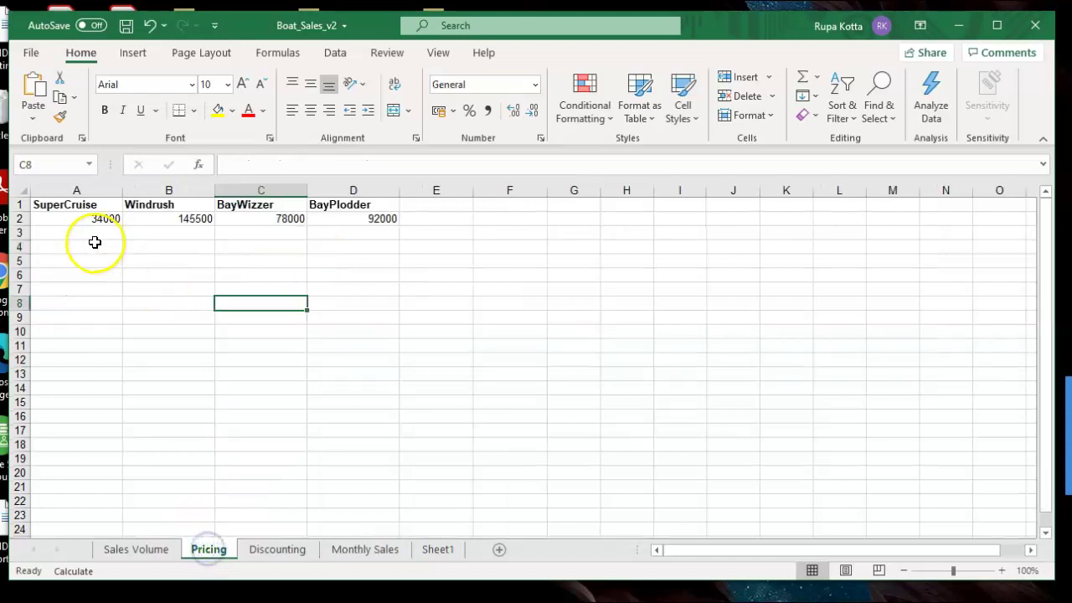
left_click(148, 547)
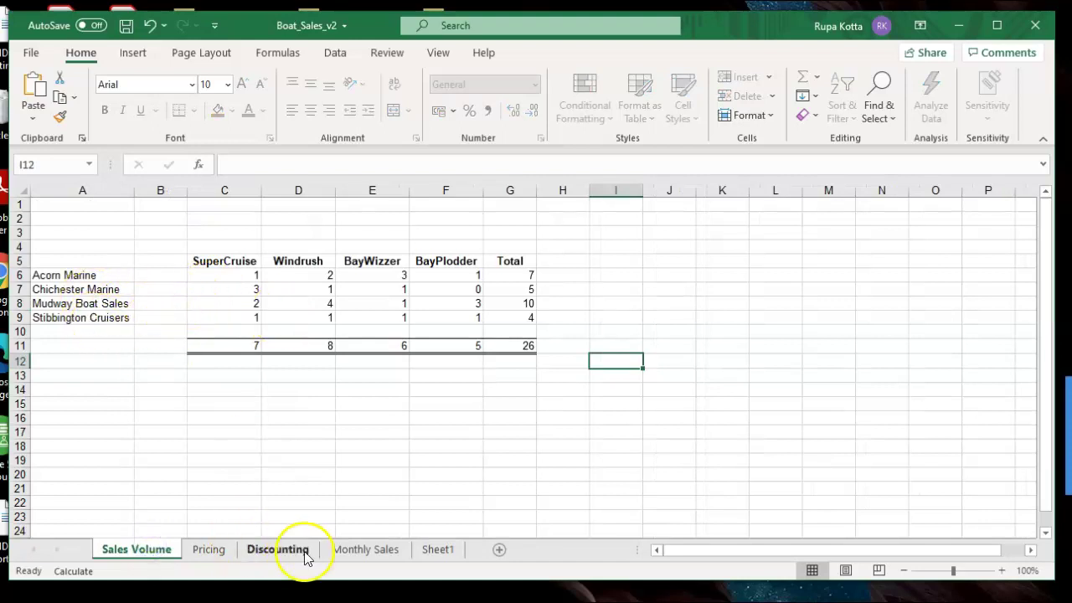
left_click(387, 550)
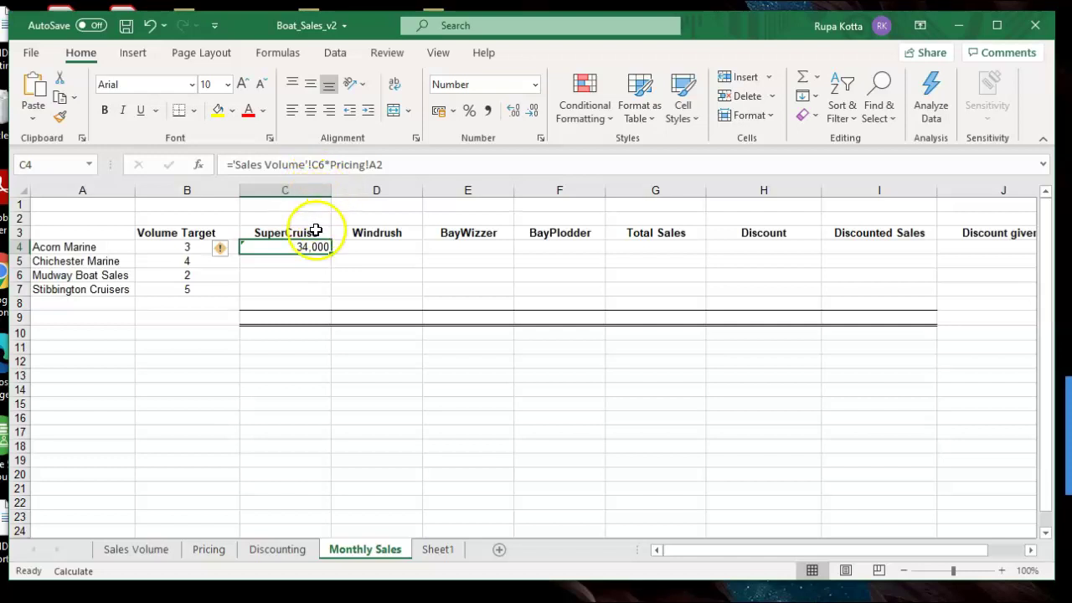
left_click(369, 162)
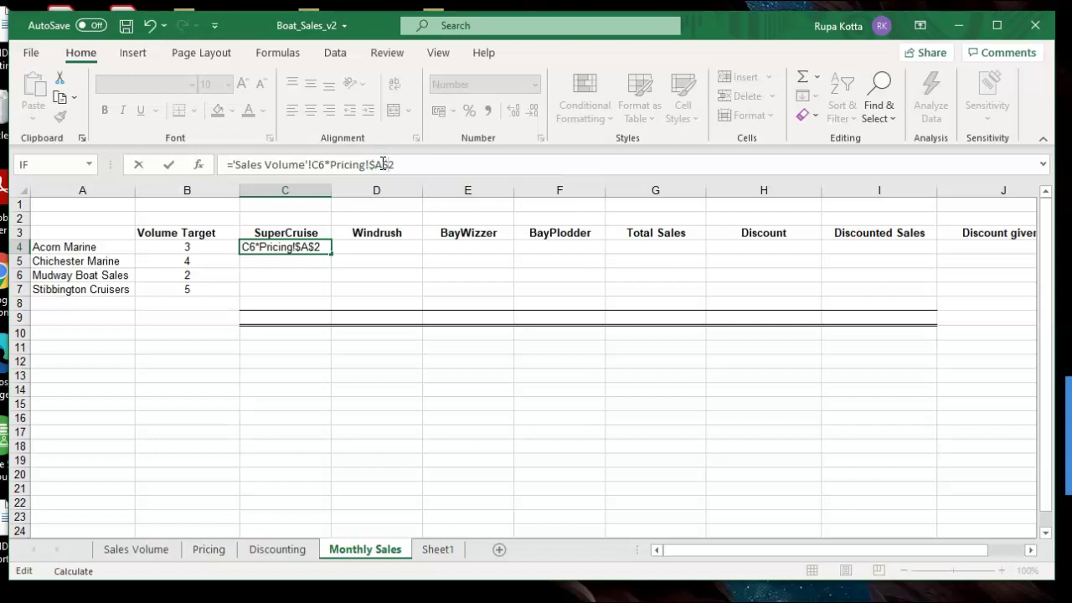
key("Return")
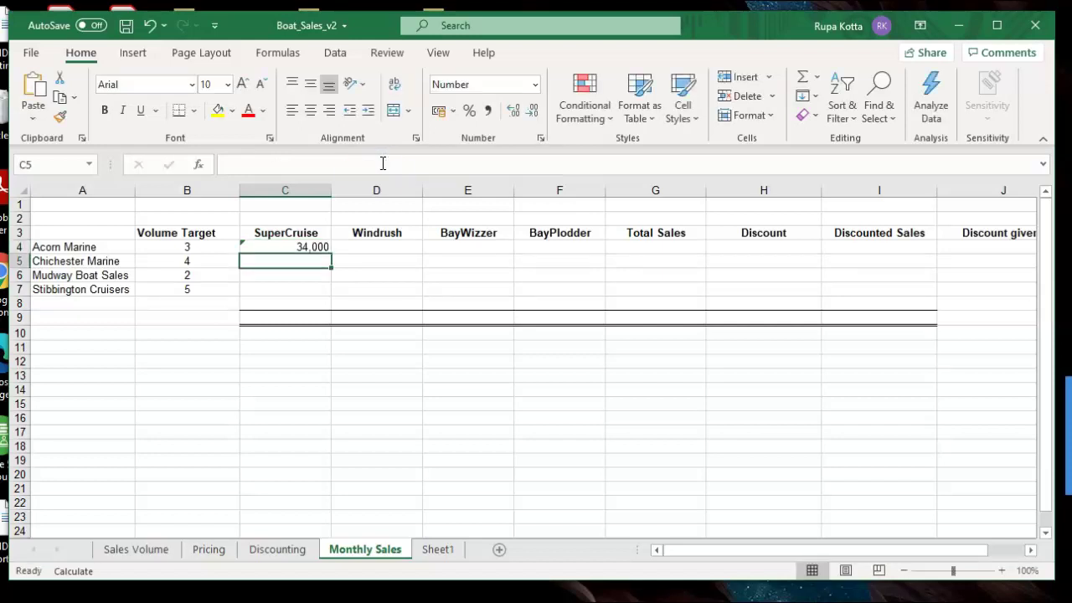
Step: Fill the C4 SuperCruise formula down through C7 and check C5 against Chichester Marine's SuperCruise volume on Sales Volume
left_click(309, 247)
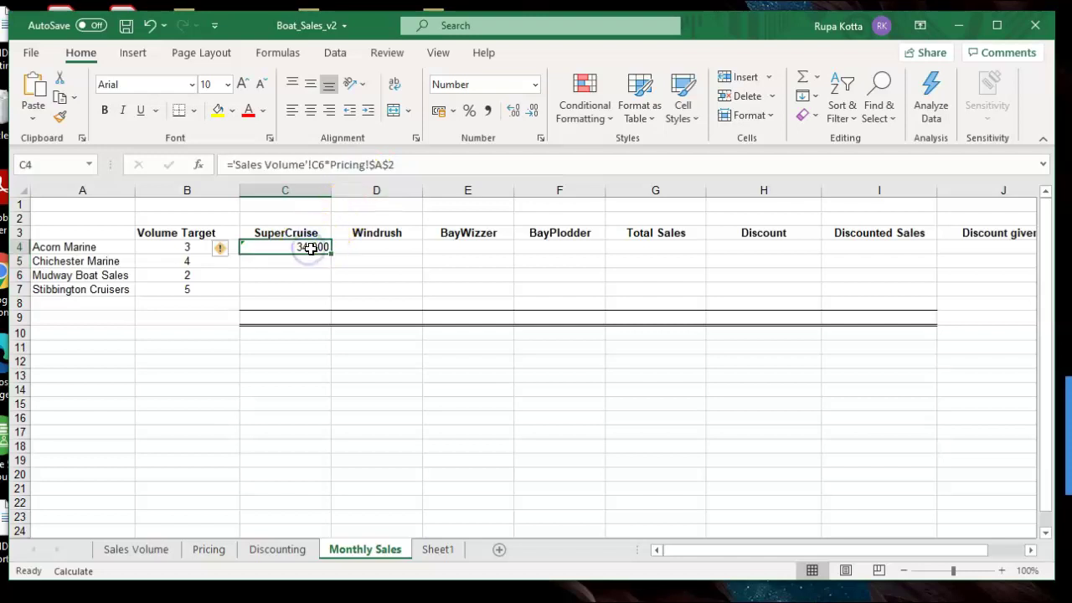
left_click_drag(331, 253, 324, 290)
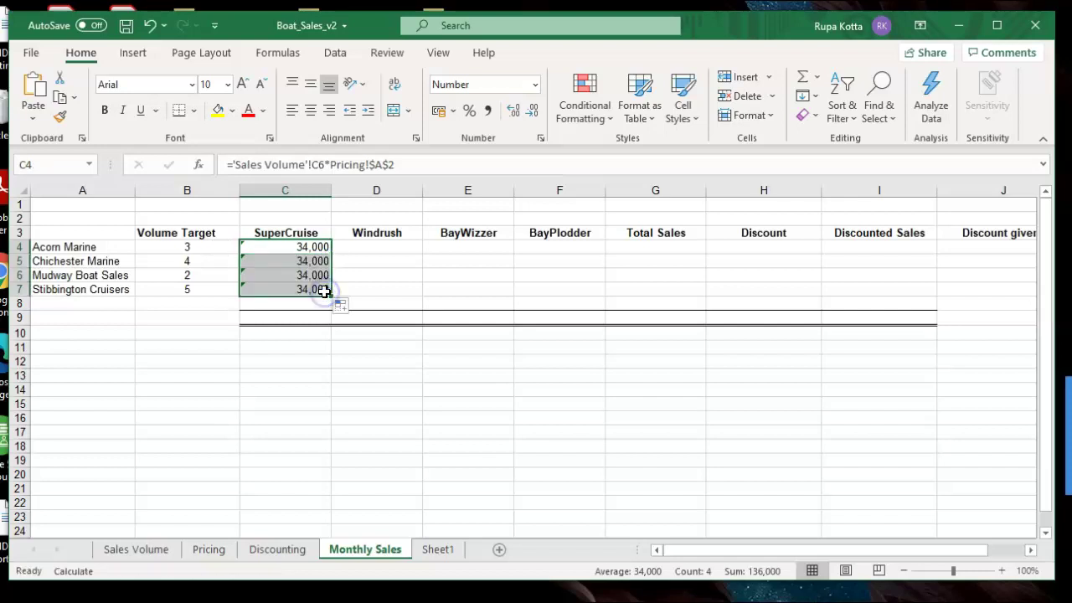
left_click(353, 292)
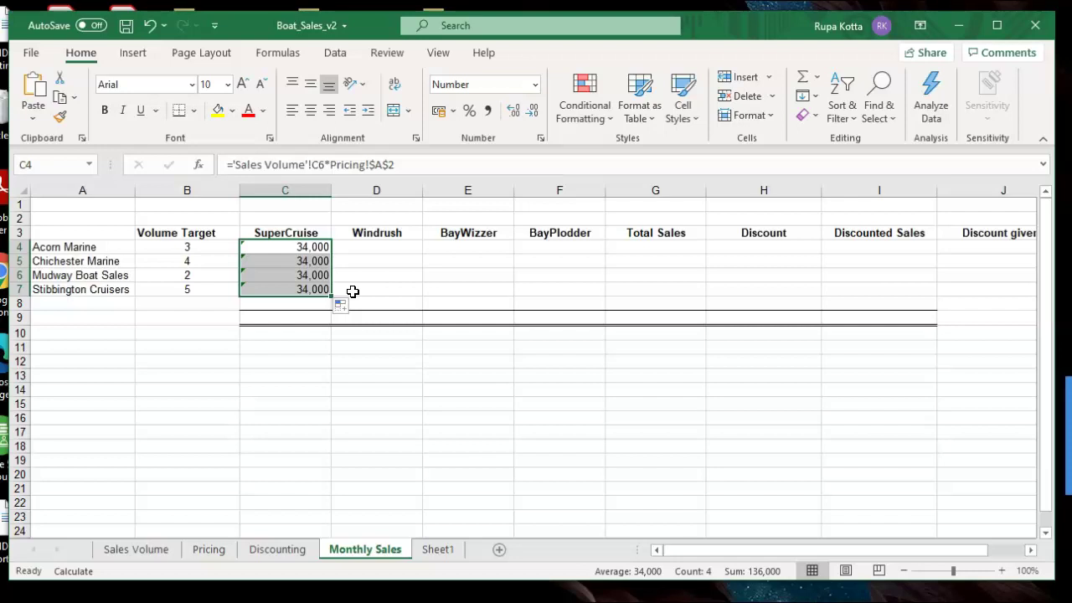
left_click(315, 262)
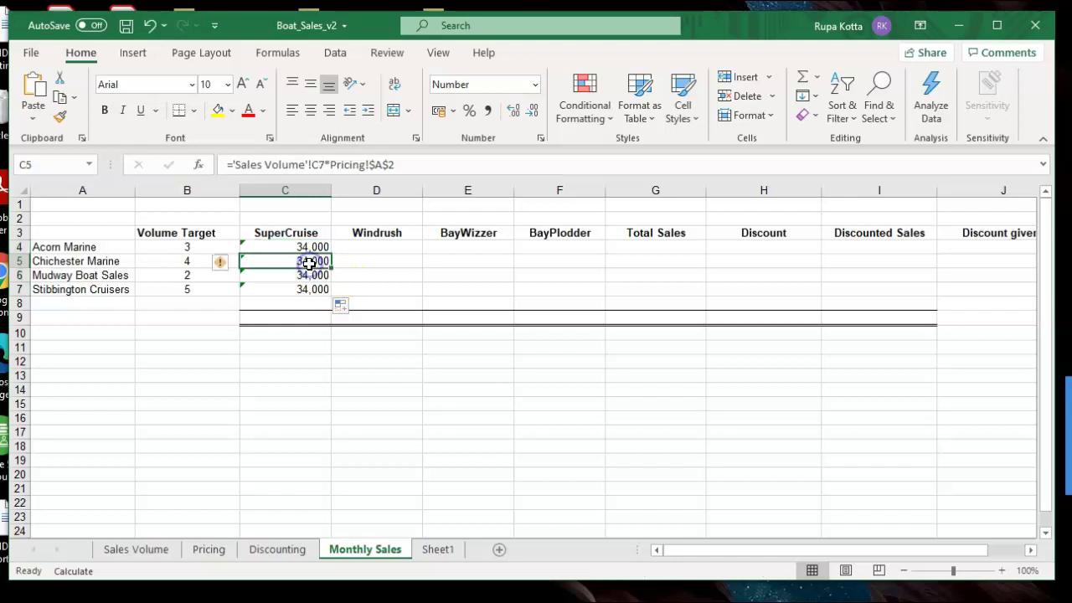
left_click(140, 548)
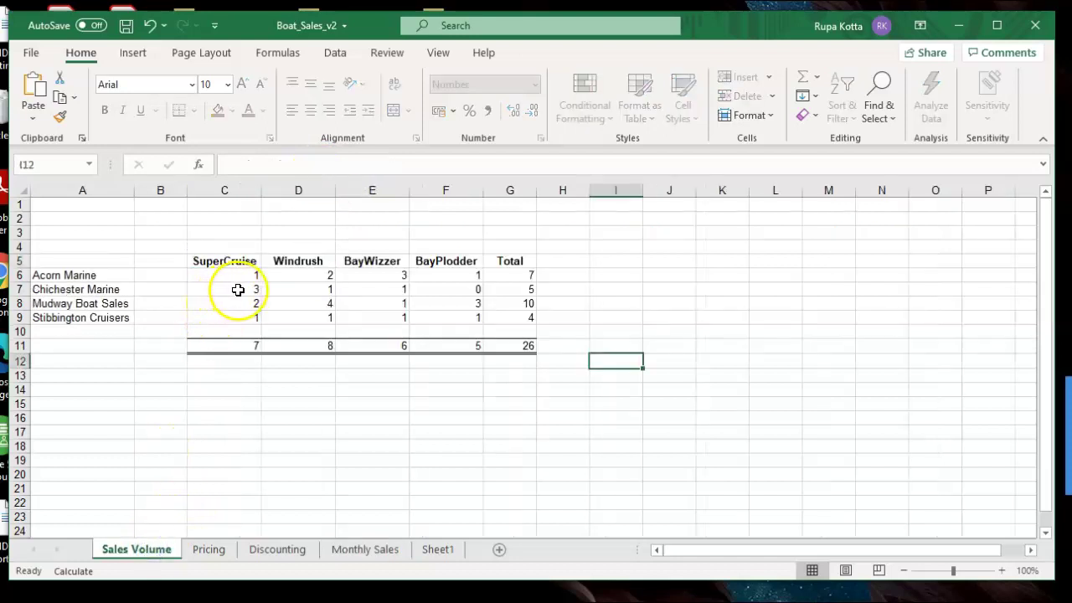
left_click(343, 549)
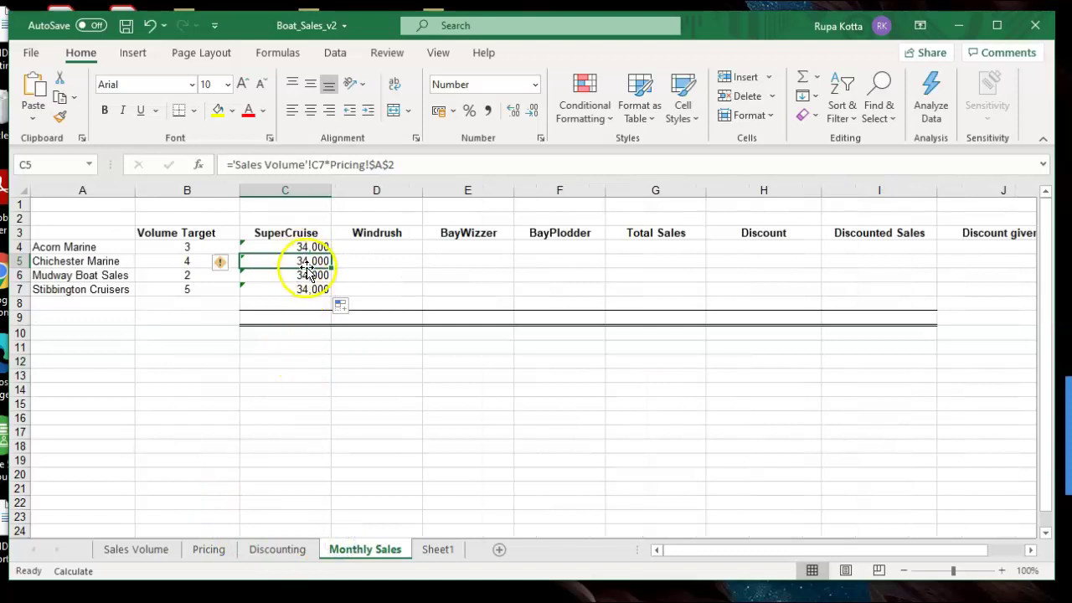
Step: Re-enter the C5 formula unchanged to test whether it recalculates, and undo the re-entry
left_click_drag(296, 246, 298, 285)
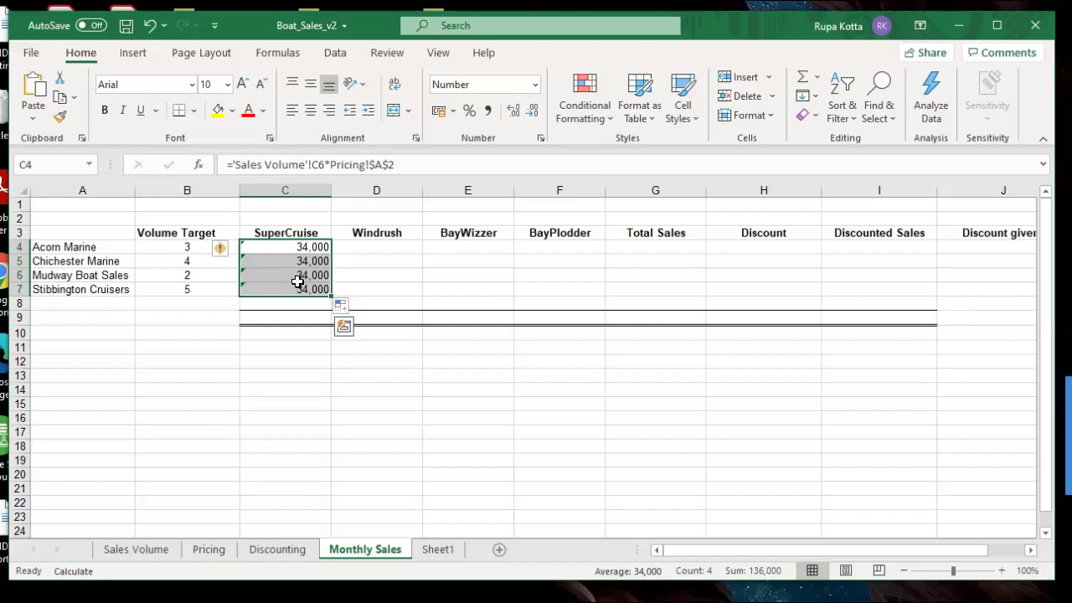
left_click(295, 275)
left_click(288, 261)
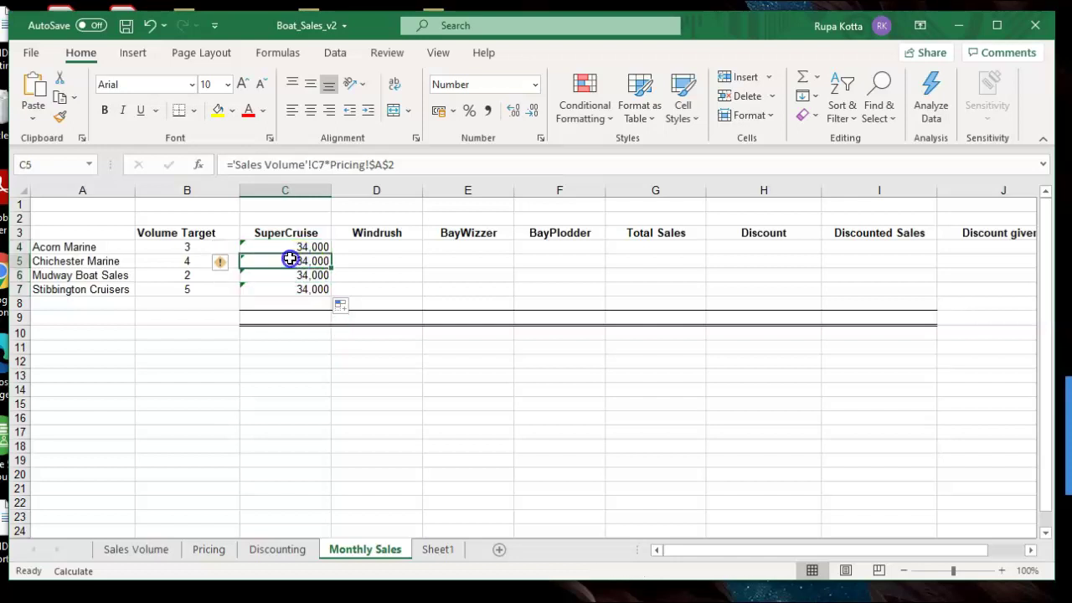
left_click(408, 164)
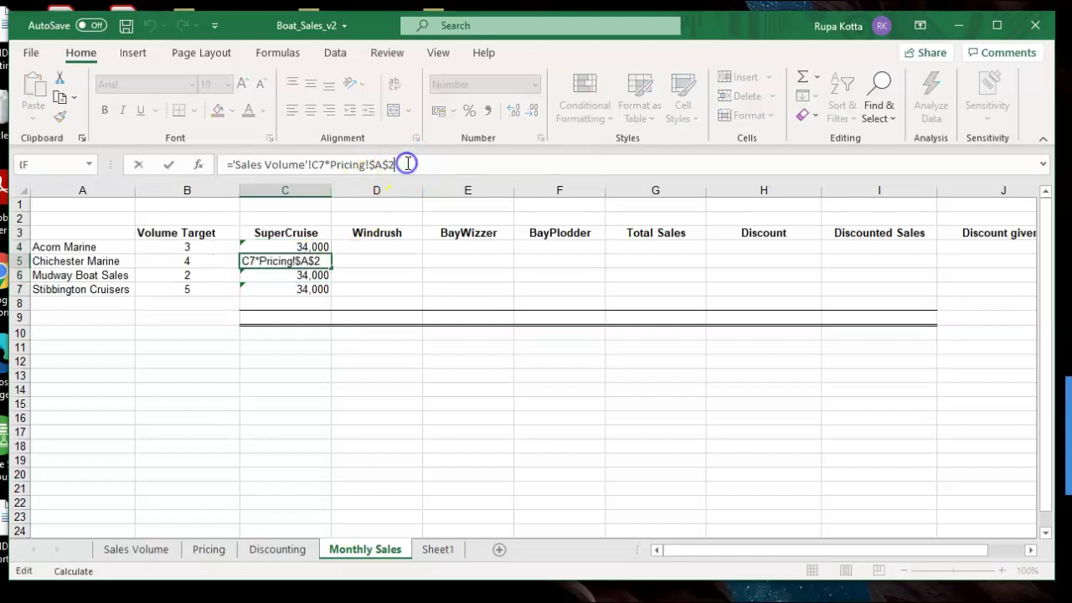
key("Return")
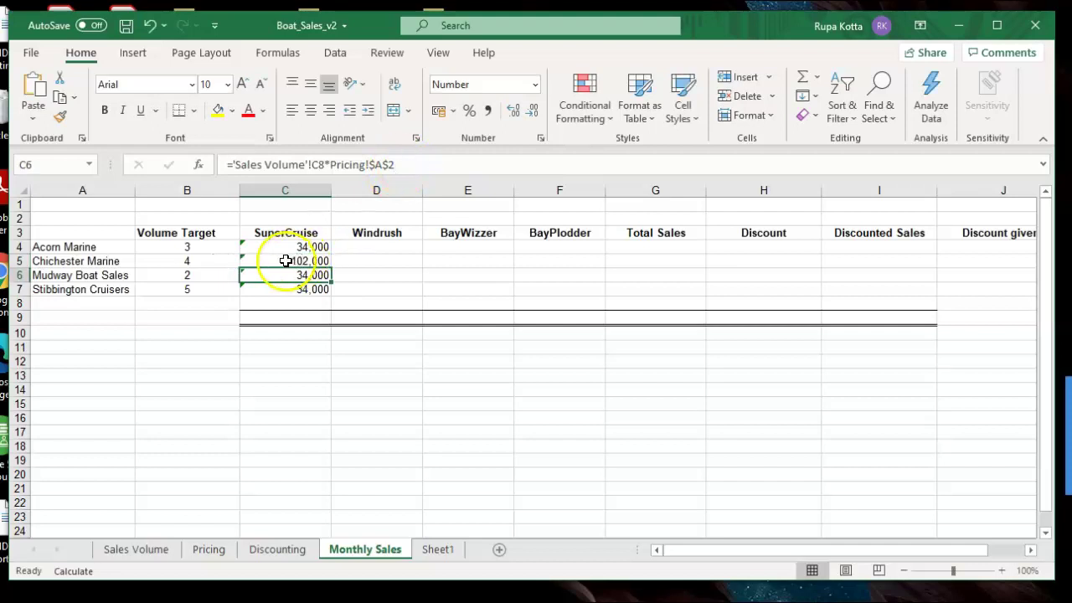
left_click(148, 25)
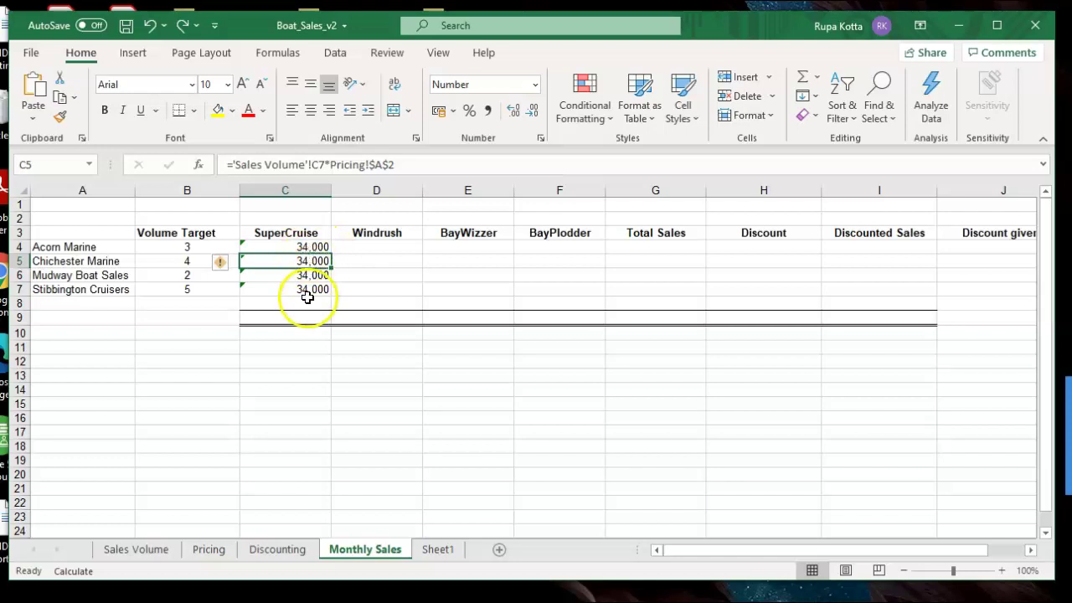
Step: Set the workbook's calculation option to Automatic so the SuperCruise formulas in C4:C7 recalculate
left_click_drag(307, 245, 308, 290)
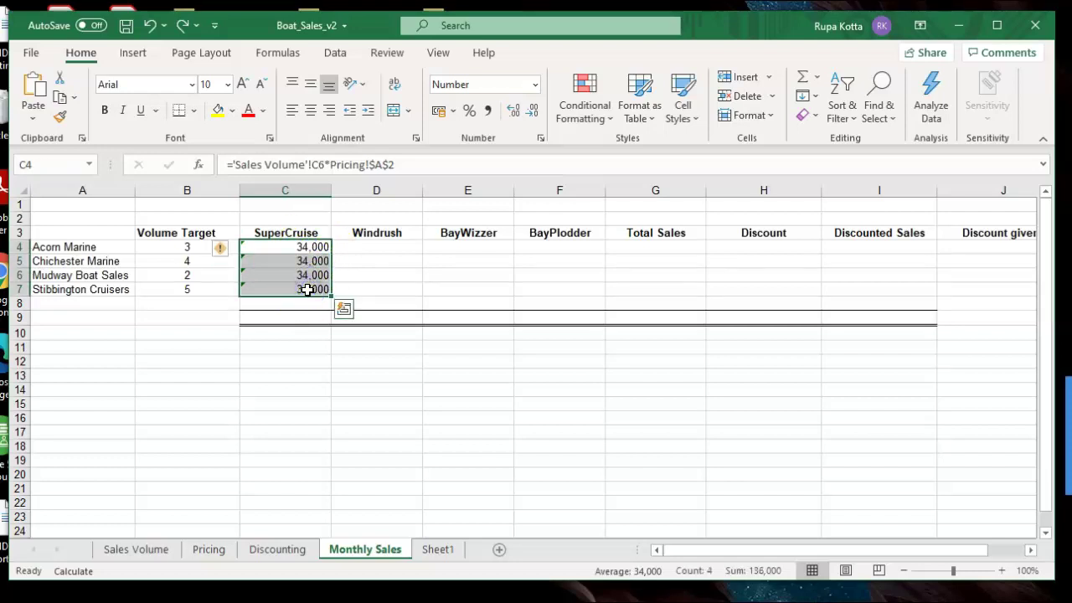
left_click(277, 57)
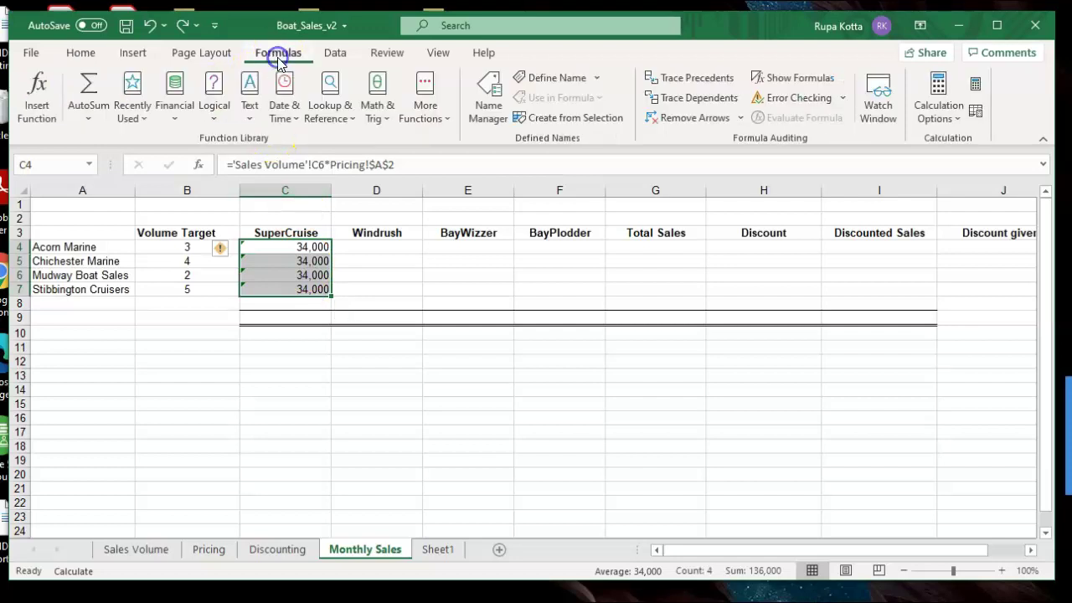
left_click(944, 115)
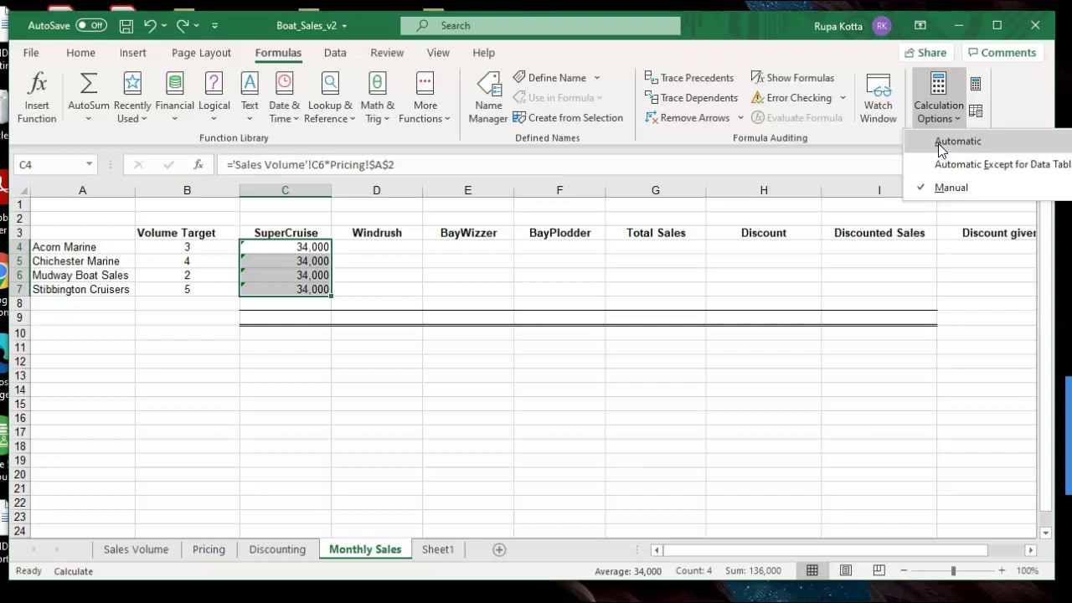
left_click(938, 142)
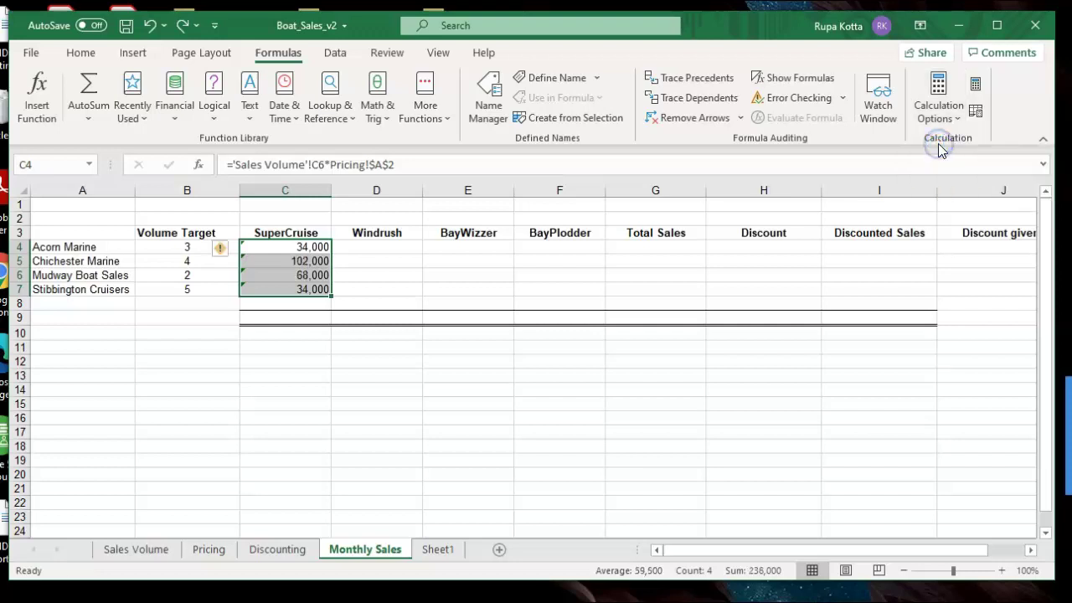
left_click(512, 419)
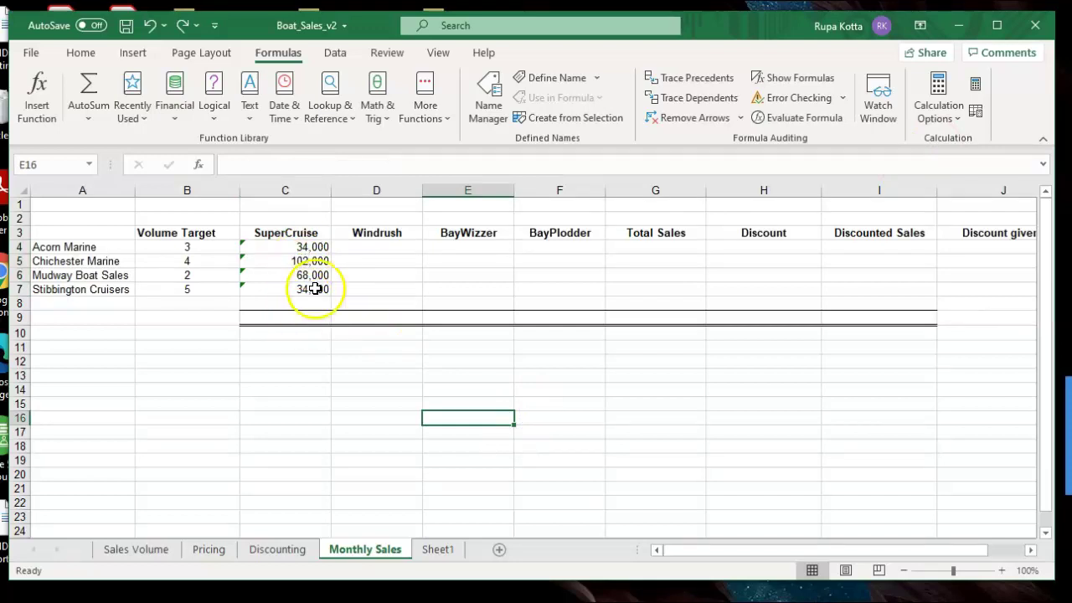
Step: Calculate Acorn Marine's Windrush revenue in Monthly Sales D4 with the formula ='Sales Volume'!D6*Pricing!B2
left_click(371, 251)
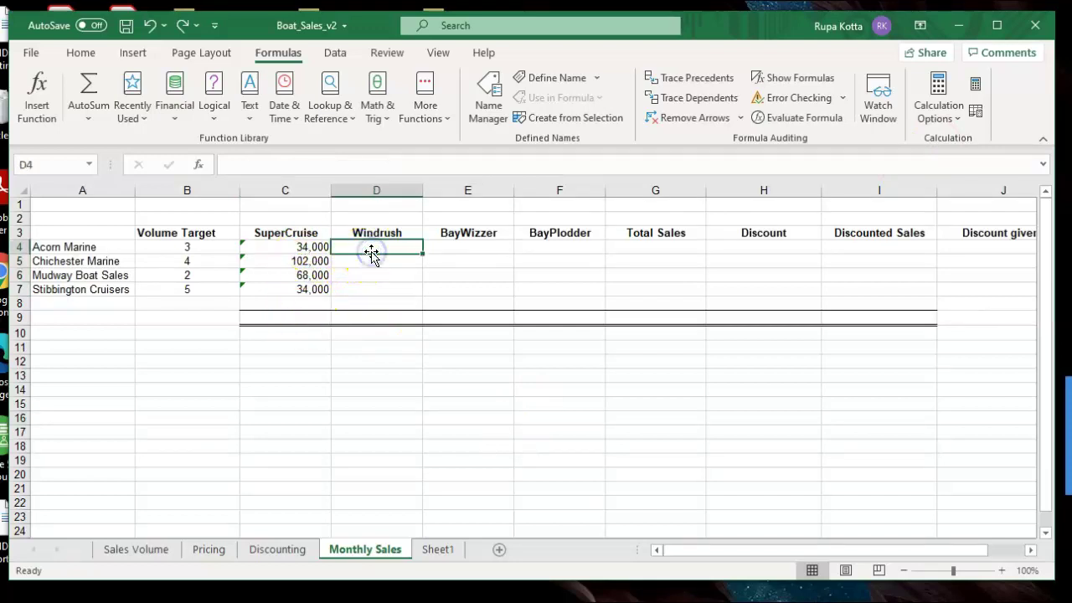
type("=")
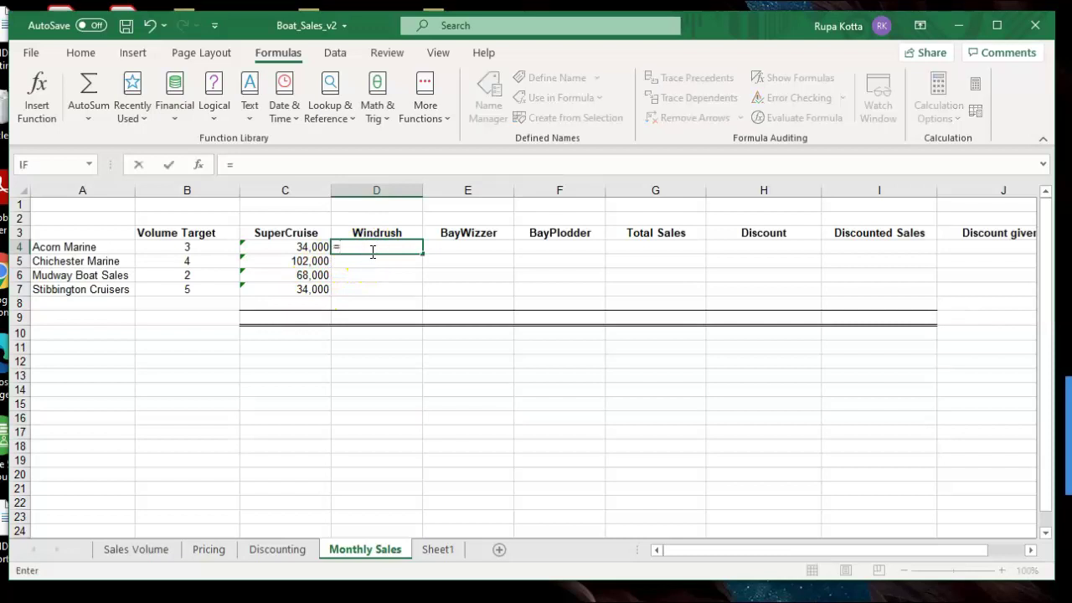
left_click(137, 549)
left_click(298, 276)
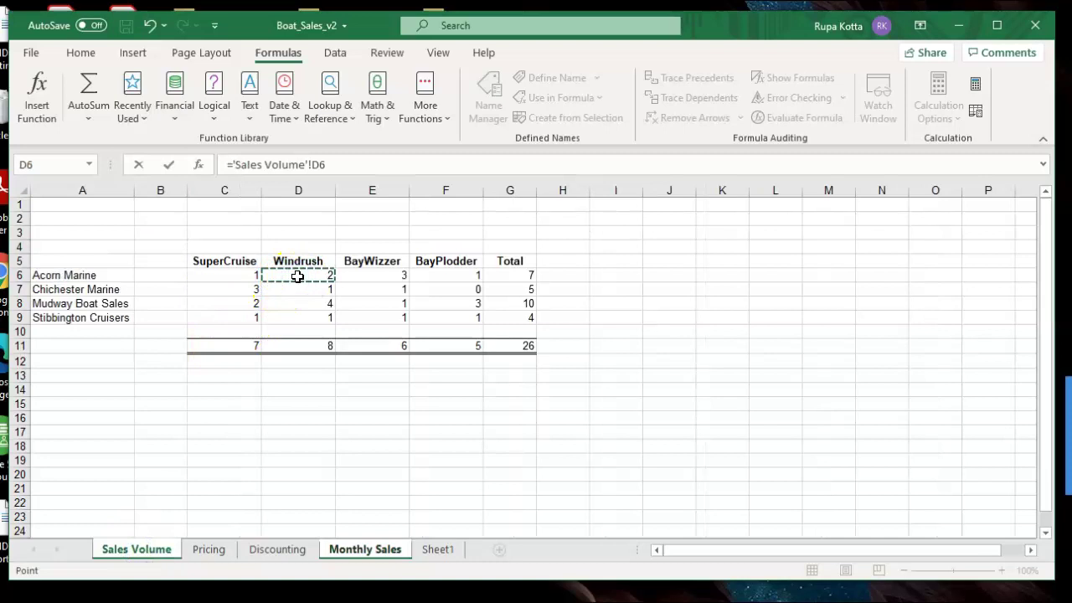
left_click(363, 165)
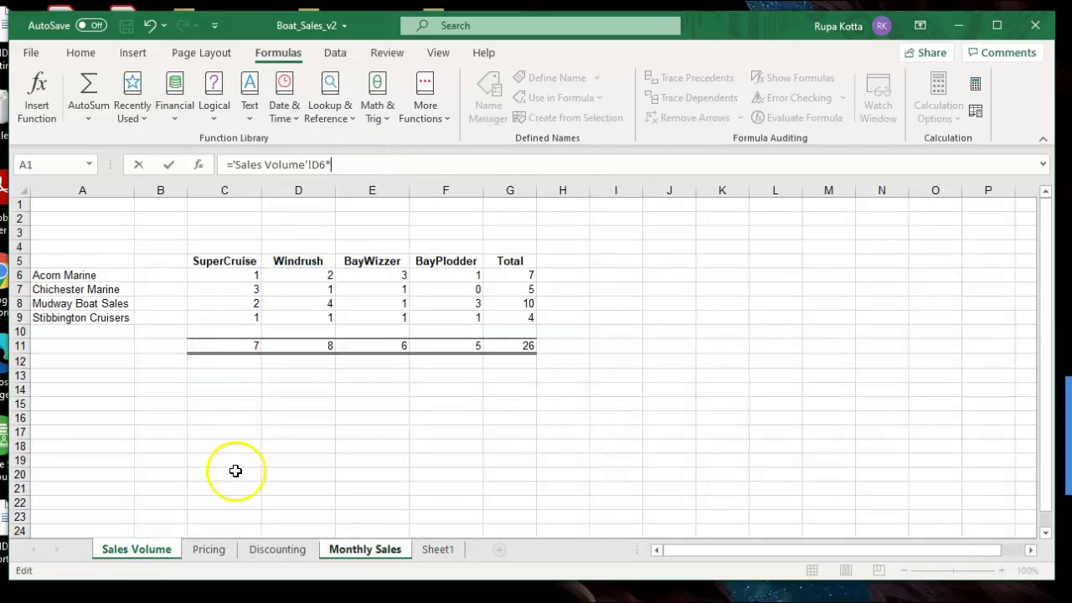
left_click(209, 550)
left_click(193, 218)
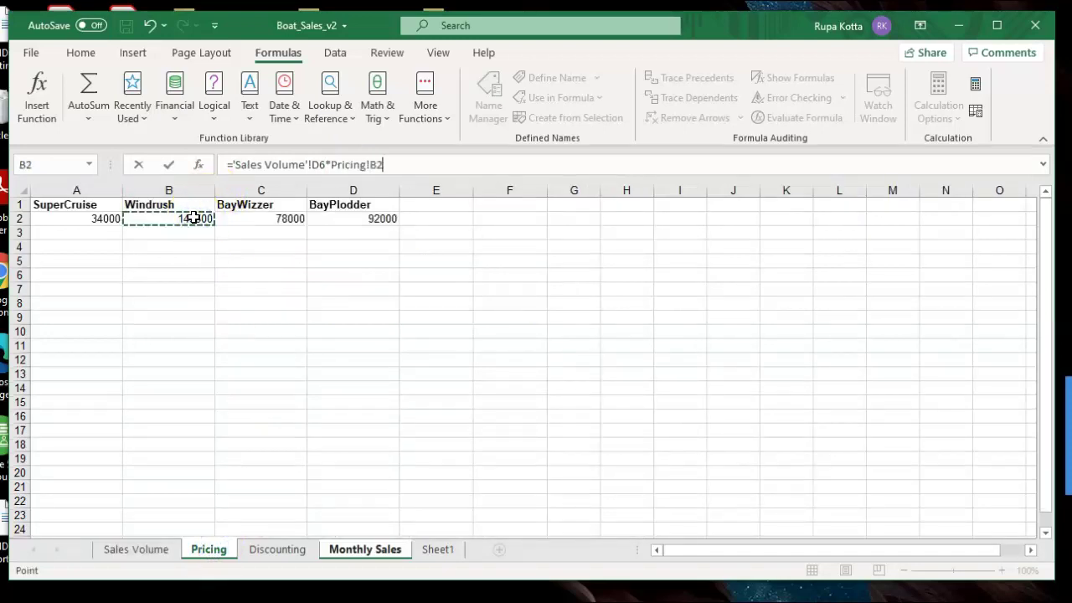
key("Return")
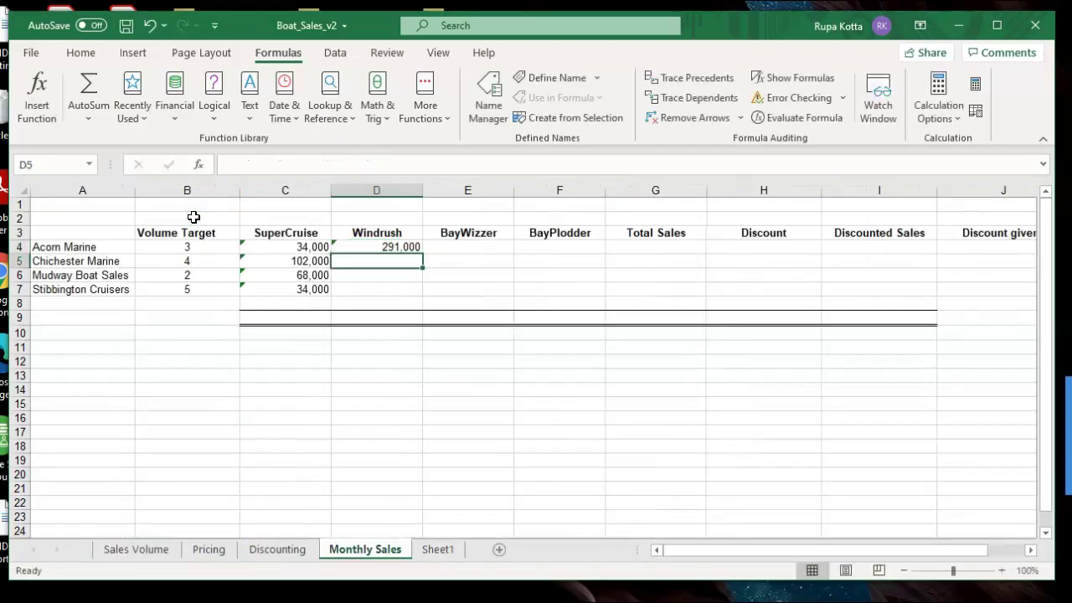
Step: Make D4's price reference absolute as Pricing!$B$2 and fill the Windrush formula down through D7
left_click(346, 249)
left_click(371, 164)
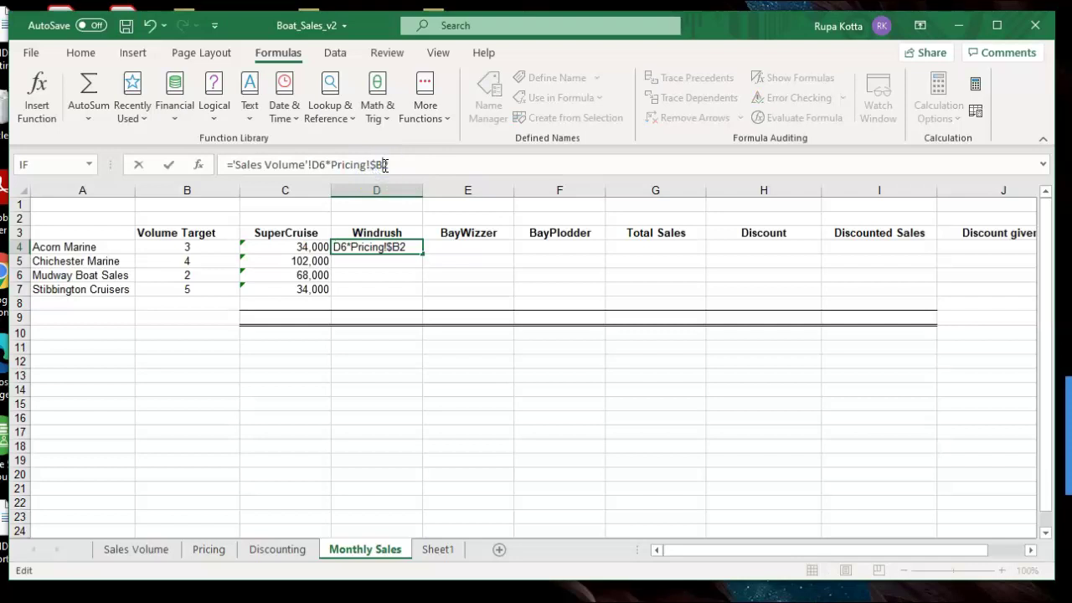
key("Return")
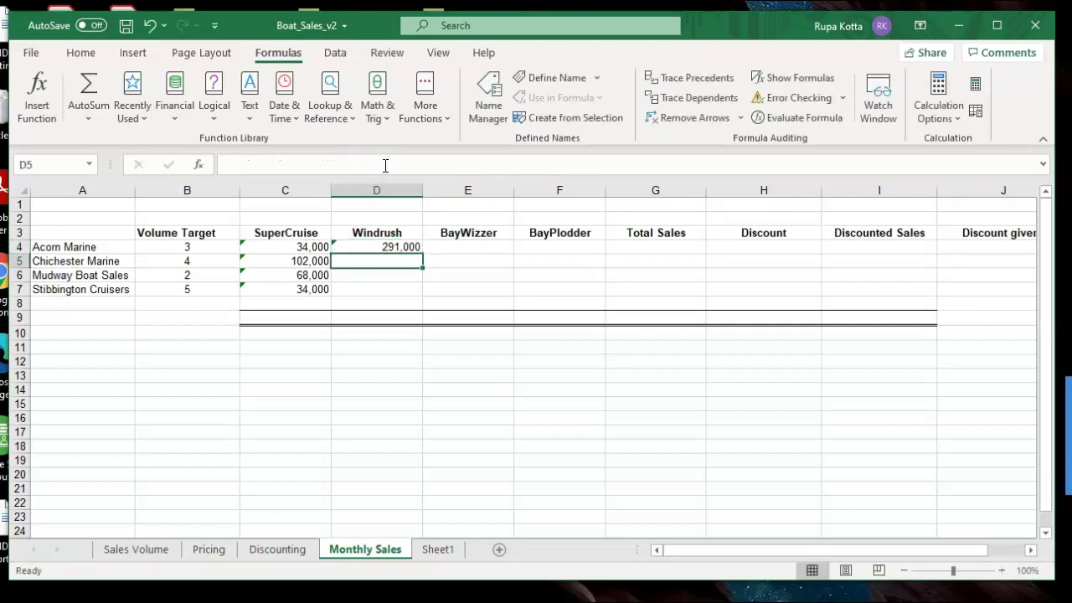
left_click(394, 246)
left_click_drag(425, 252, 418, 292)
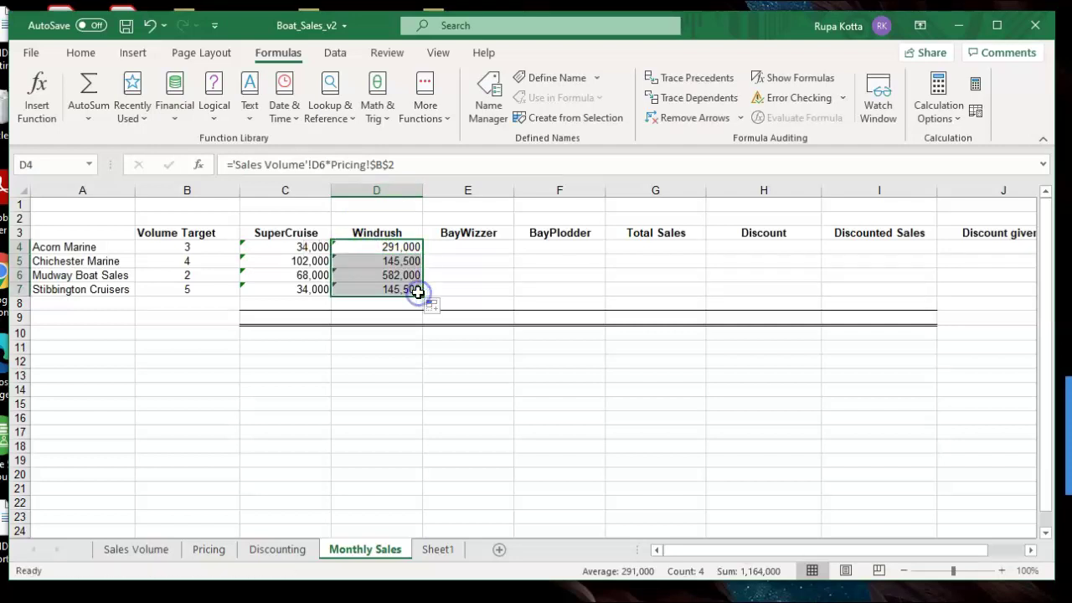
left_click(475, 414)
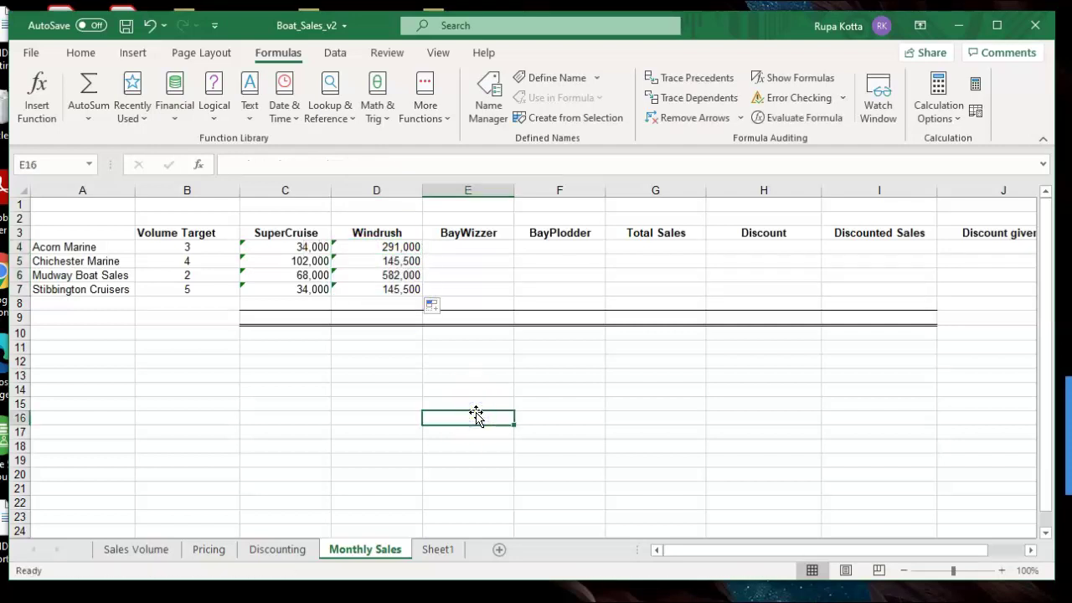
Step: Calculate Acorn Marine's BayWizzer revenue in Monthly Sales E4 with the formula ='Sales Volume'!E6*Pricing!C2
left_click(470, 248)
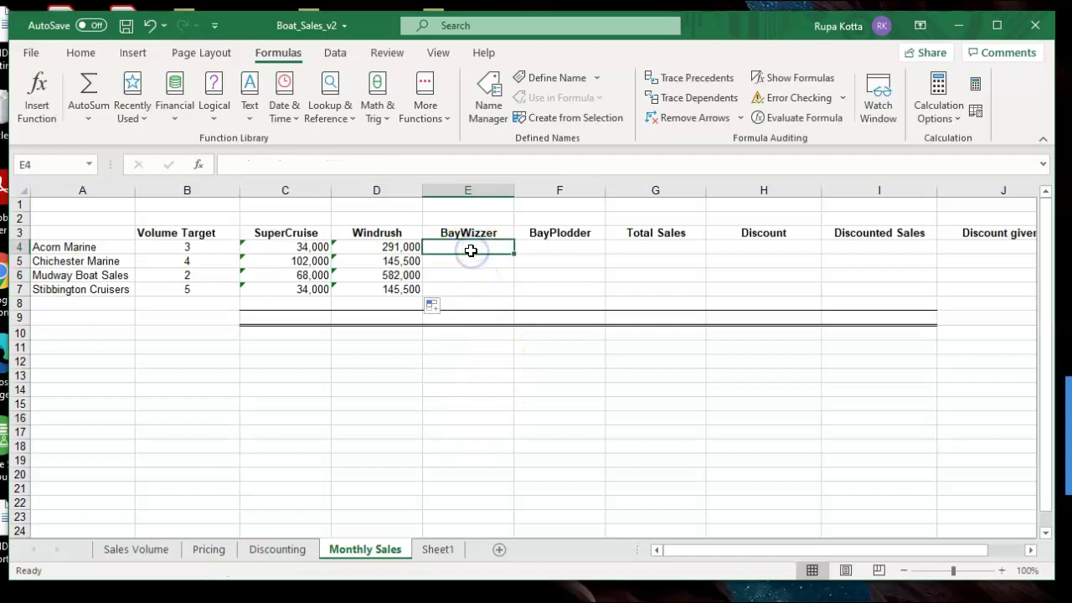
type("=")
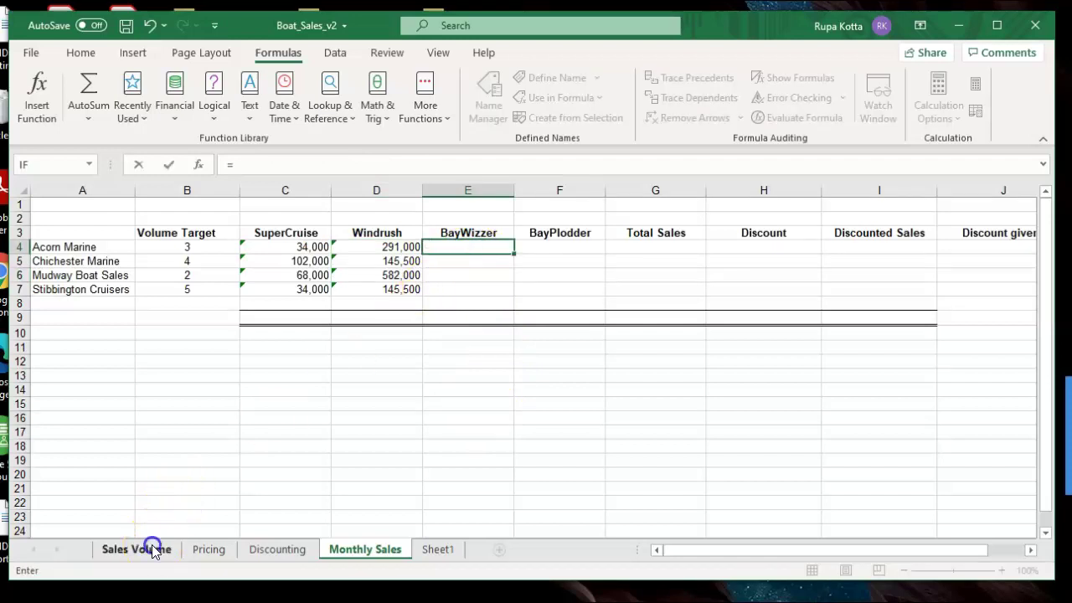
left_click(153, 550)
left_click(354, 280)
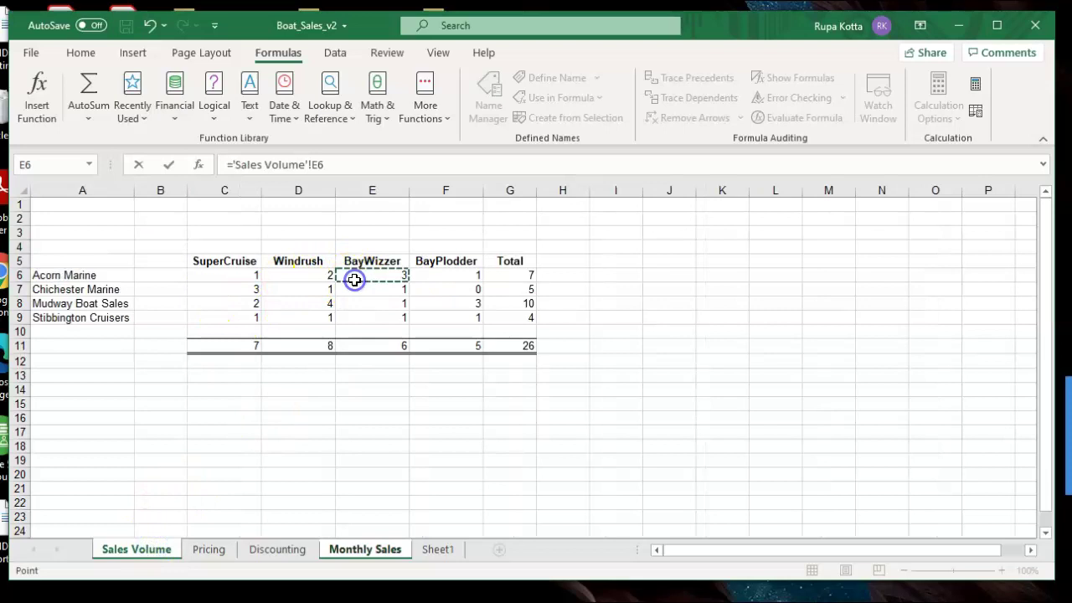
left_click(411, 160)
type("*")
left_click(209, 550)
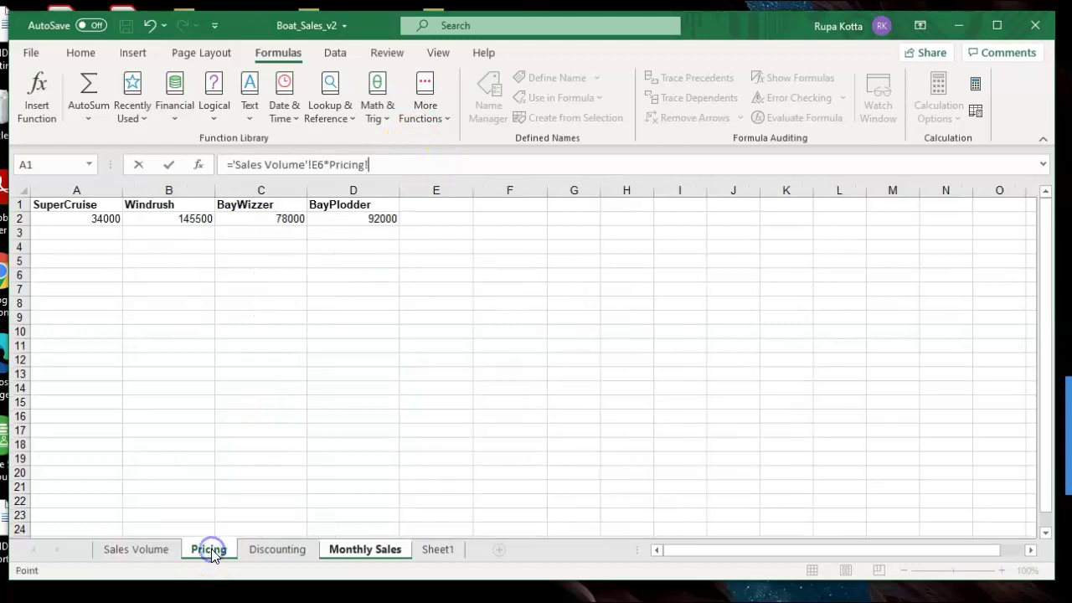
left_click(269, 218)
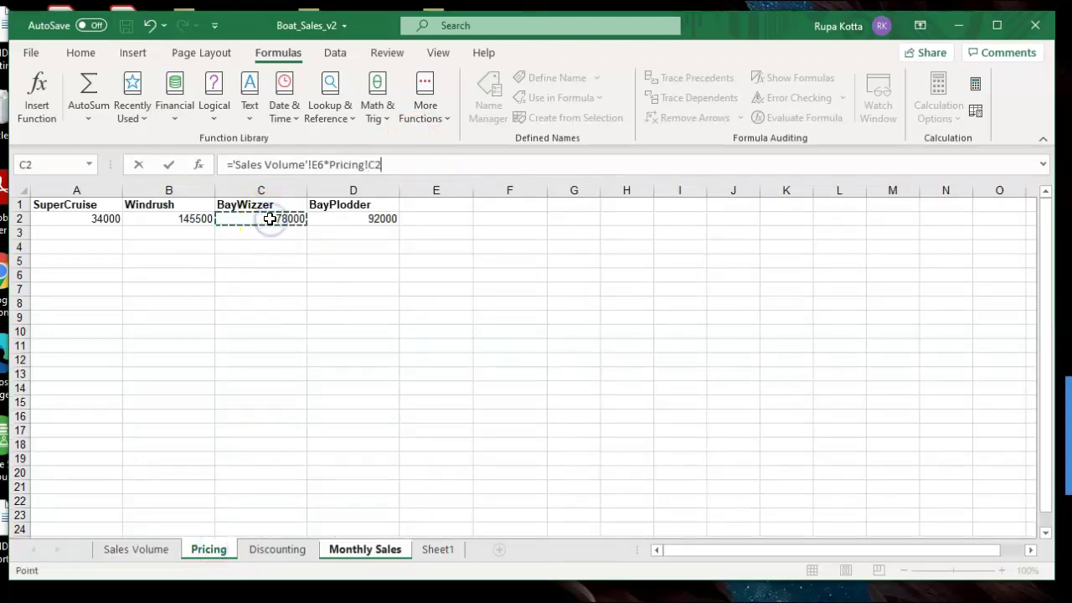
key("Return")
Step: Make E4's price reference absolute as Pricing!$C$2 and fill the BayWizzer formula down through E7
left_click(452, 244)
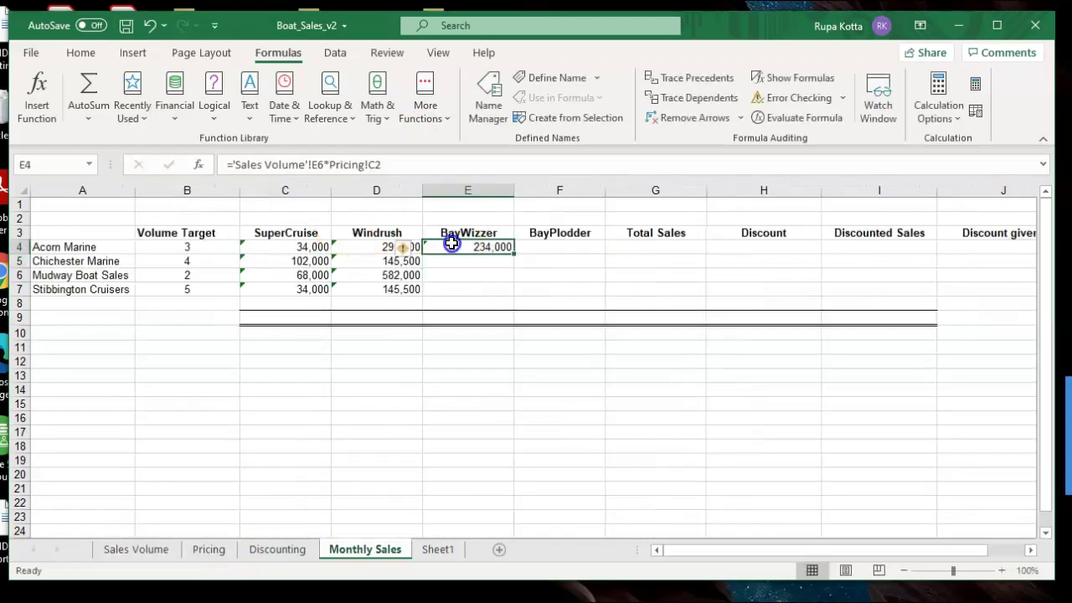
left_click(371, 165)
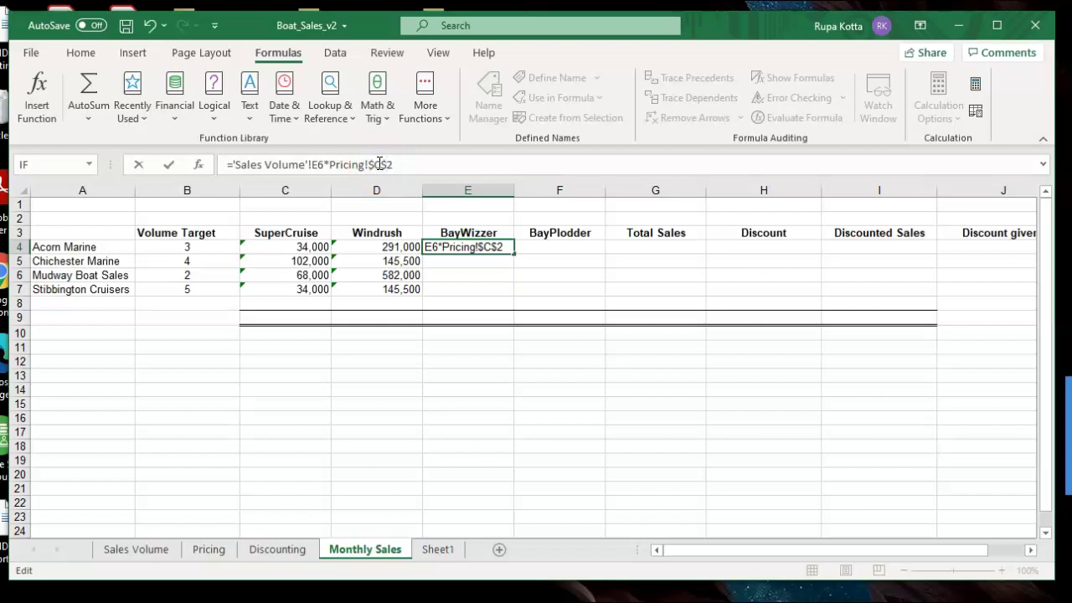
key("Tab")
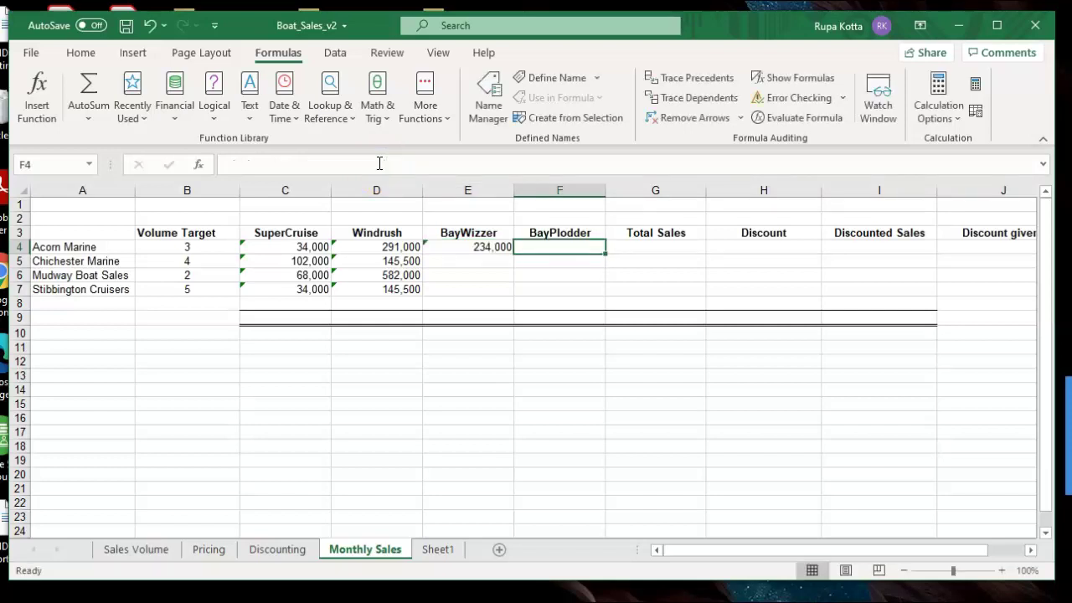
left_click(473, 247)
double_click(514, 252)
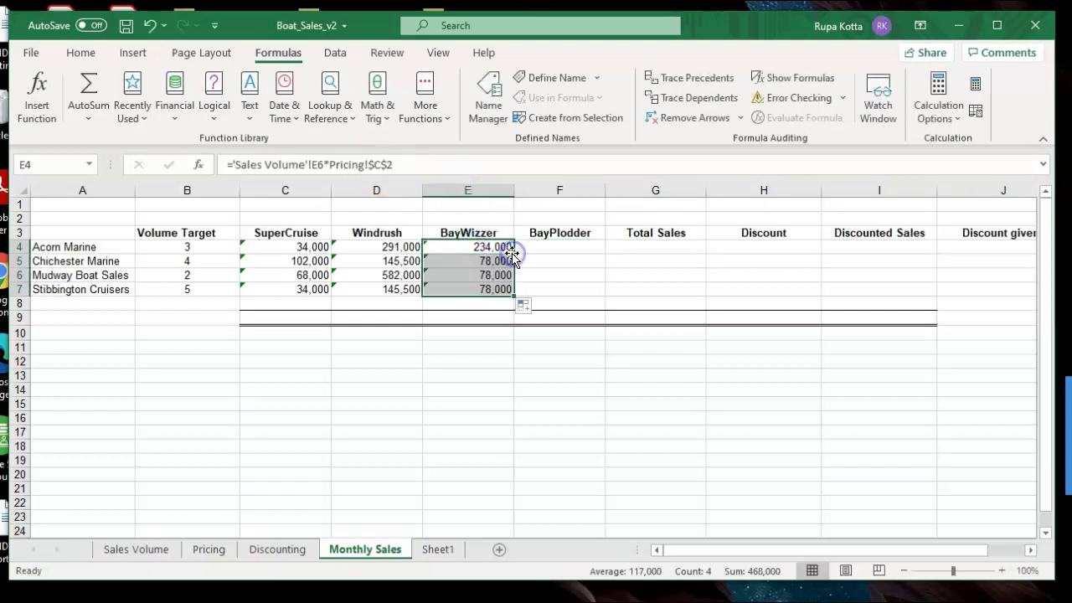
Step: Calculate Acorn Marine's BayPlodder revenue in Monthly Sales F4 with the formula ='Sales Volume'!F6*Pricing!D2
left_click(546, 244)
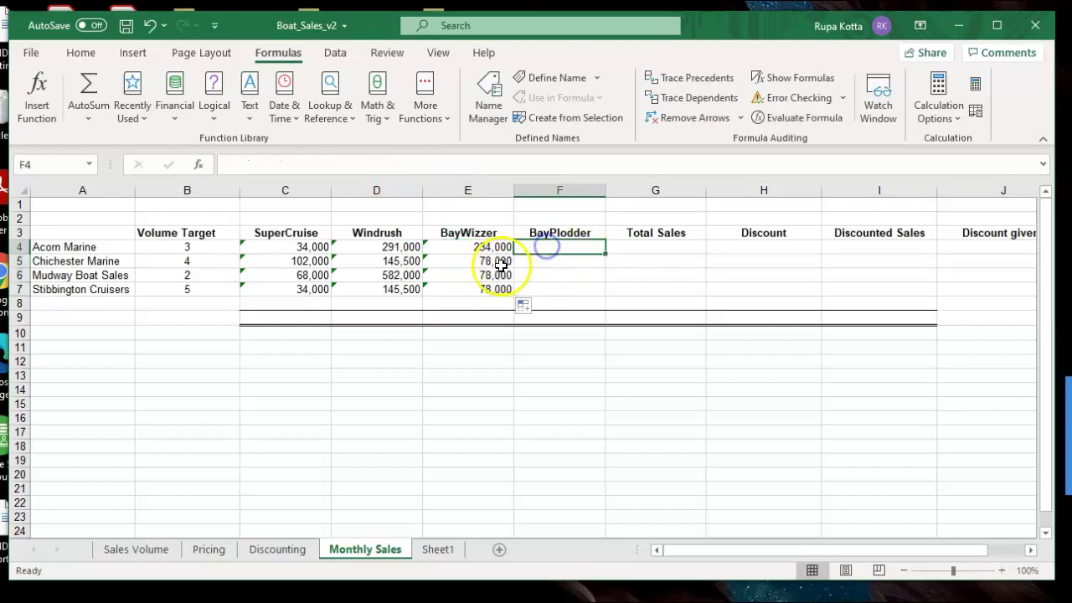
left_click(138, 551)
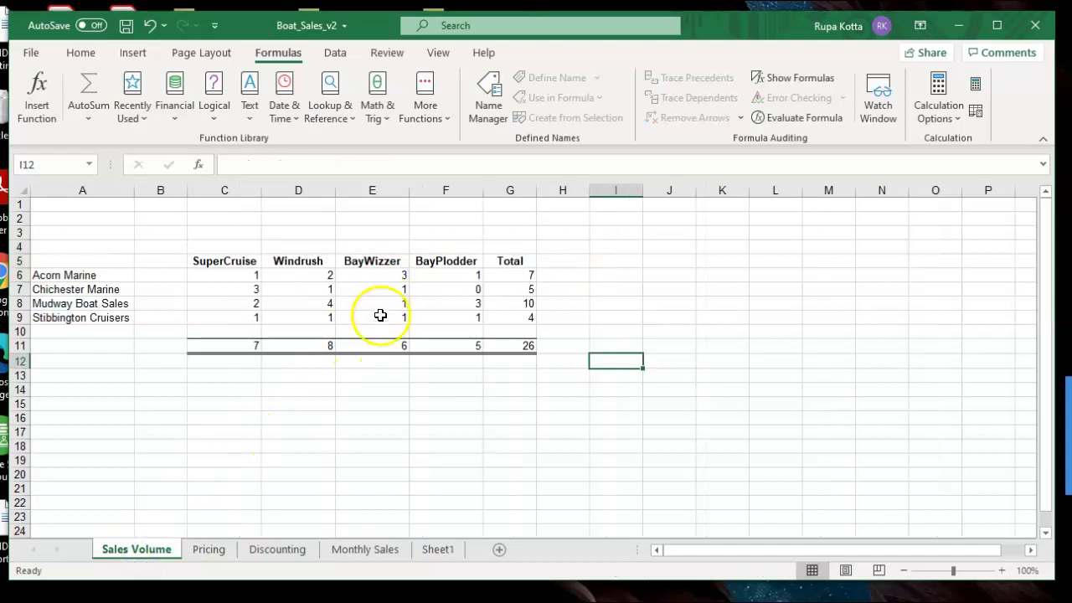
left_click(340, 549)
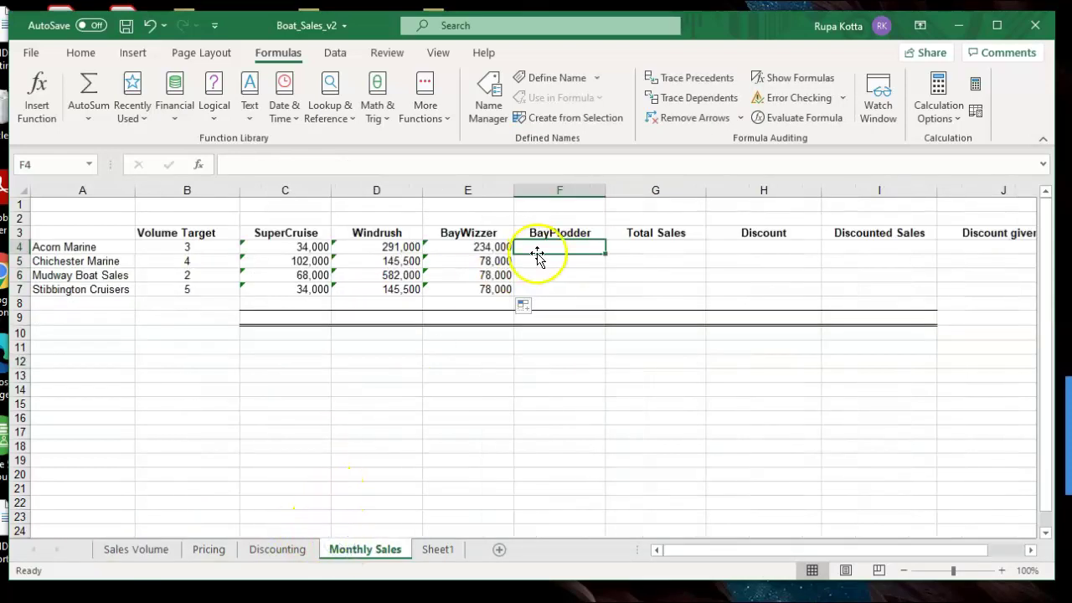
type("=")
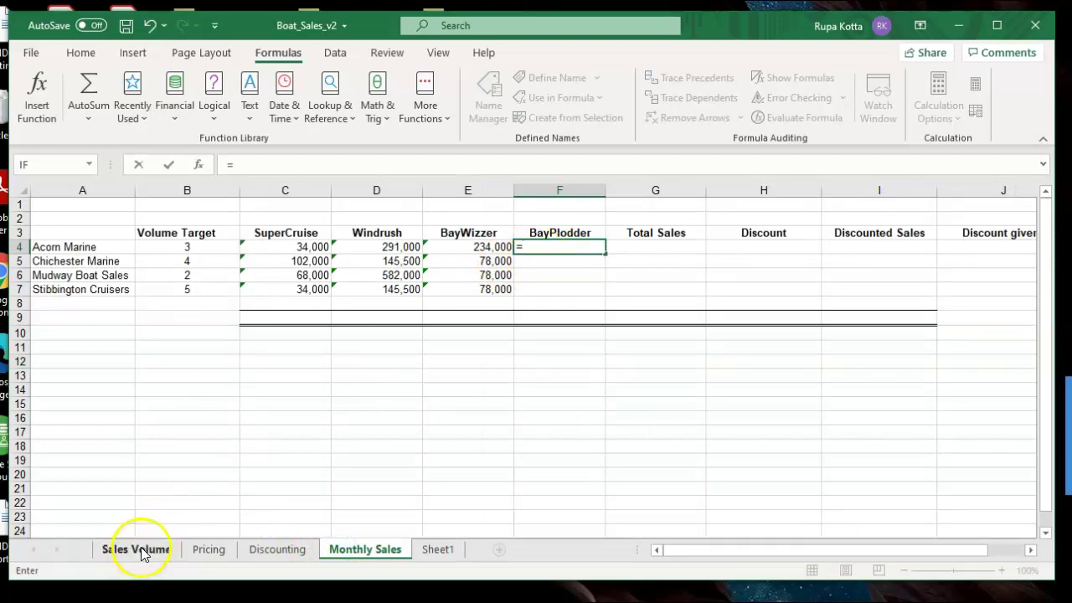
left_click(141, 550)
left_click(441, 278)
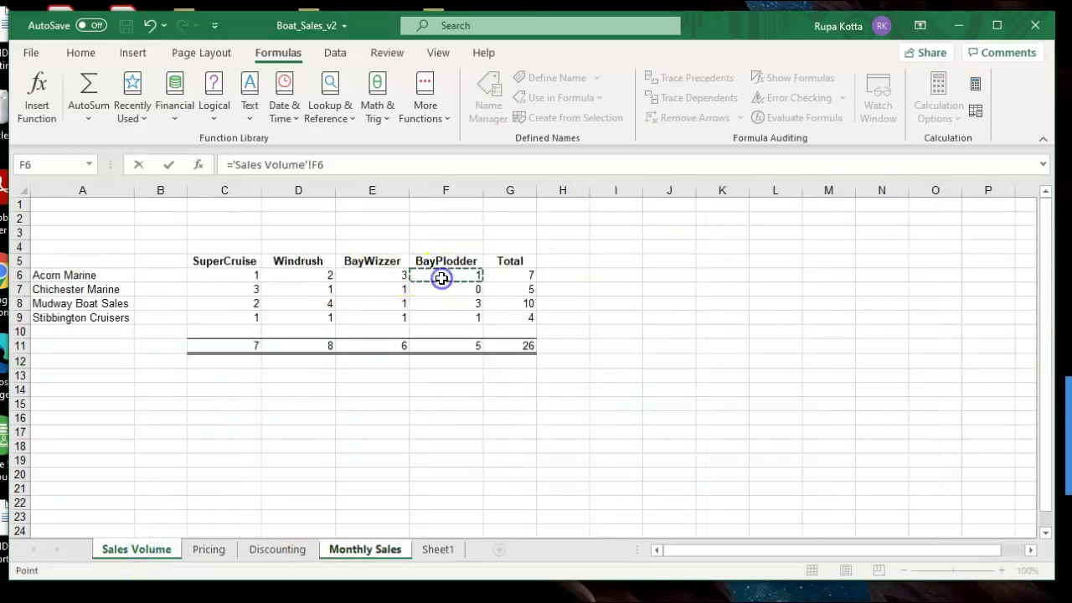
type("*")
left_click(222, 549)
left_click(362, 222)
key("Return")
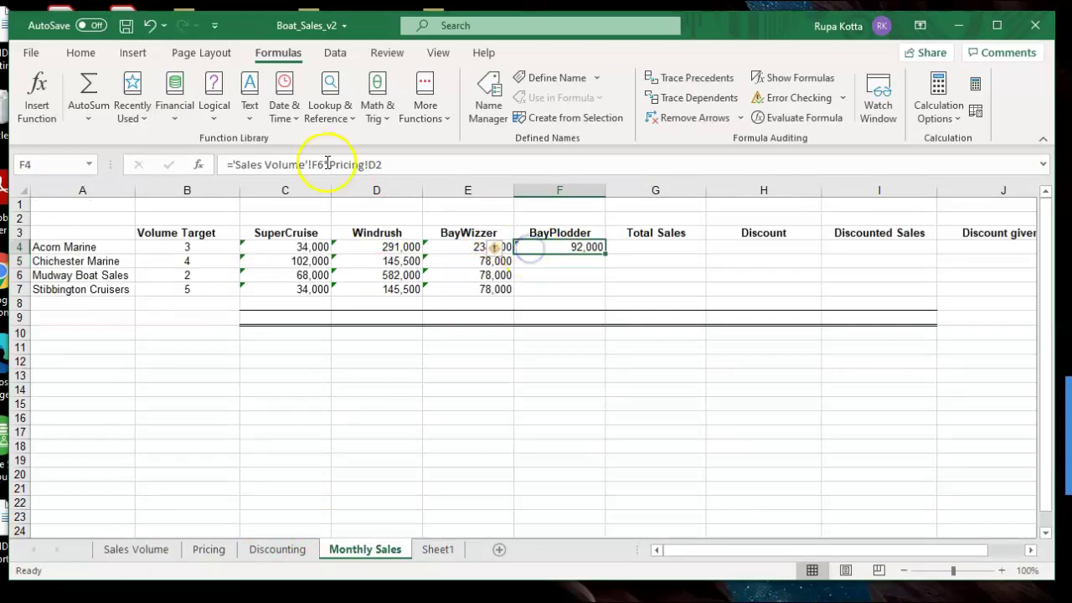
Step: Make F4's price reference absolute as Pricing!$D$2 and fill the BayPlodder formula down through F7
left_click(373, 163)
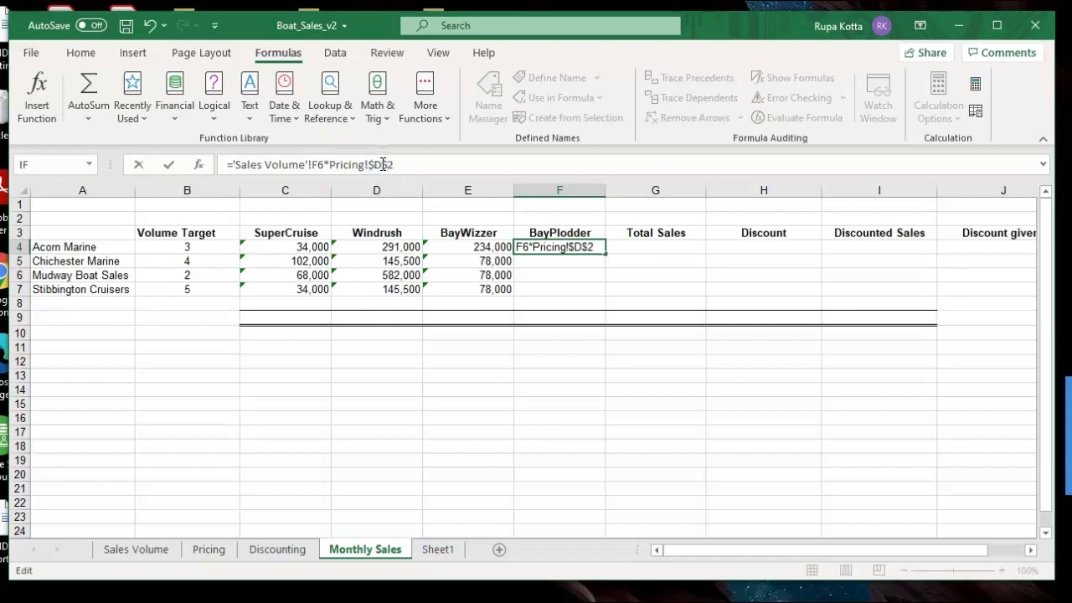
key("Return")
left_click(591, 247)
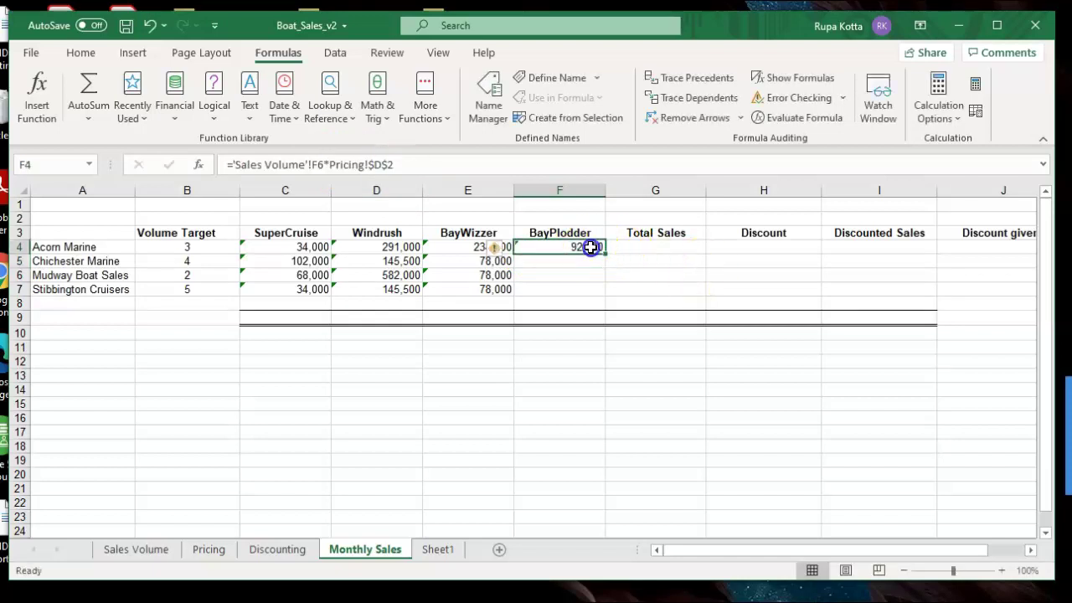
double_click(603, 254)
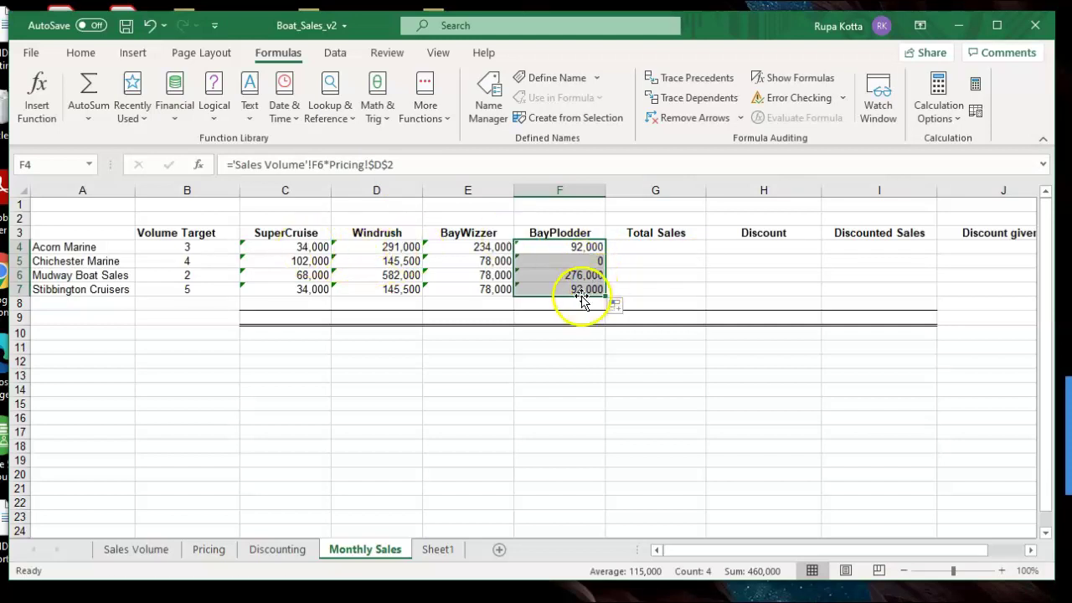
Step: Check Chichester Marine's BayPlodder revenue in F5 against its quantity on the Sales Volume sheet
left_click(578, 262)
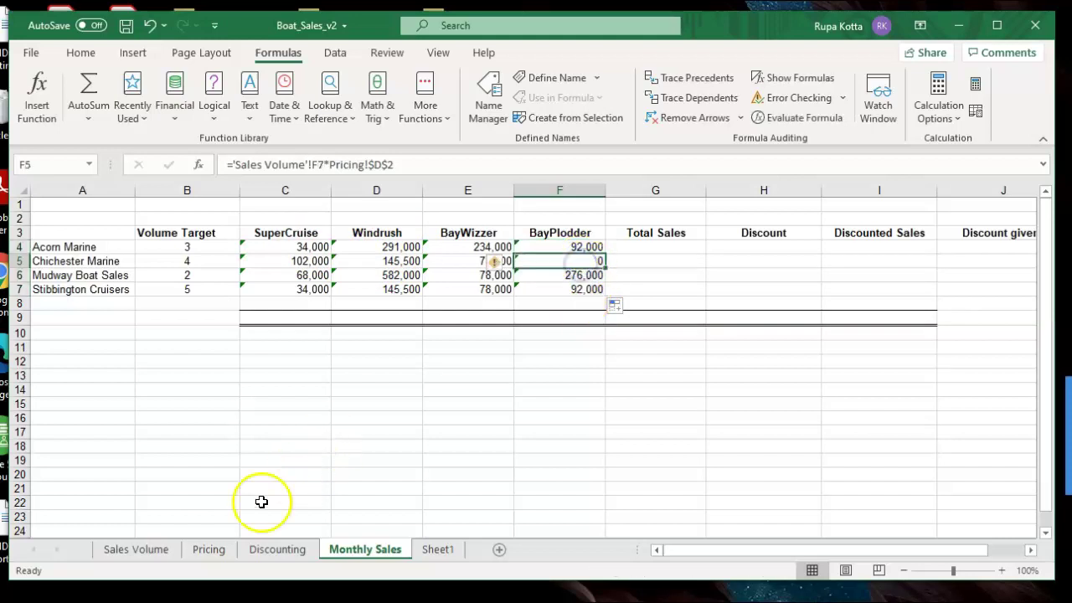
left_click(156, 552)
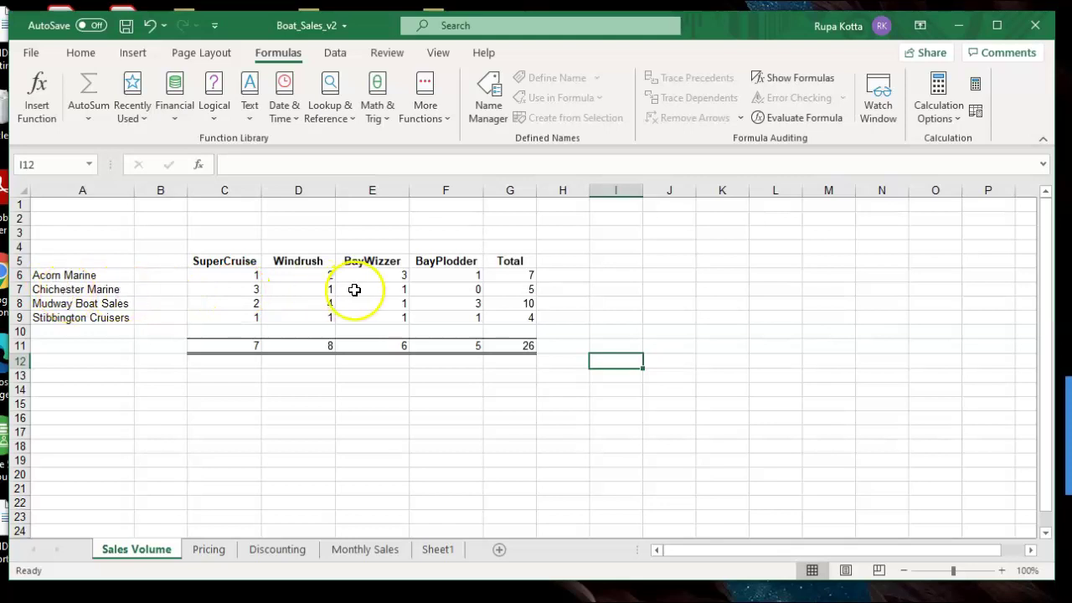
left_click(365, 550)
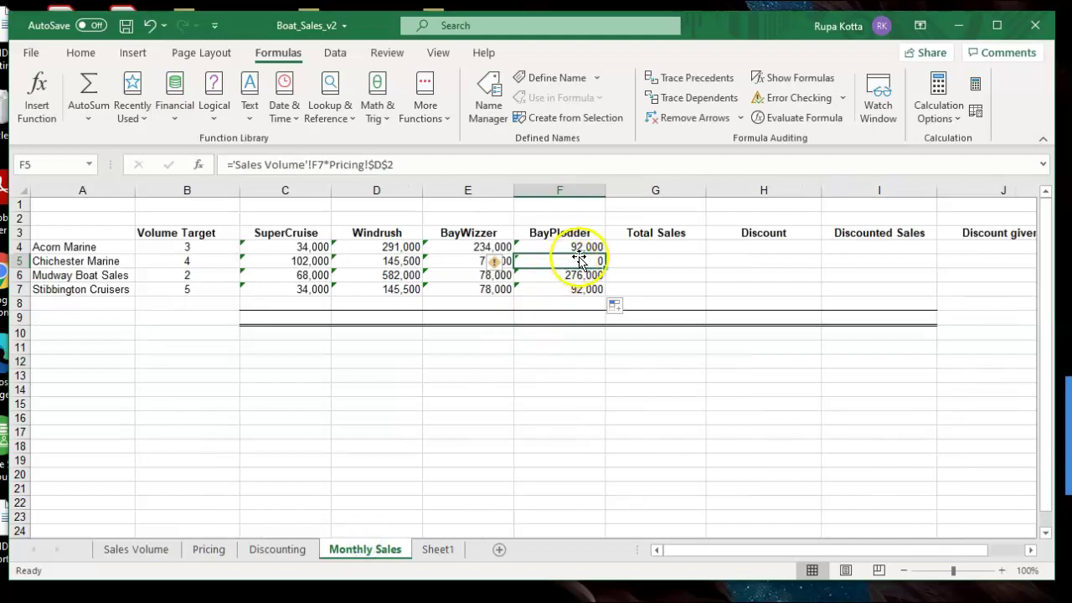
Step: Following task (d) on Sheet1, total the SuperCruise revenue in Monthly Sales C9 with =SUM(C4:C8) and fill it across through F9
left_click(443, 550)
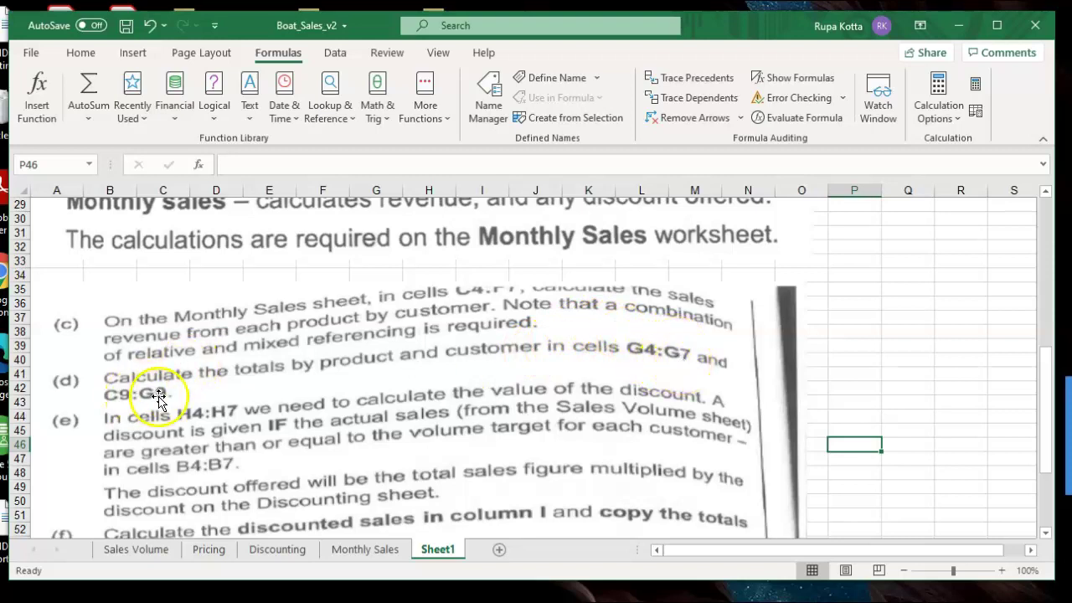
left_click(337, 549)
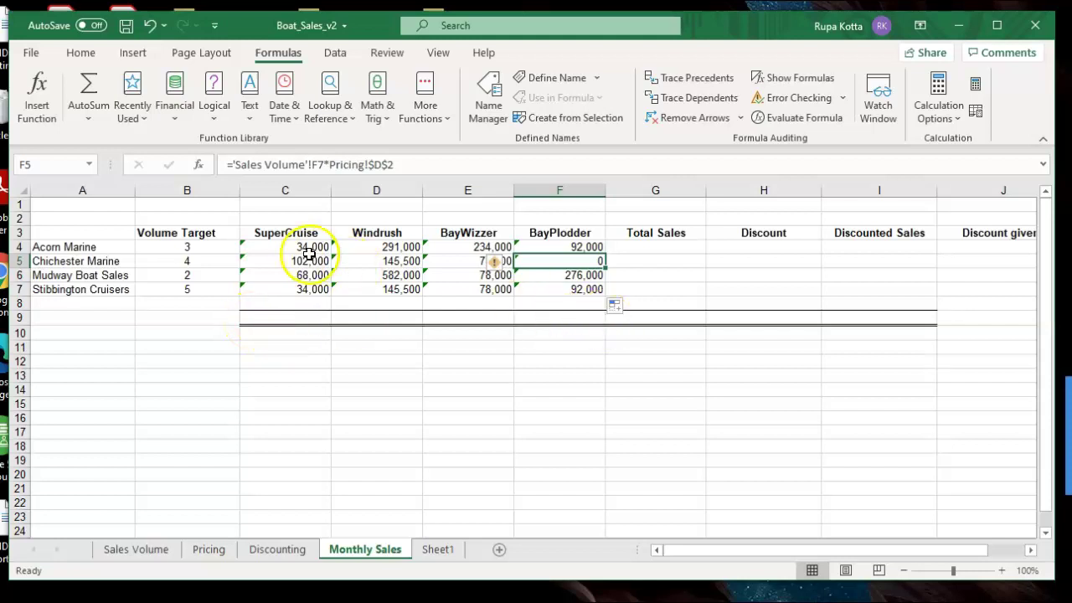
left_click_drag(302, 253, 300, 319)
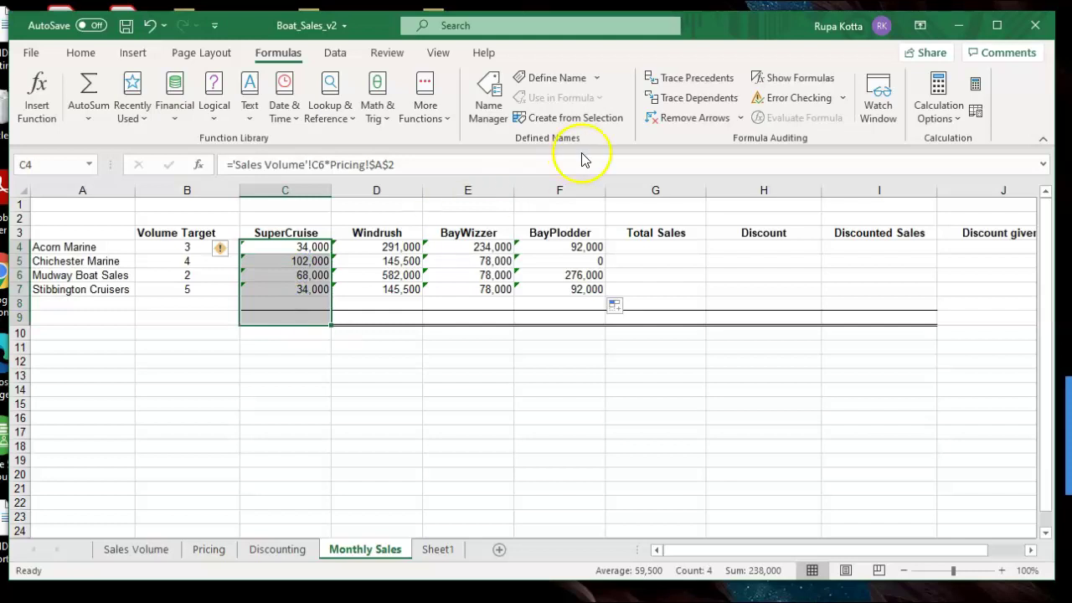
left_click(96, 100)
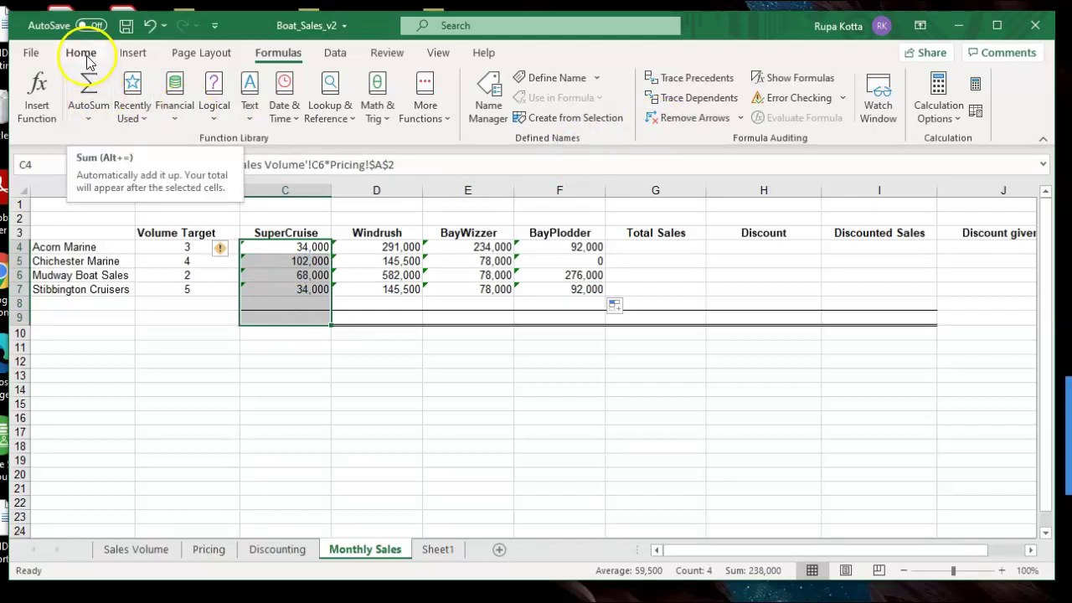
left_click(83, 55)
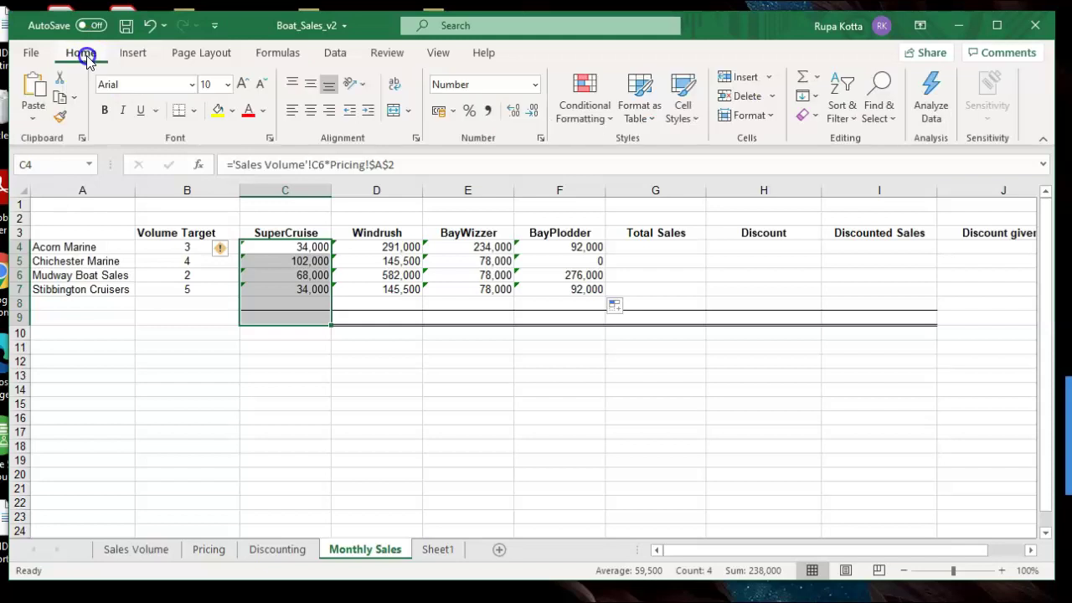
left_click(802, 84)
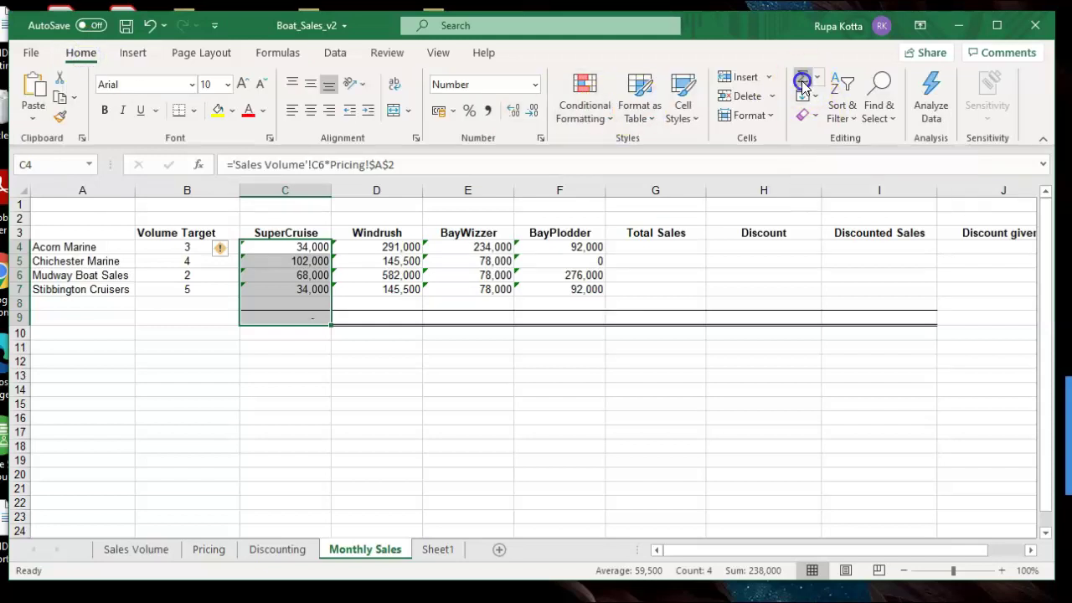
left_click(308, 318)
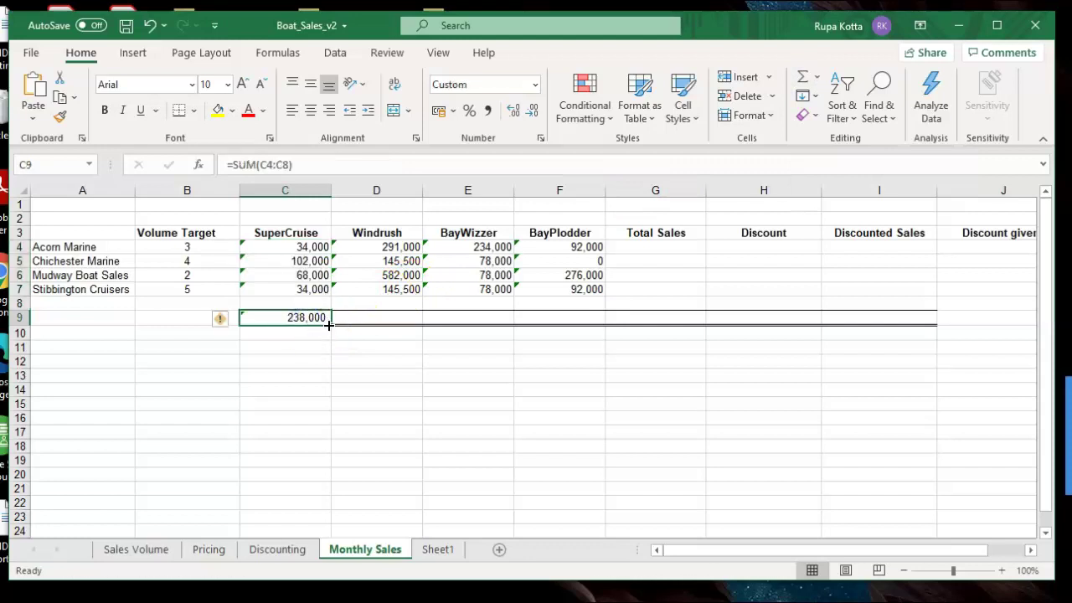
left_click_drag(332, 325, 565, 317)
left_click(560, 385)
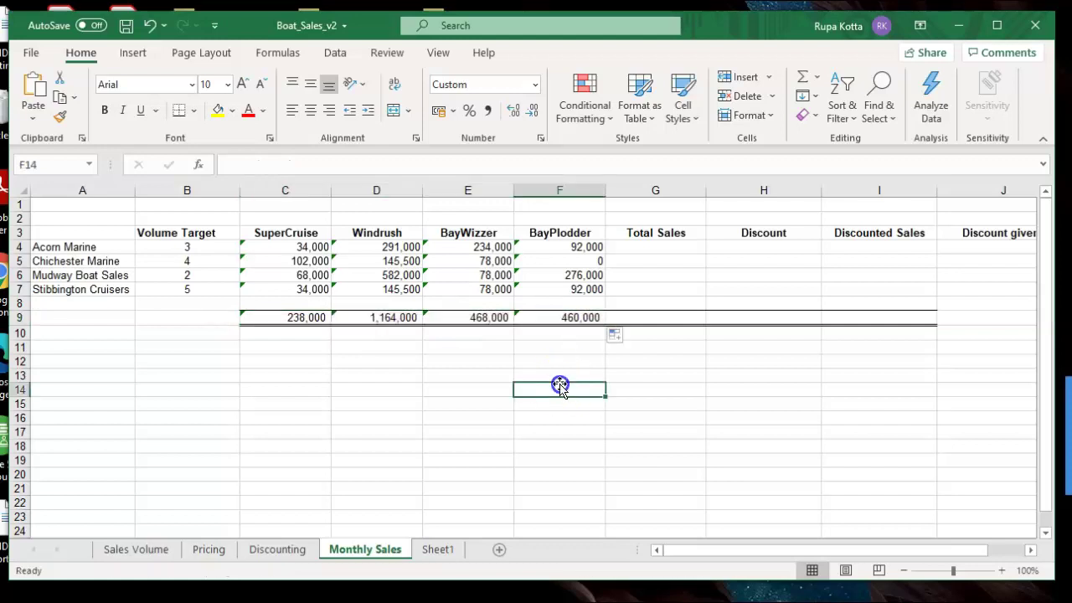
Step: Total Acorn Marine's sales in G4 with =SUM(C4:F4) and fill the formula down through G7
left_click(630, 250)
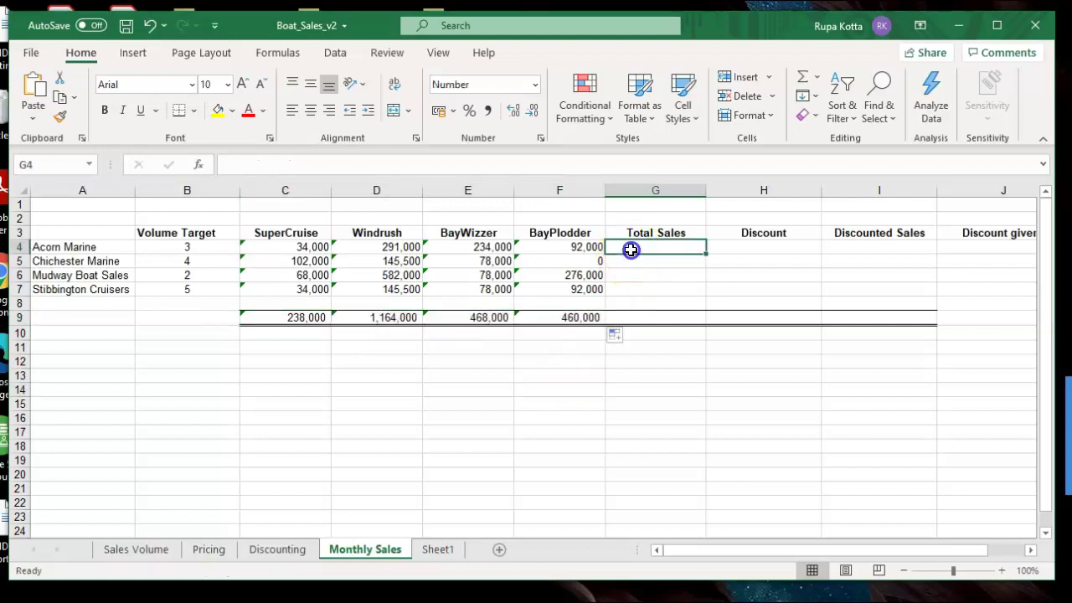
left_click_drag(312, 248, 624, 248)
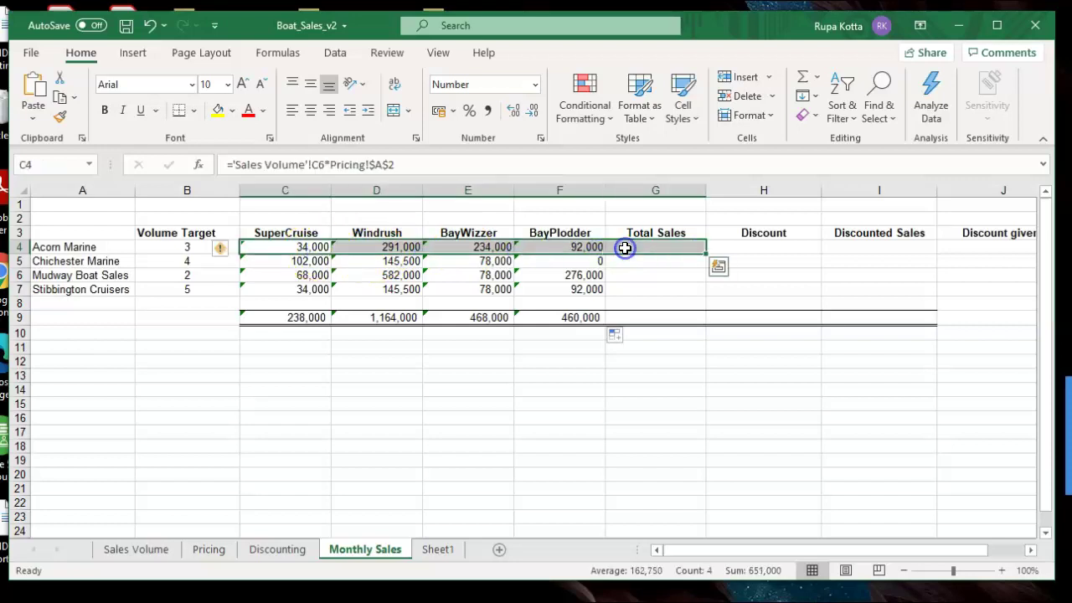
left_click(802, 78)
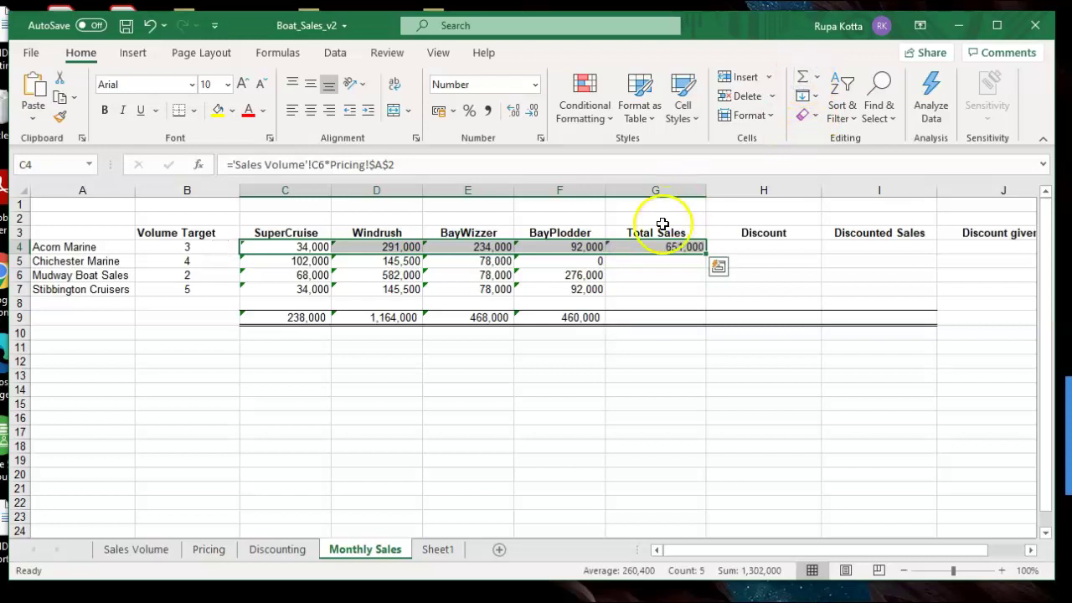
left_click(672, 262)
left_click(692, 246)
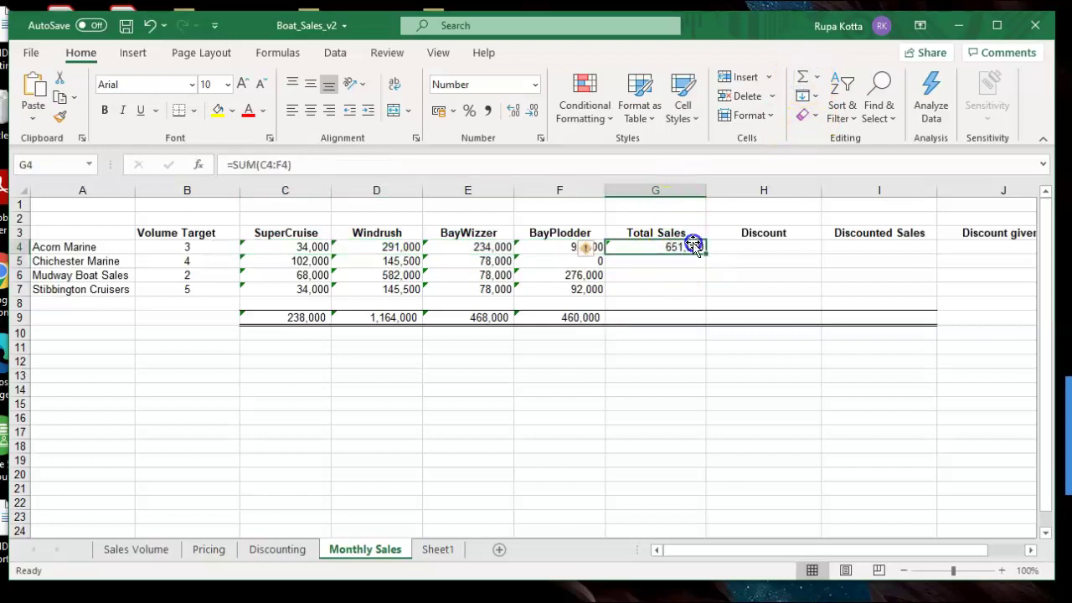
left_click_drag(705, 251, 701, 297)
Step: Add the overall Total Sales figure in G9 by summing the customer totals above it
left_click(675, 317)
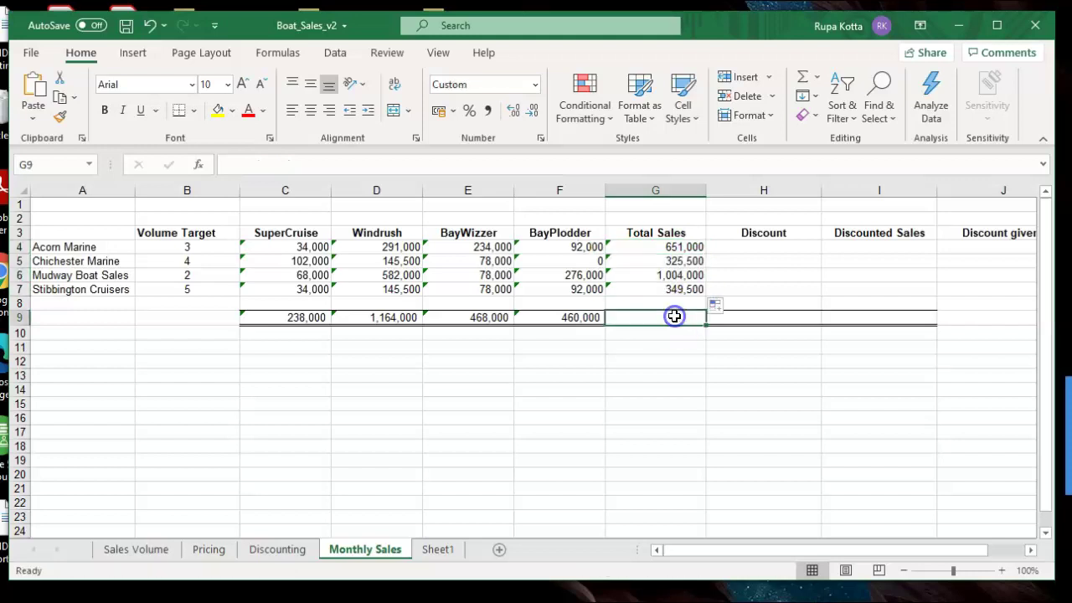
left_click_drag(671, 246, 668, 317)
left_click(802, 78)
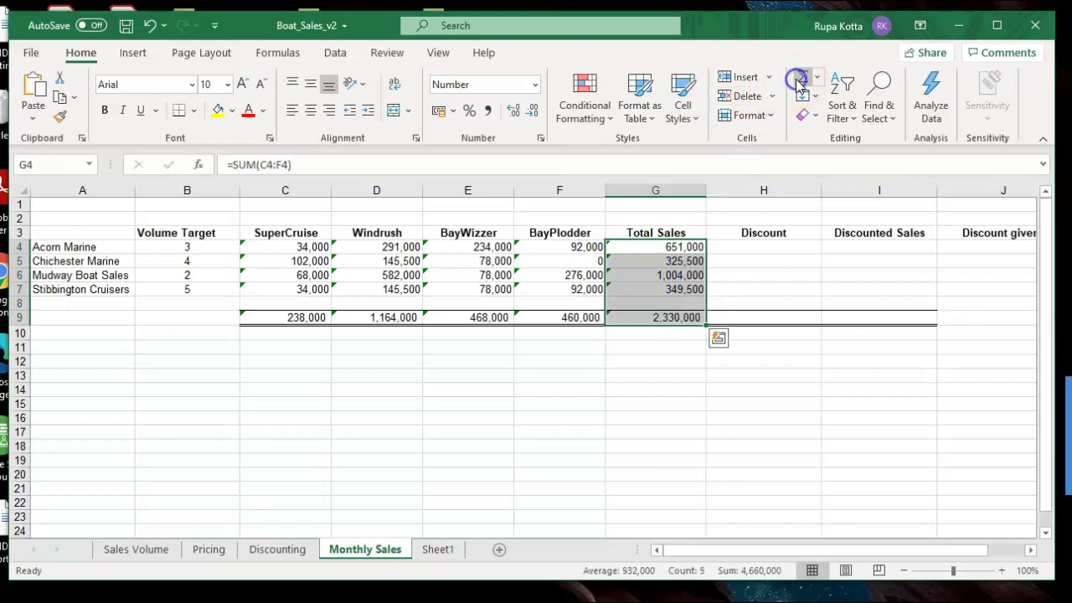
left_click(691, 368)
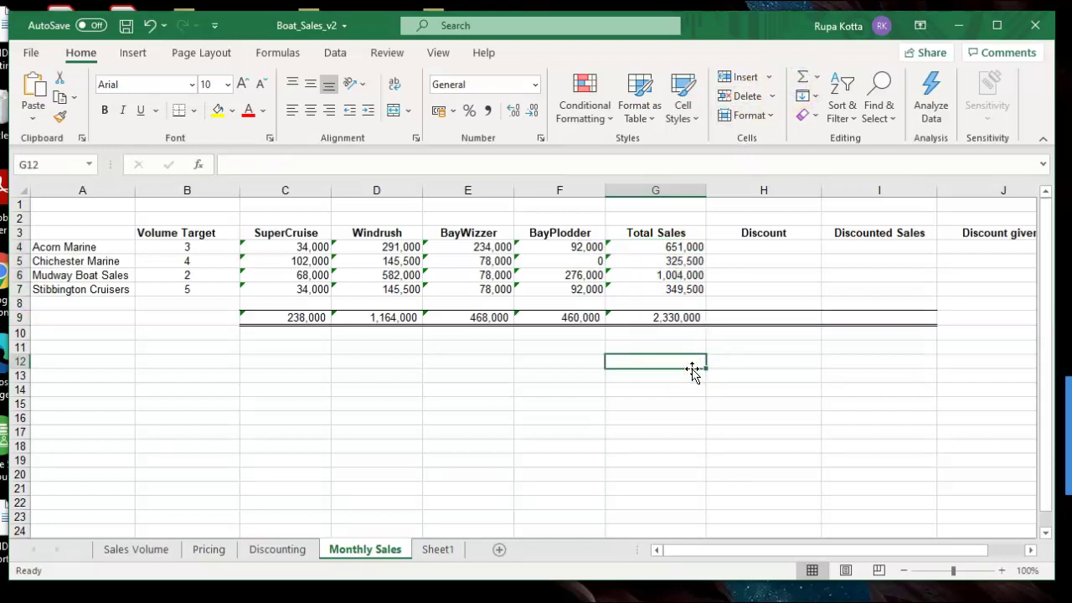
Step: Read the exercise instructions (e) to (h) on Sheet1 covering discounts, discounted sales and the Yes/No column, and return to Monthly Sales
left_click(429, 552)
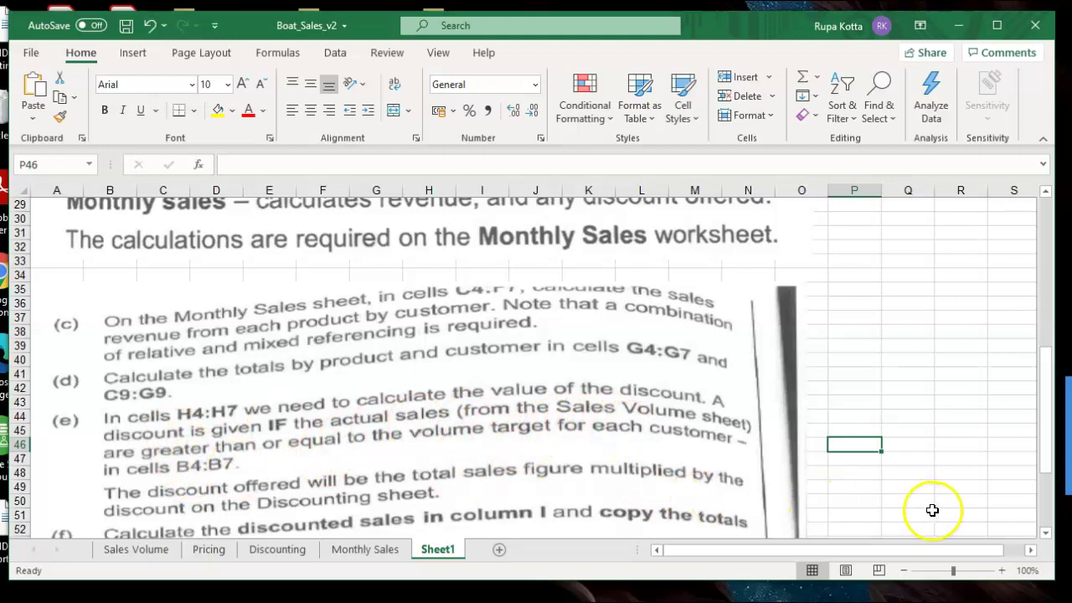
left_click(1044, 534)
left_click(1045, 534)
left_click(1045, 534)
left_click(1044, 535)
left_click(1045, 535)
left_click(1045, 534)
left_click(1045, 534)
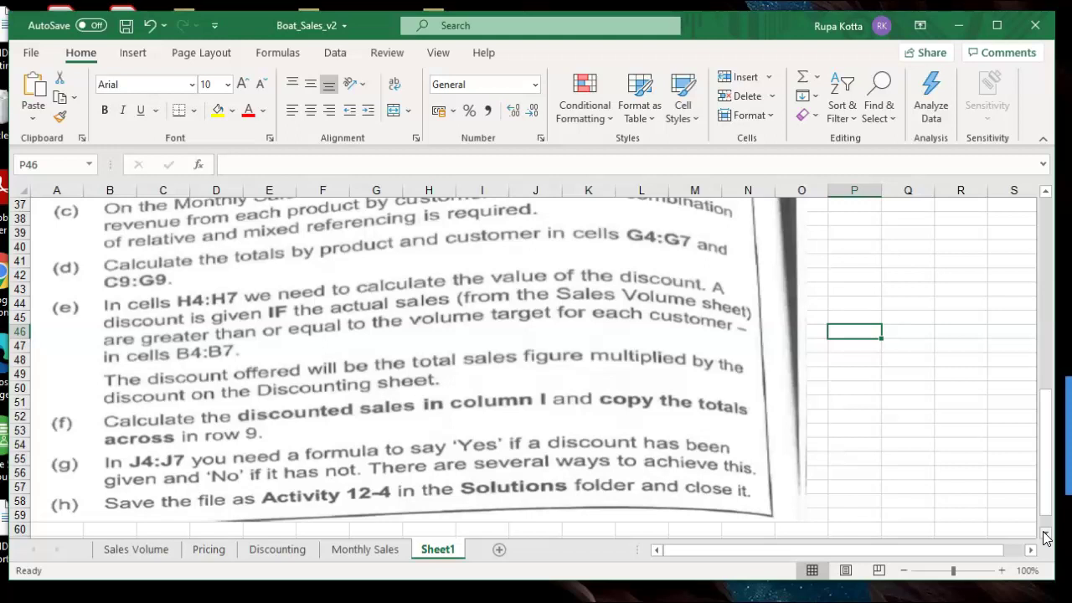
left_click(394, 553)
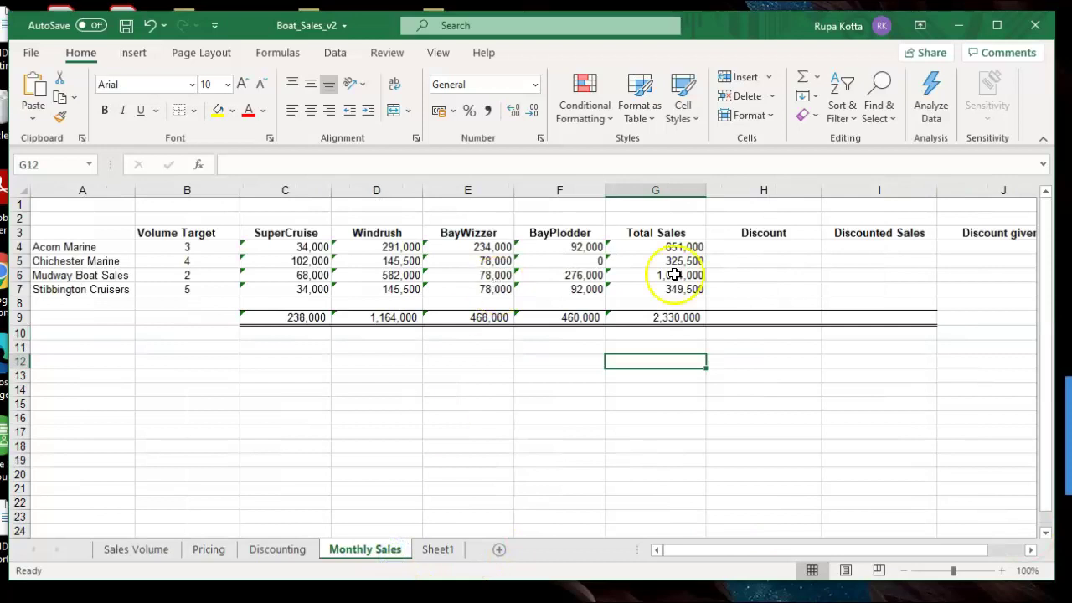
Step: Compare Acorn Marine's volume target in Monthly Sales B4 with its total units in Sales Volume G6 for the H4 discount
left_click(740, 247)
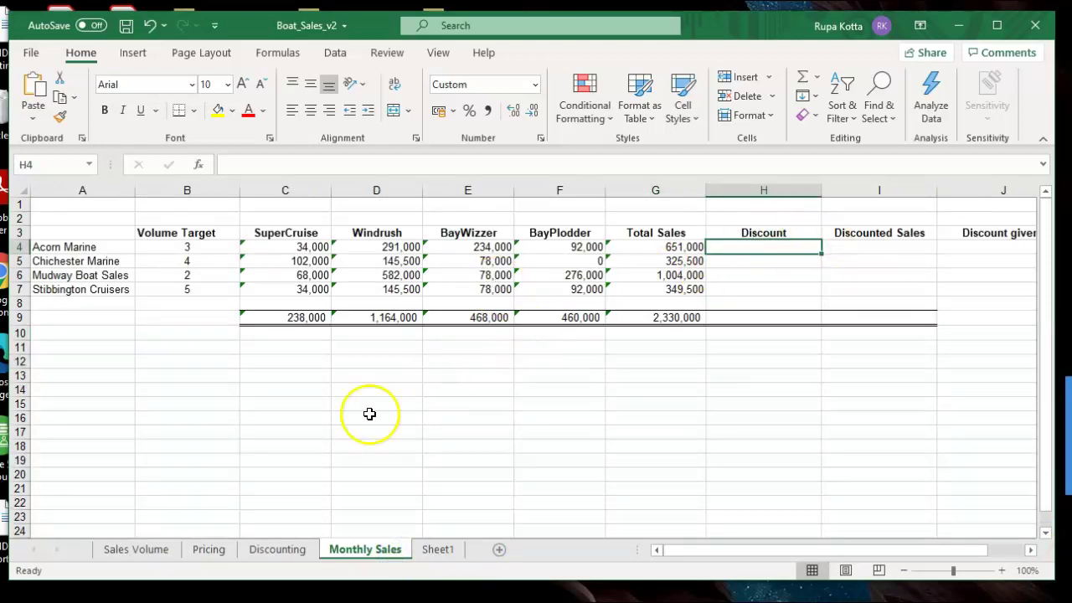
left_click(179, 246)
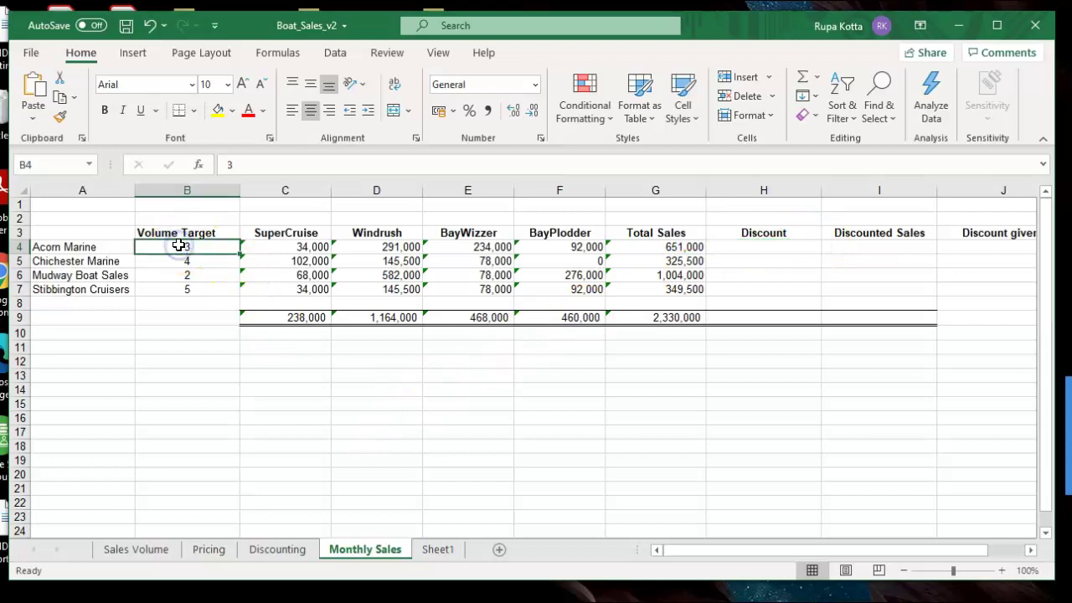
left_click(146, 549)
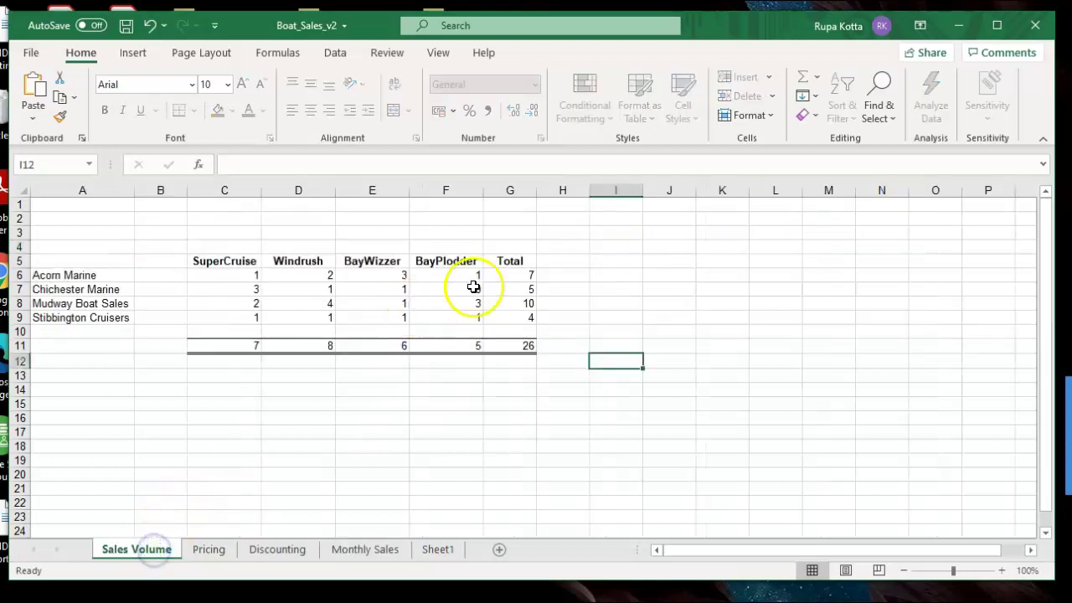
left_click(507, 276)
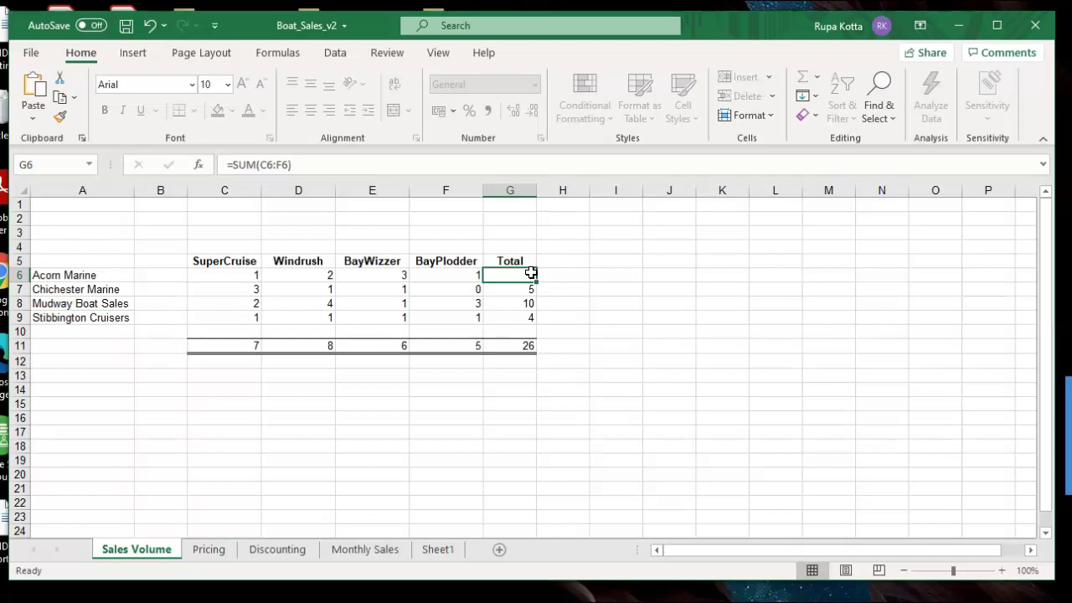
left_click(366, 546)
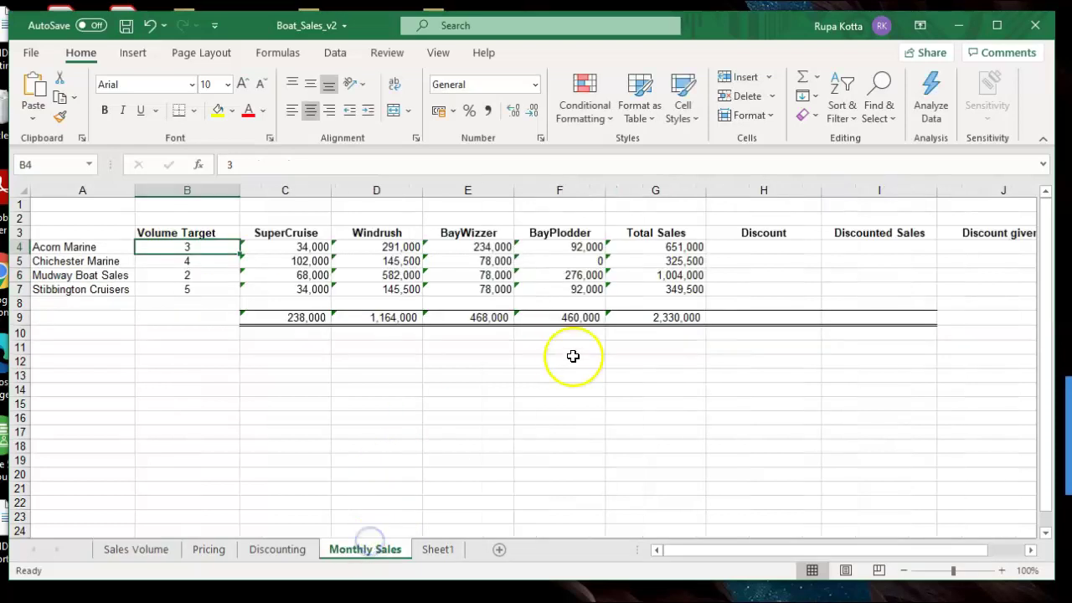
Step: Start an IF function in Monthly Sales H4 with the logical test 'Sales Volume'!G6>='Monthly Sales'!B4
left_click(727, 245)
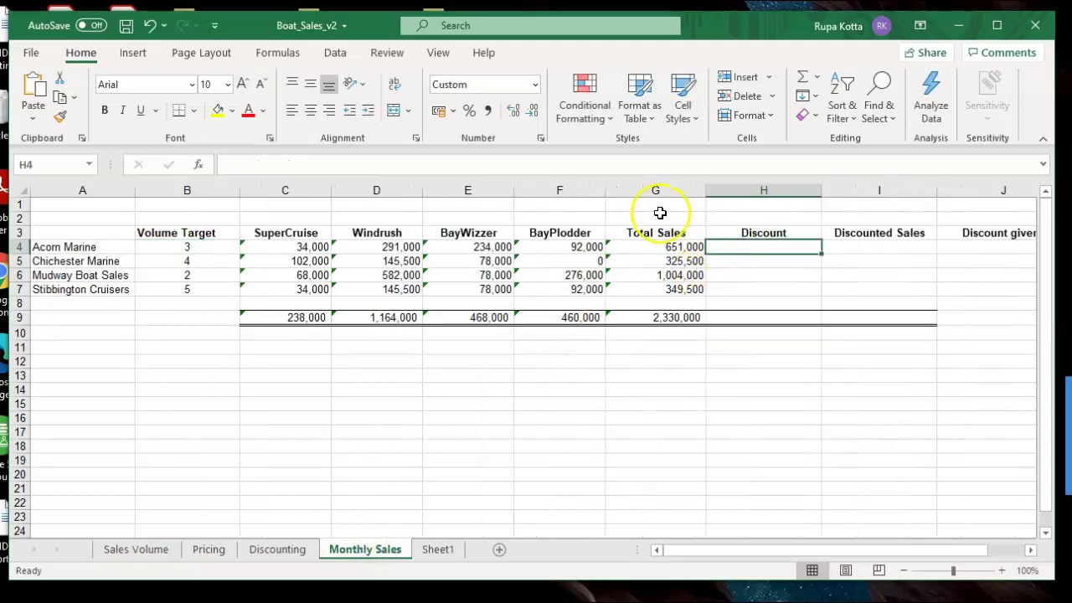
type("=")
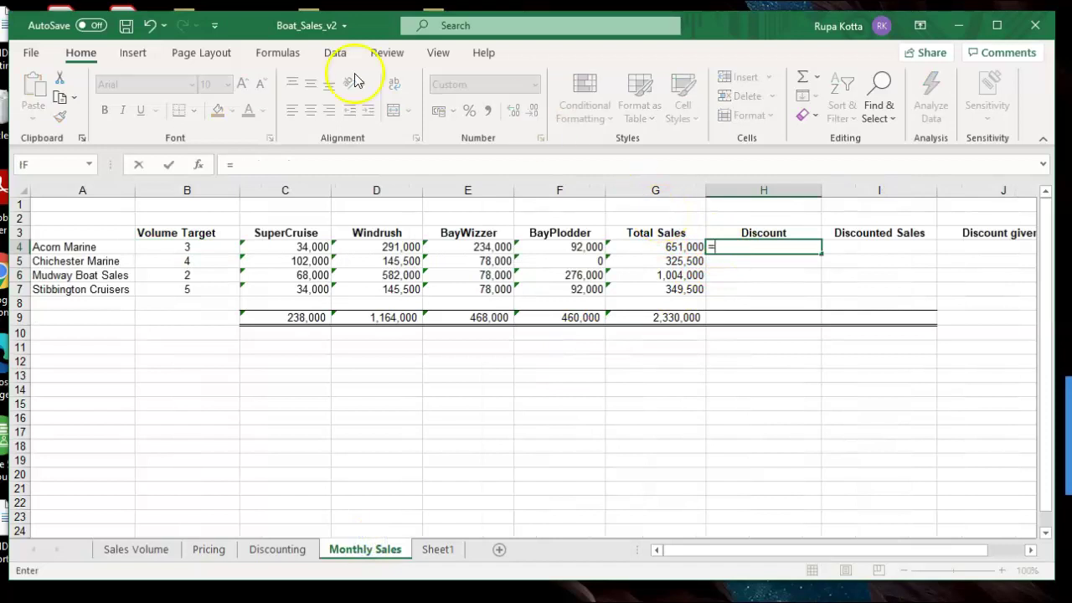
left_click(278, 52)
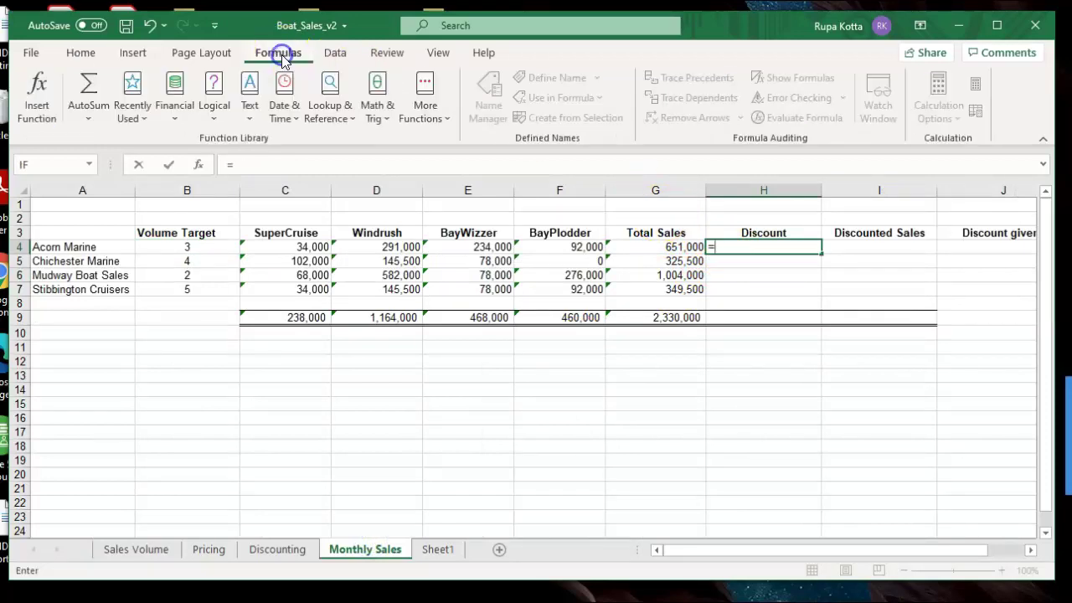
left_click(216, 112)
left_click(226, 186)
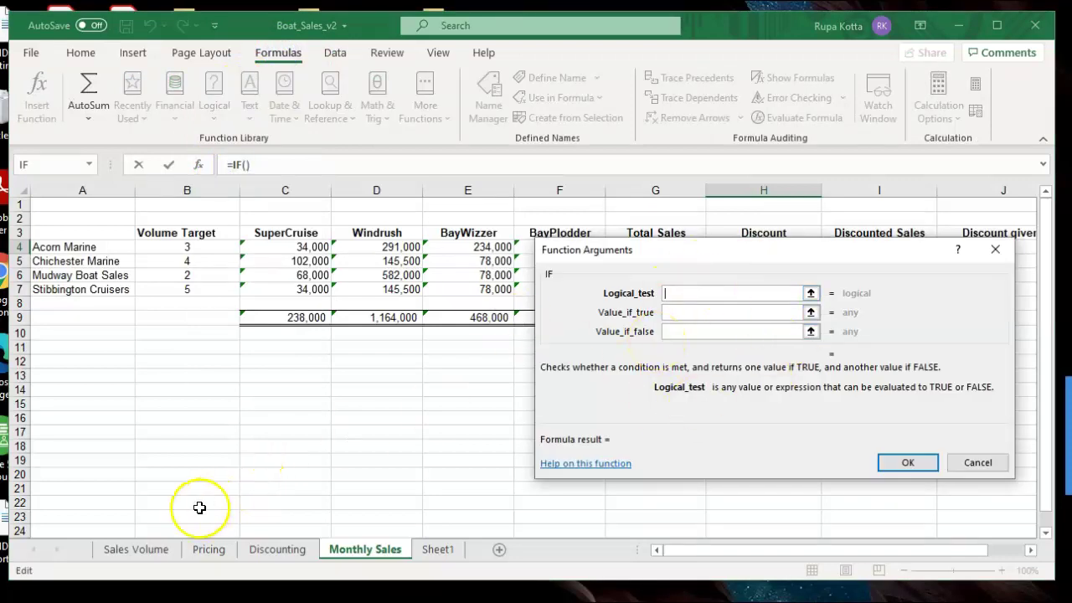
left_click(136, 549)
left_click(508, 279)
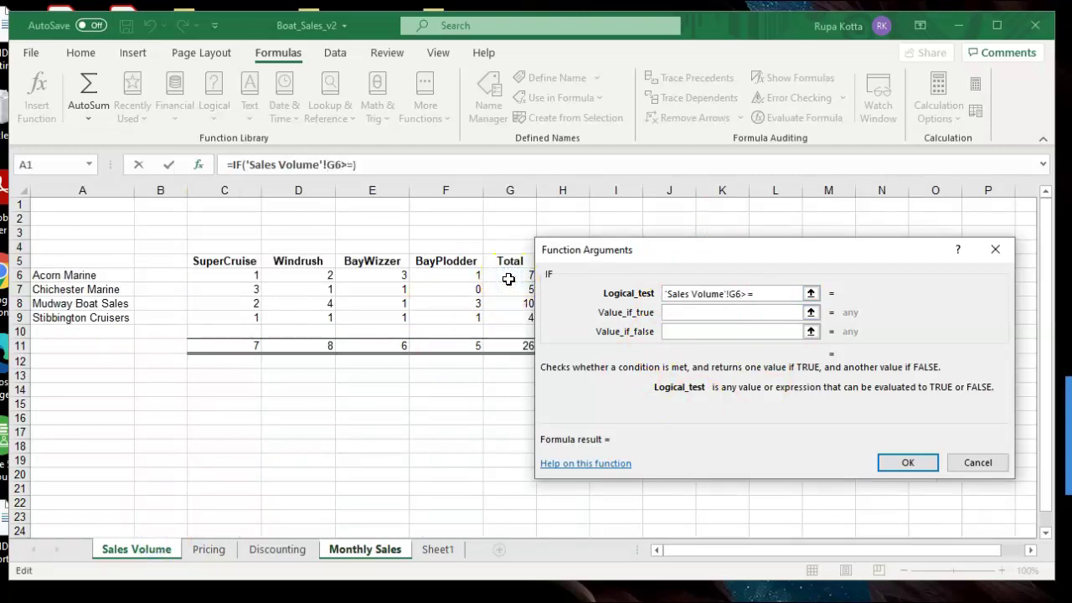
left_click(355, 550)
left_click(193, 252)
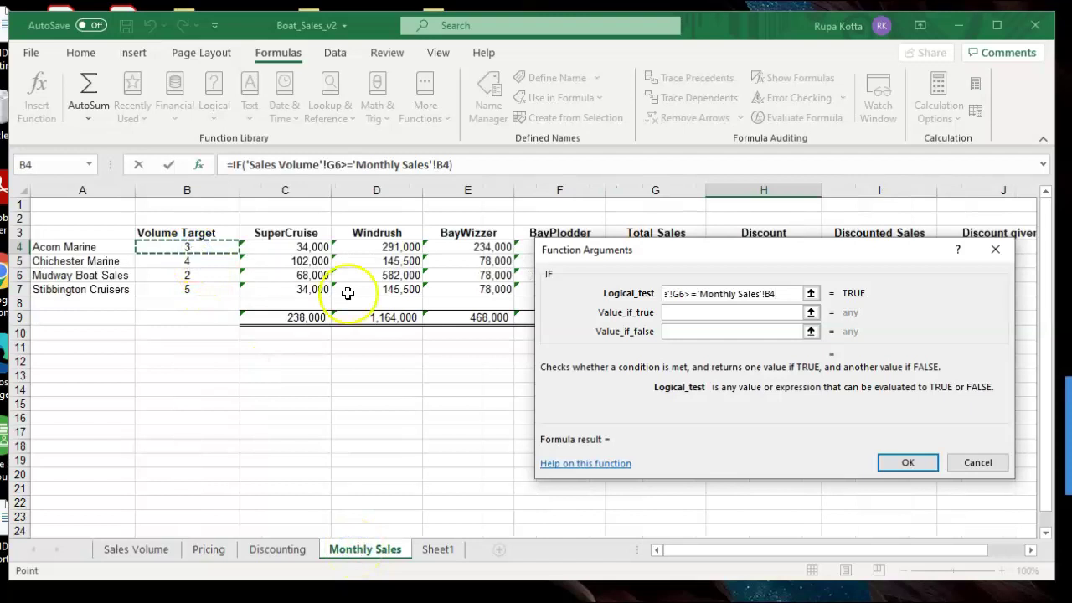
Step: Set the IF function's value if true to G4*Discounting!B2, Acorn Marine's total sales times its discount percentage
left_click(673, 312)
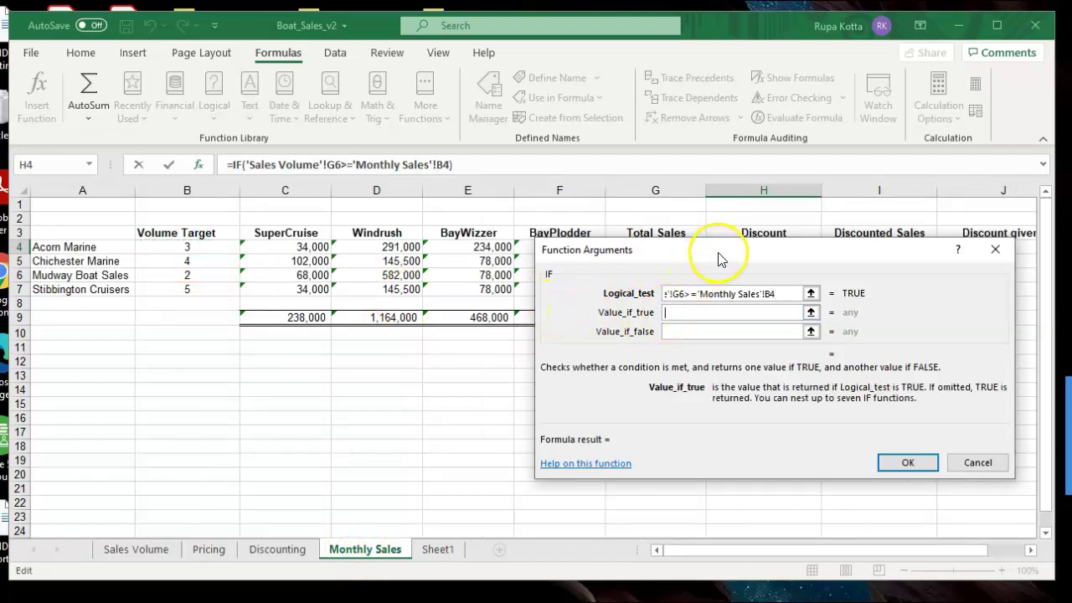
left_click_drag(718, 254, 716, 351)
left_click(663, 249)
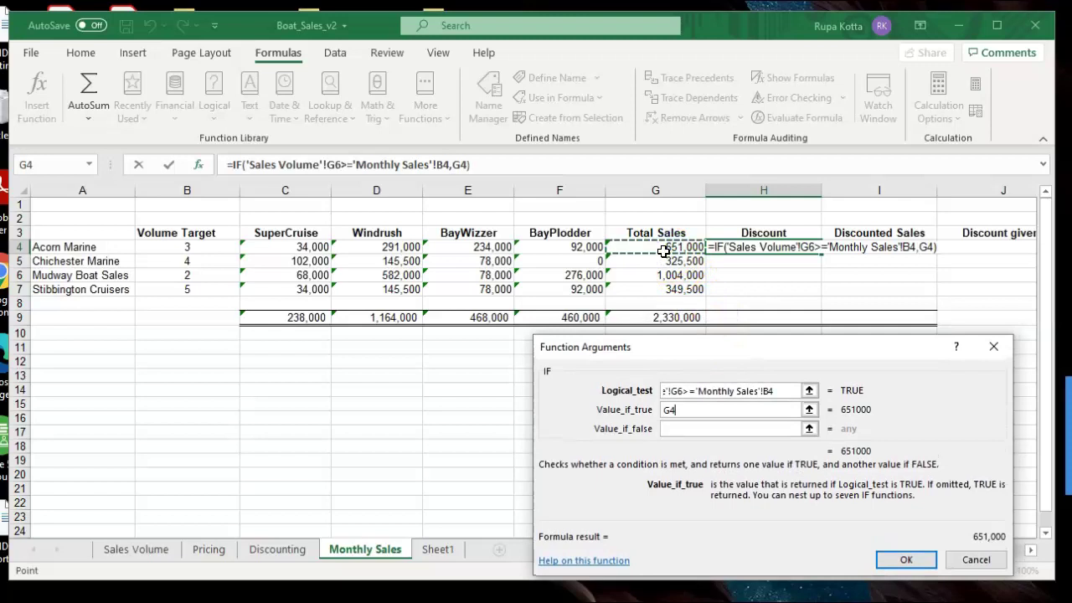
type("*")
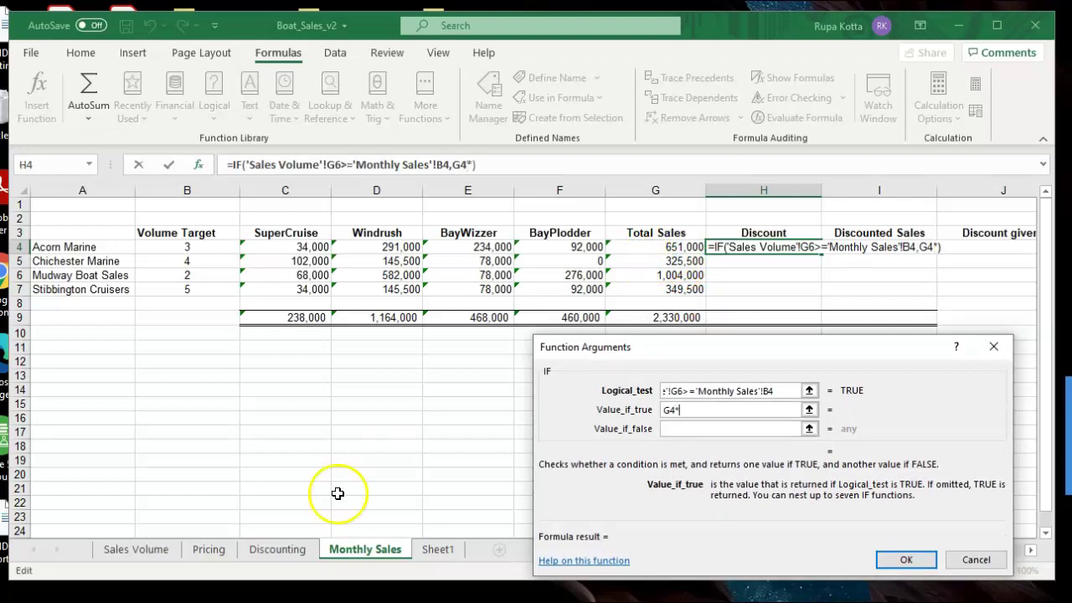
left_click(287, 551)
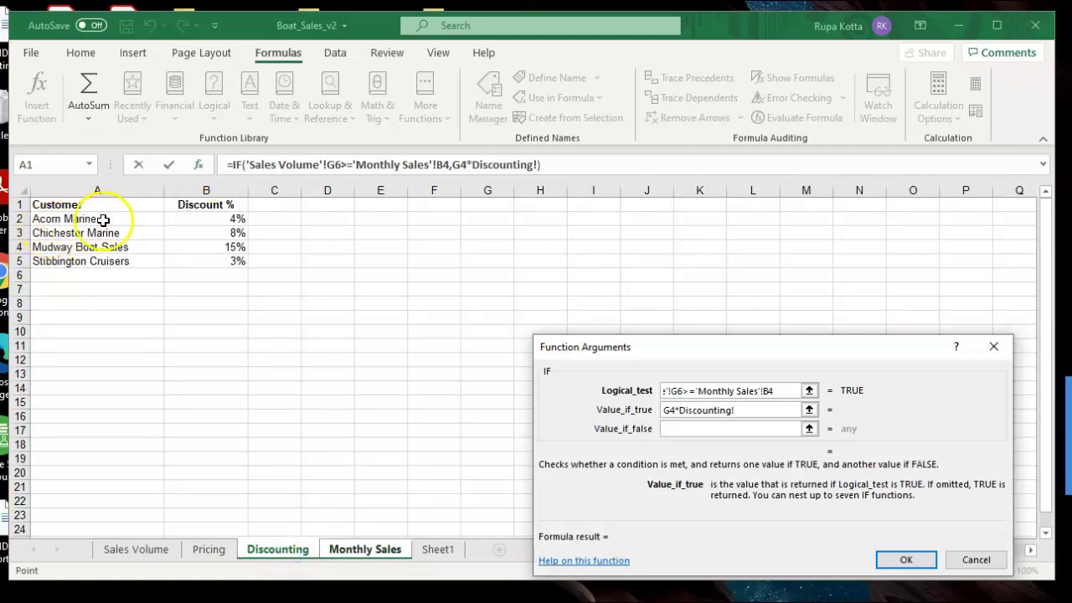
left_click(208, 218)
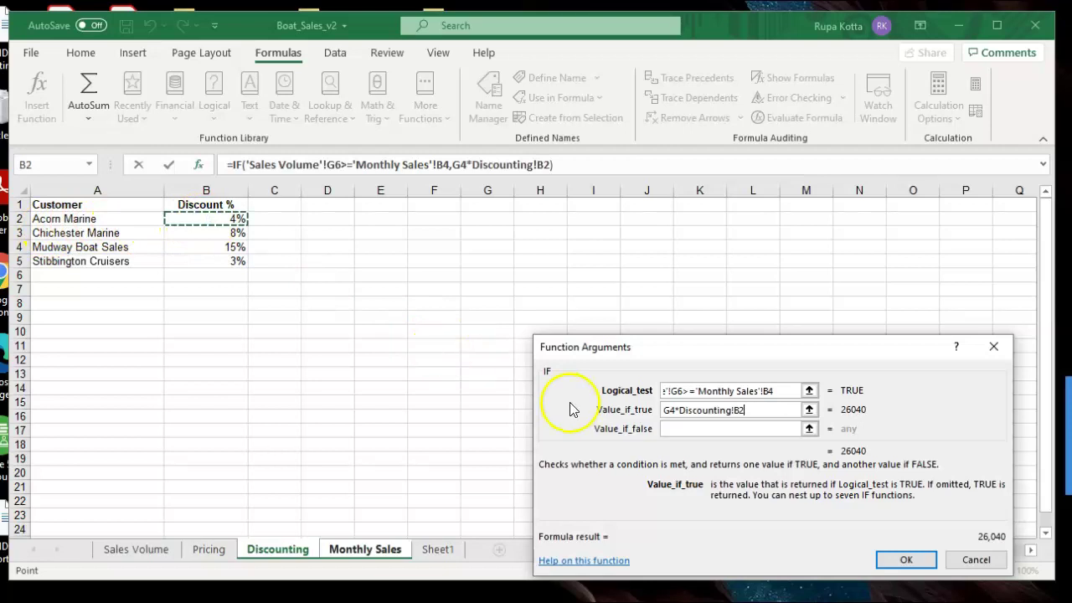
Step: Set the IF function's value if false to "0"
left_click(670, 428)
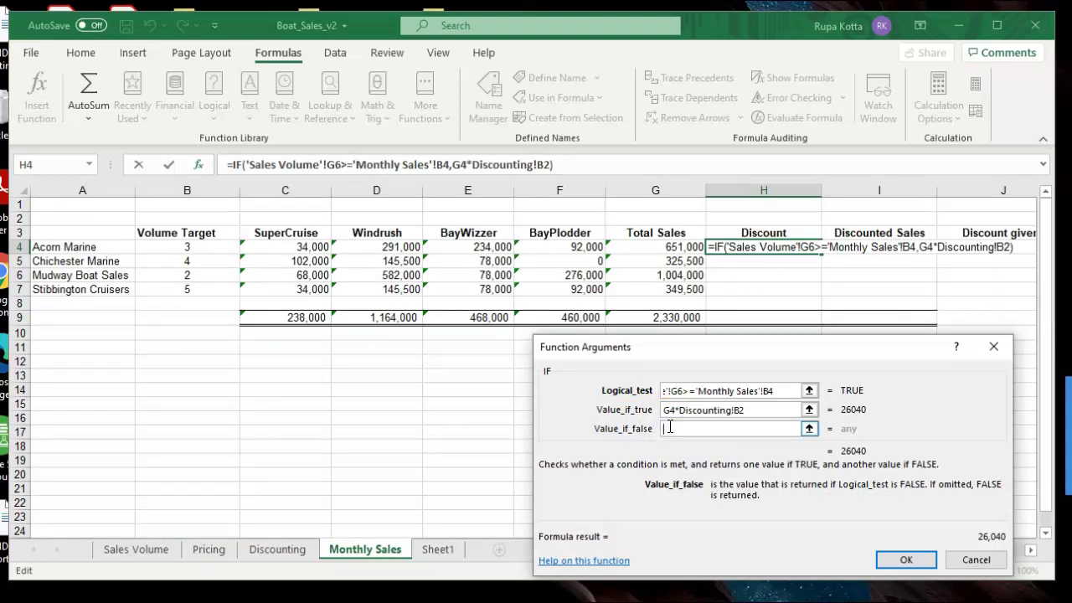
type("\"")
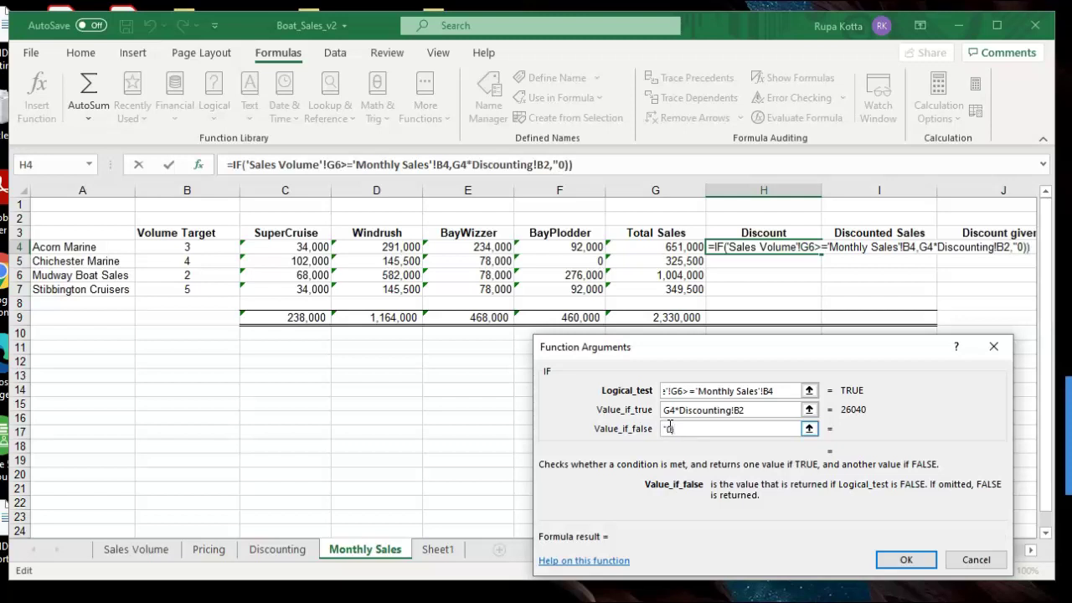
type("0\"")
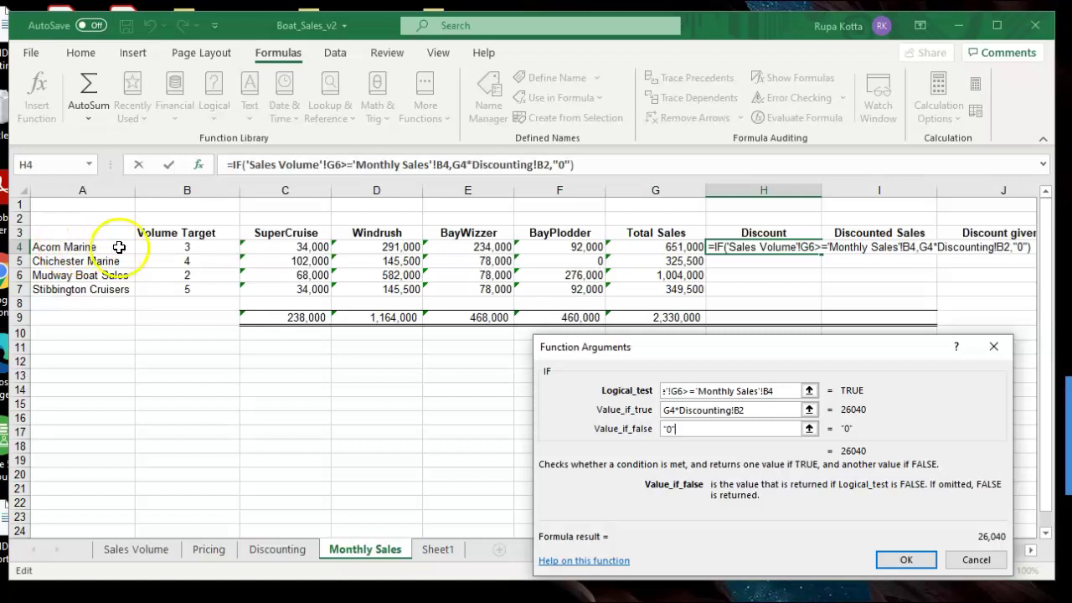
Step: Try making the Discounting reference absolute as $B$2 in the IF function's value if true
left_click(737, 409)
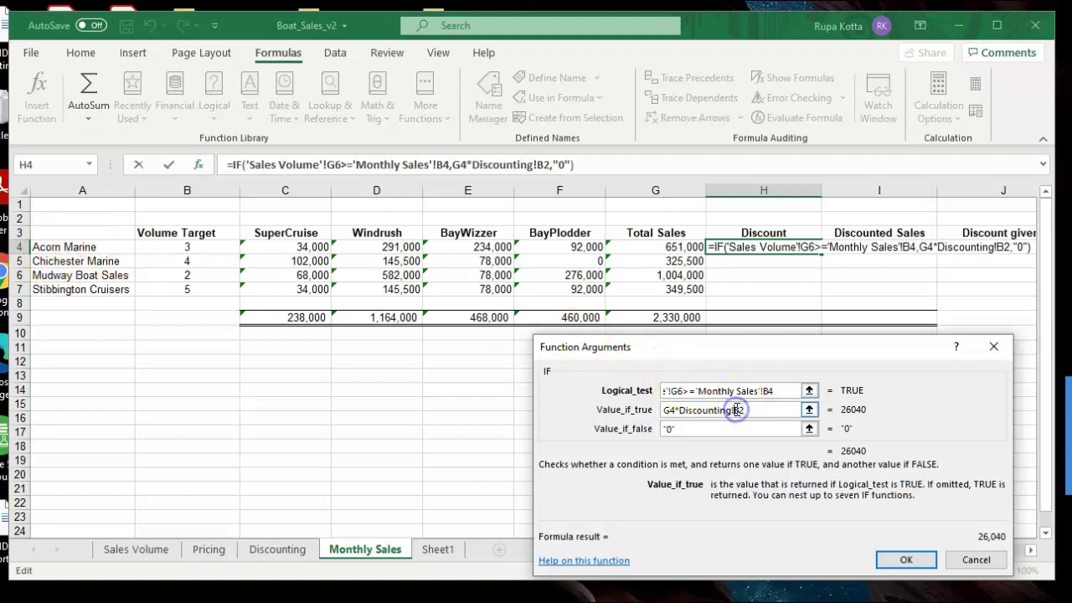
type("$B")
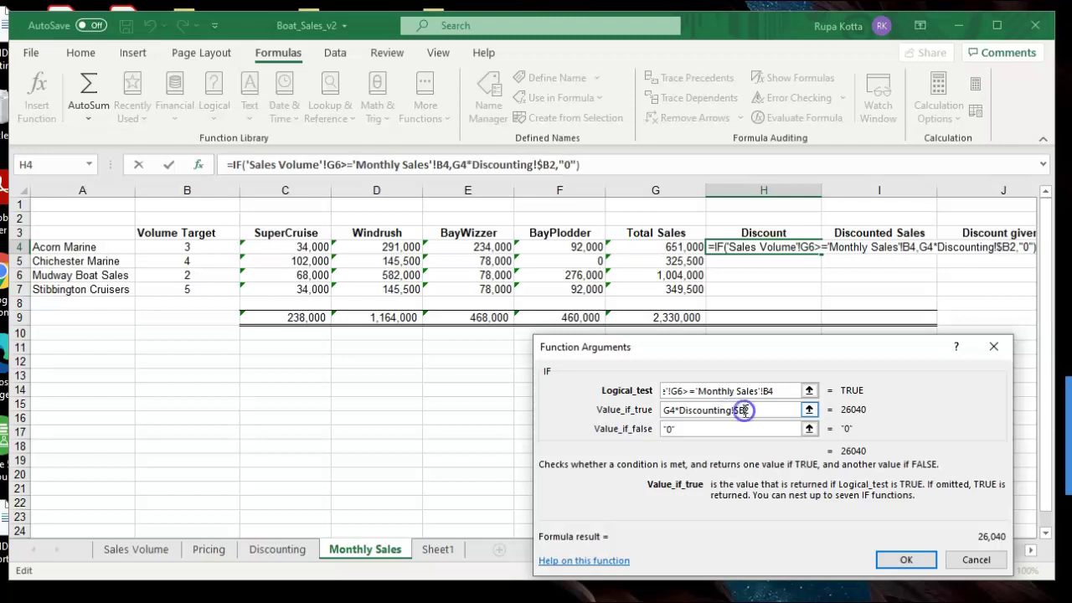
type("$")
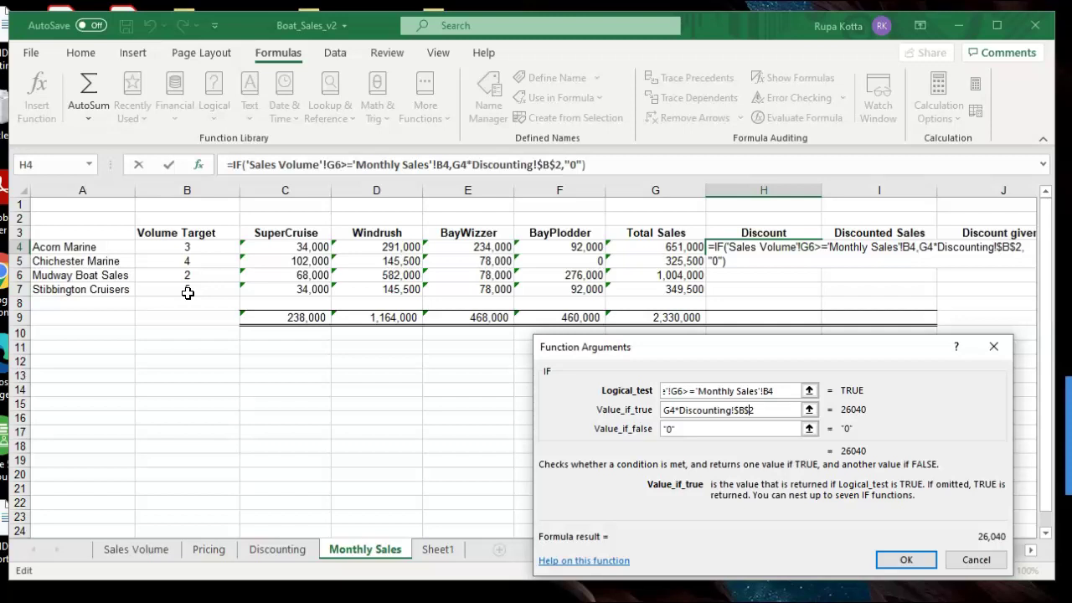
left_click(725, 428)
left_click(652, 508)
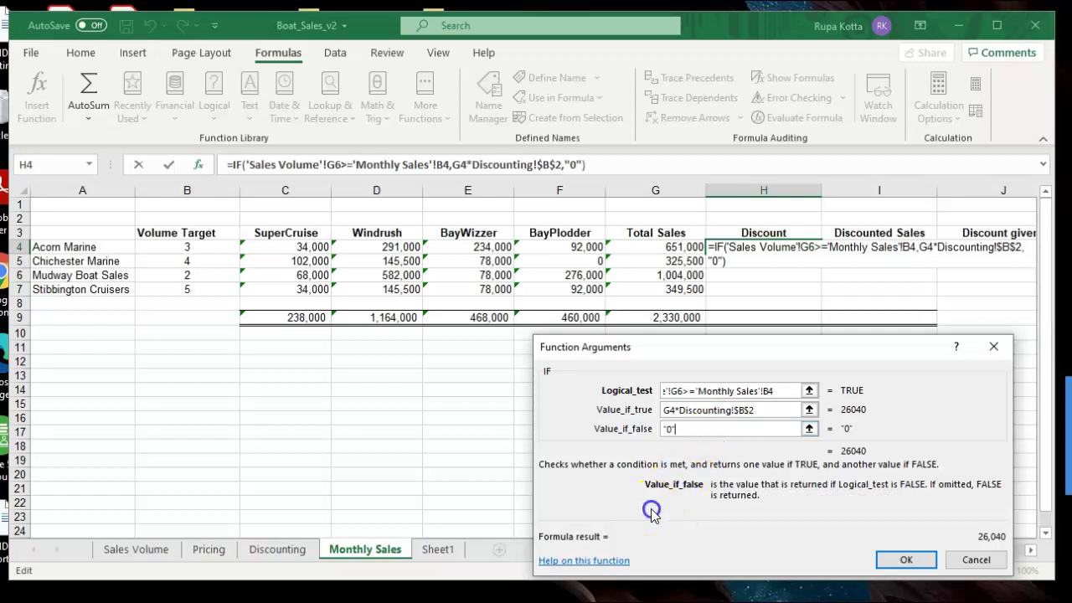
type("+")
left_click(295, 551)
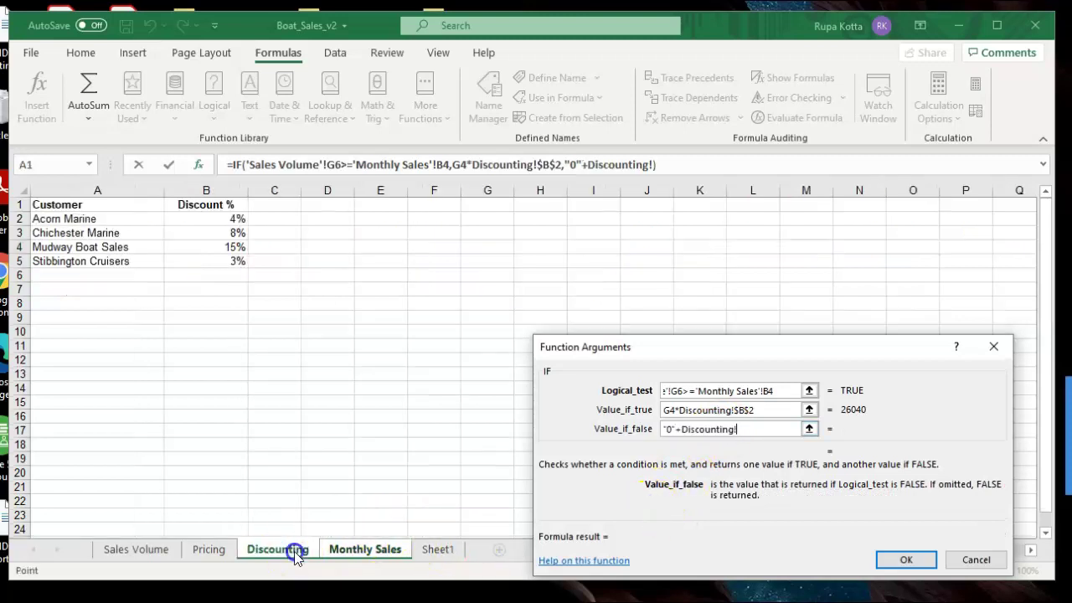
left_click(337, 553)
left_click(699, 429)
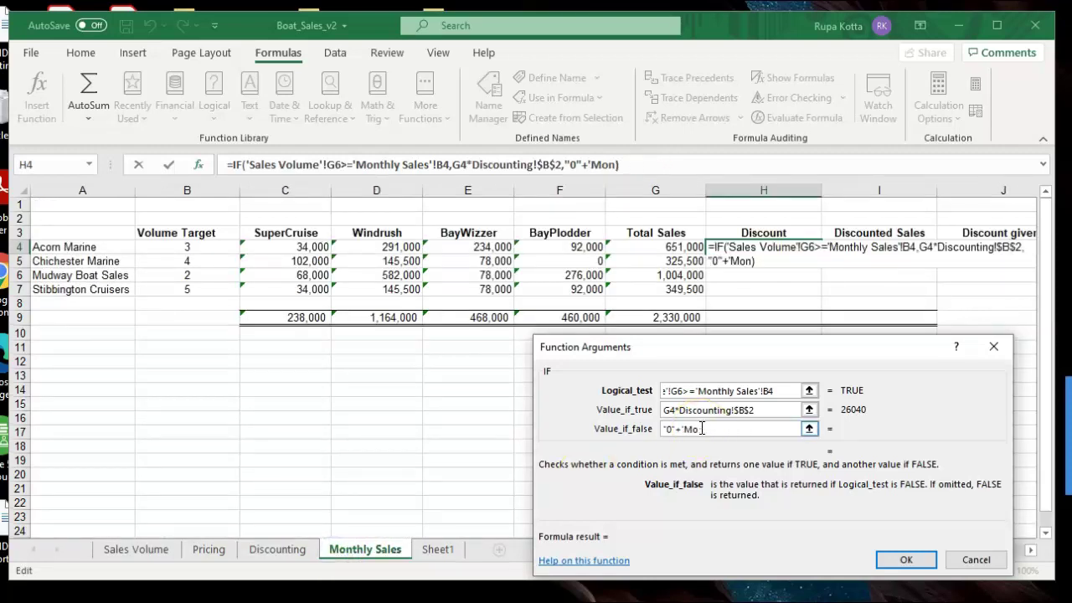
key("BackSpace")
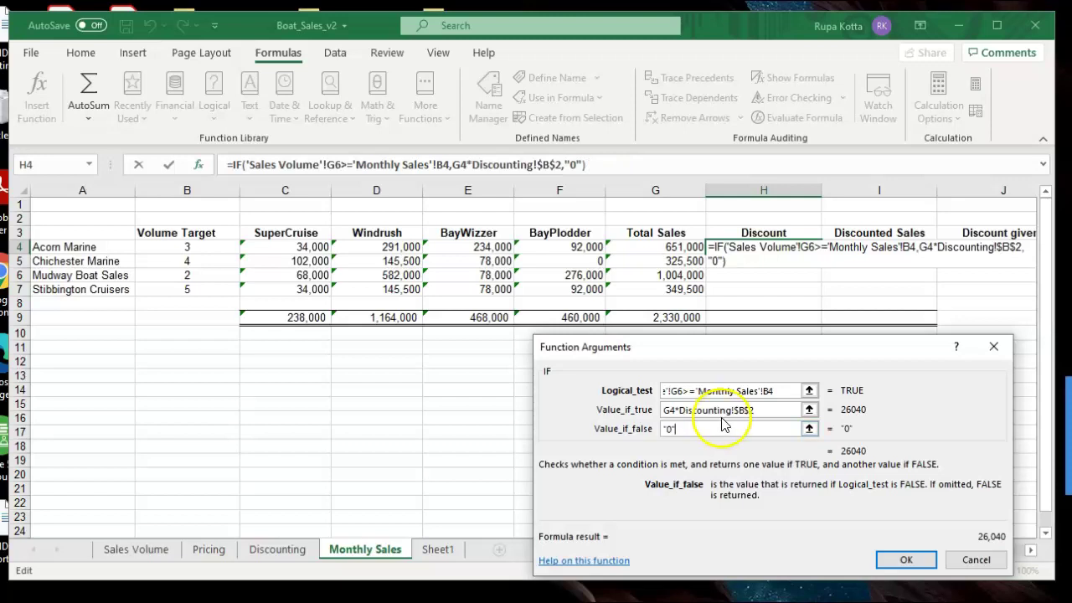
Step: Change the discount reference back to the relative Discounting!B2 and enter the IF formula in H4
left_click(738, 409)
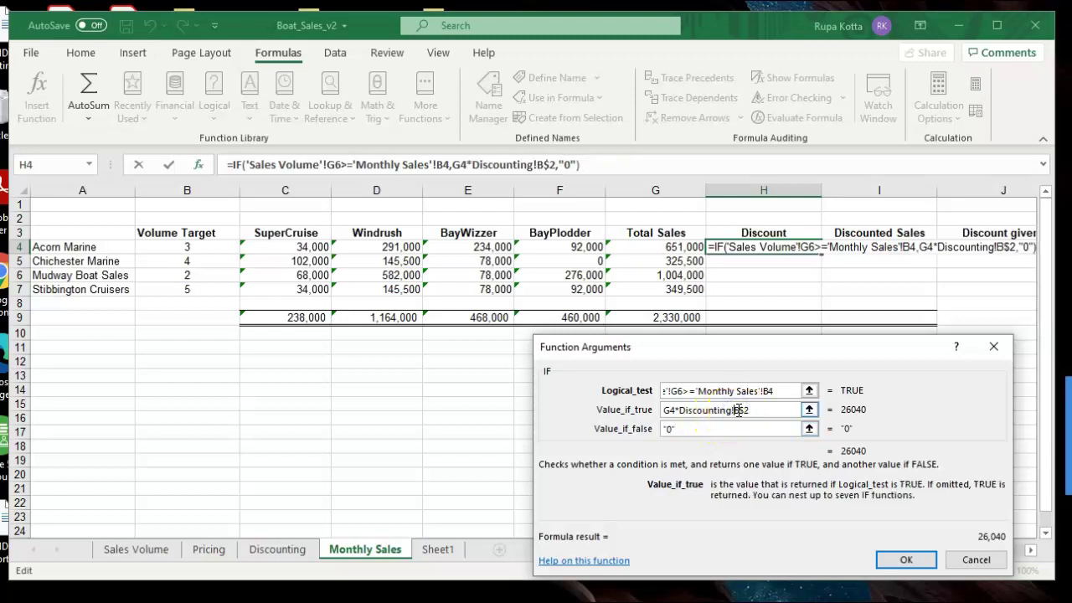
left_click(744, 409)
key("BackSpace")
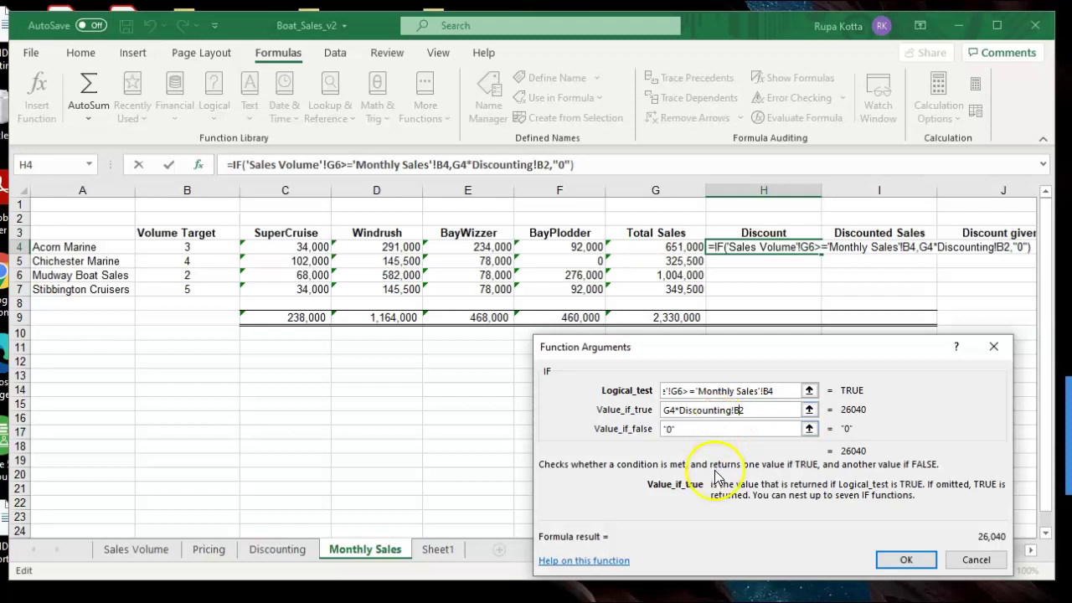
left_click(895, 561)
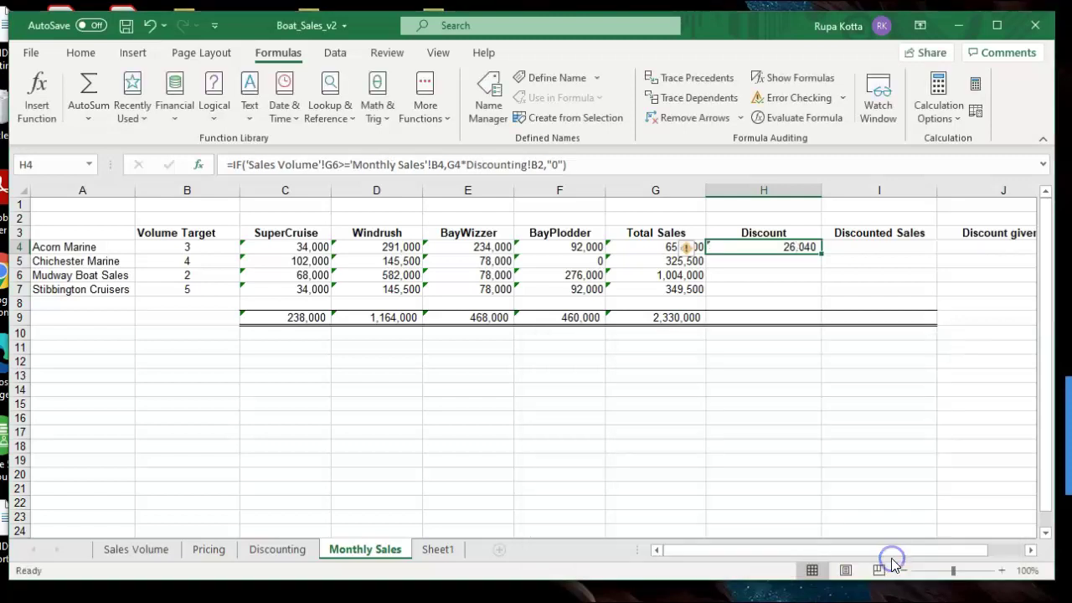
Step: Fill the H4 discount formula down through H7 for the remaining customers in Monthly Sales
left_click(746, 277)
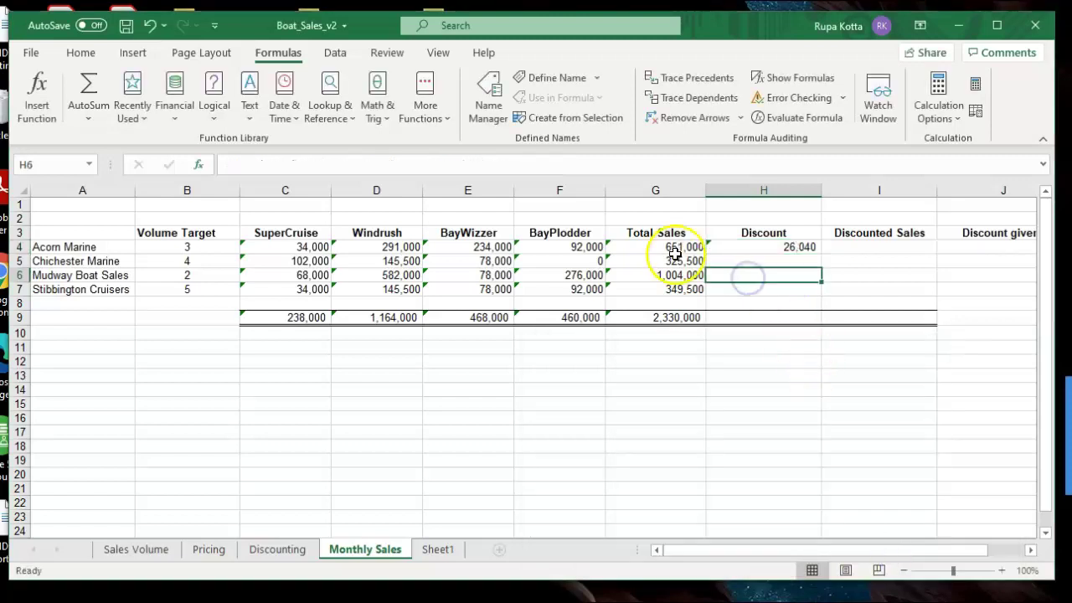
left_click(138, 559)
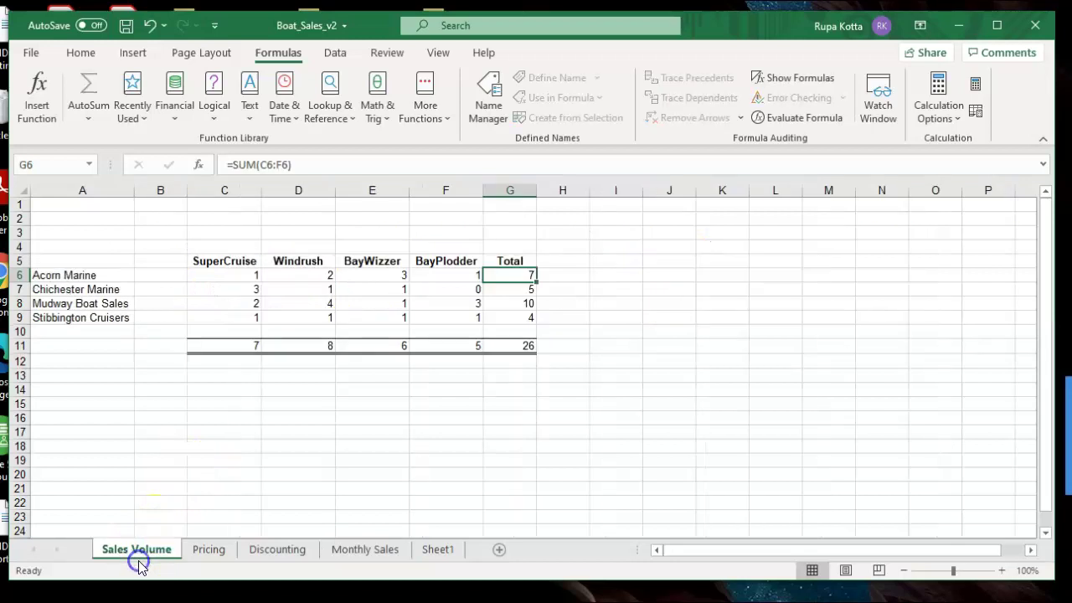
left_click(337, 546)
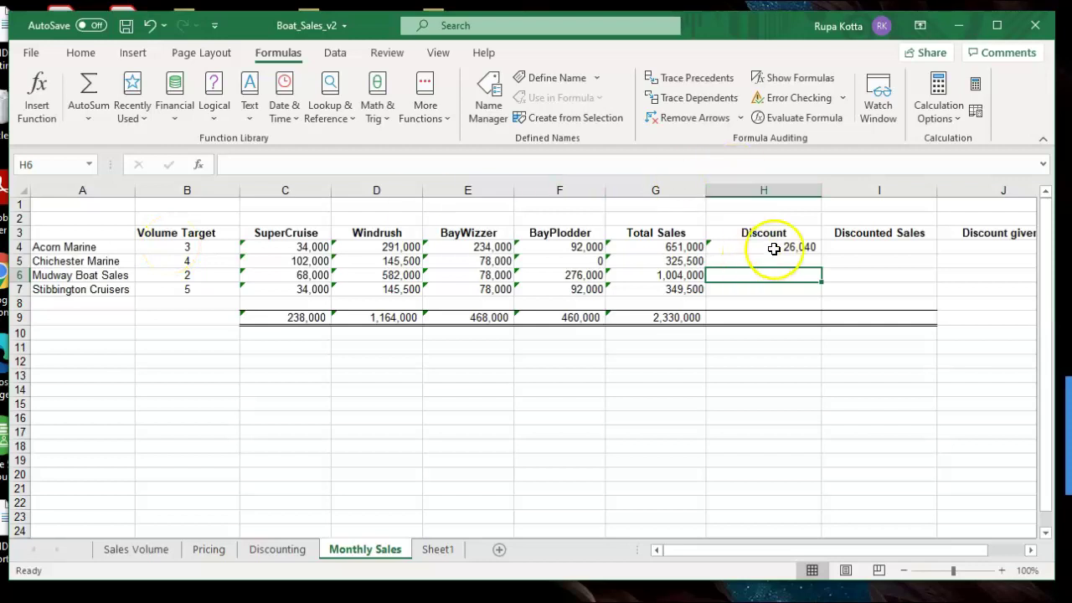
left_click(802, 247)
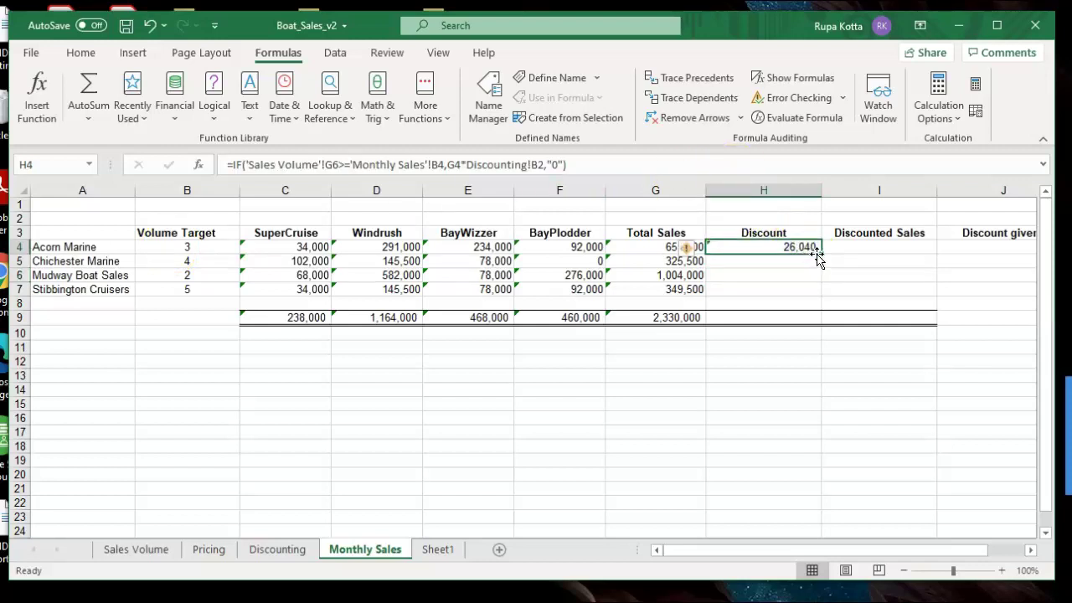
double_click(820, 253)
left_click(795, 374)
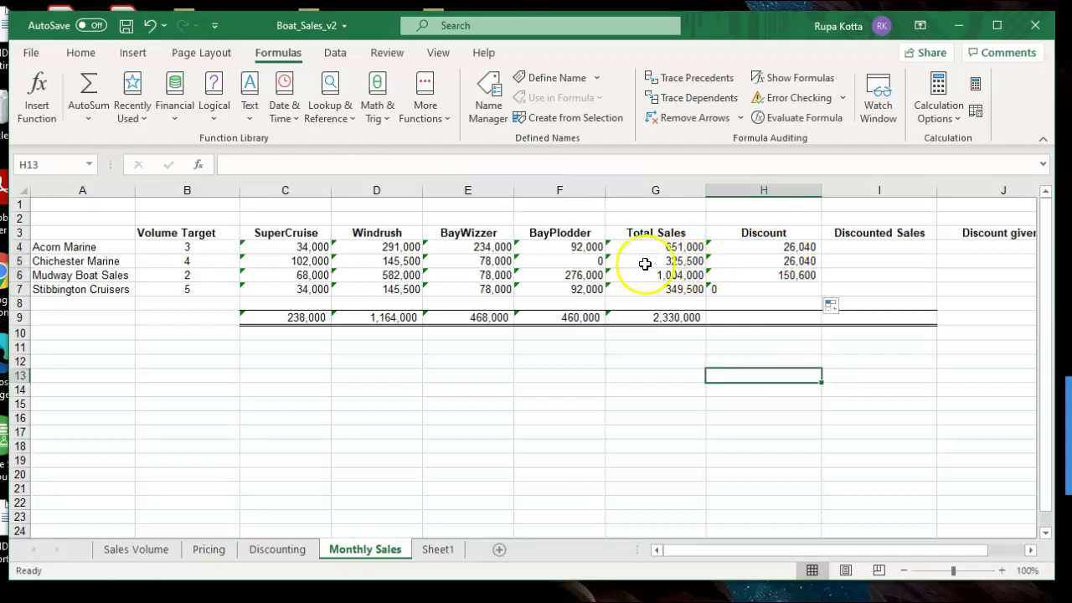
Step: Check the filled discounts by comparing Chichester Marine's and Mudway Boat Sales' unit totals in Sales Volume with their volume targets in Monthly Sales
left_click(135, 548)
left_click(508, 301)
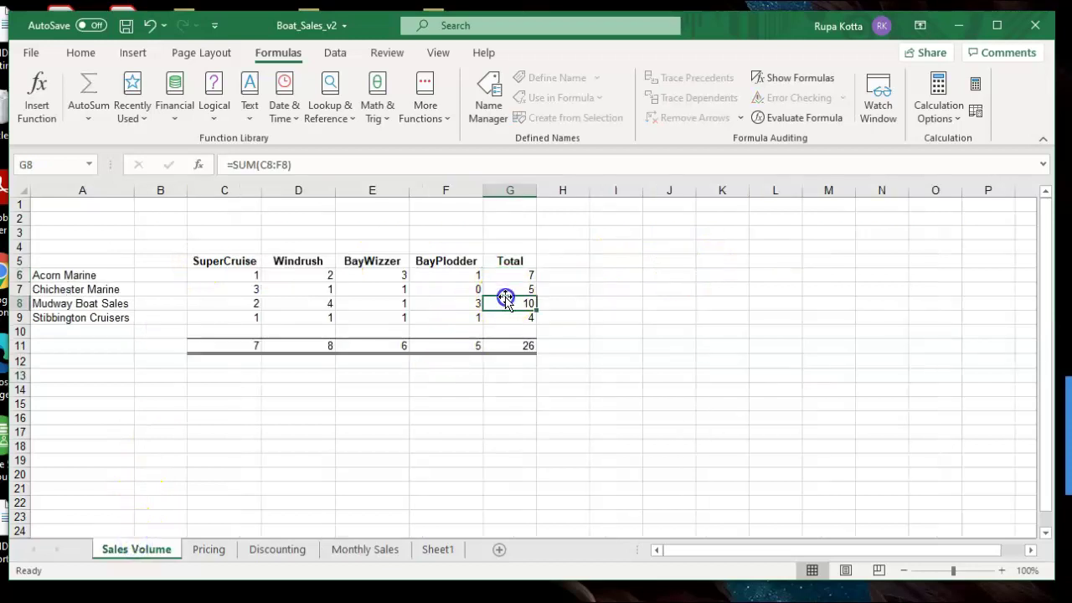
left_click(508, 288)
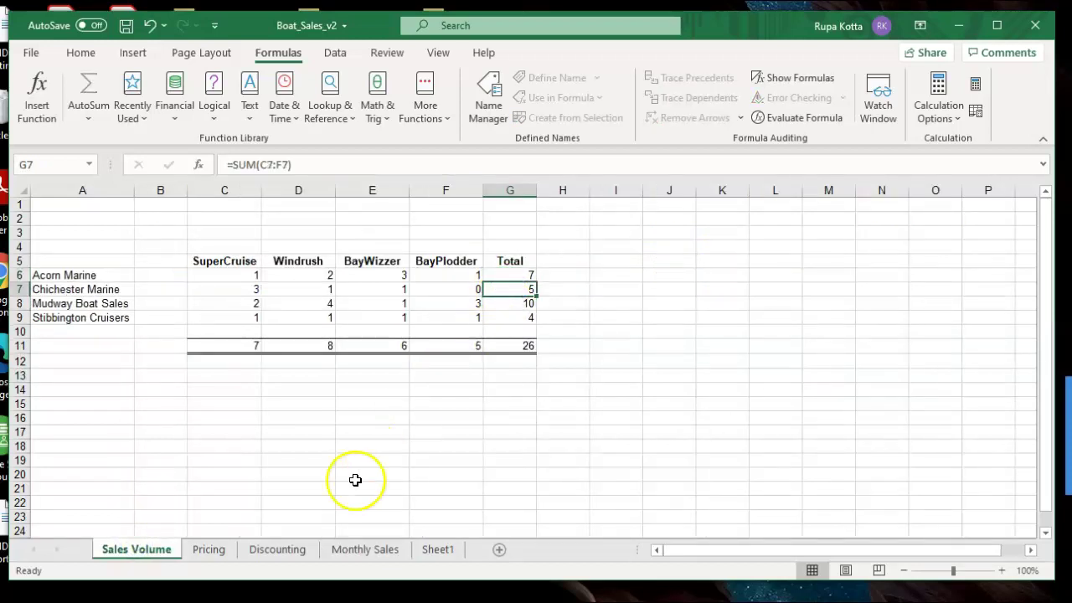
left_click(362, 549)
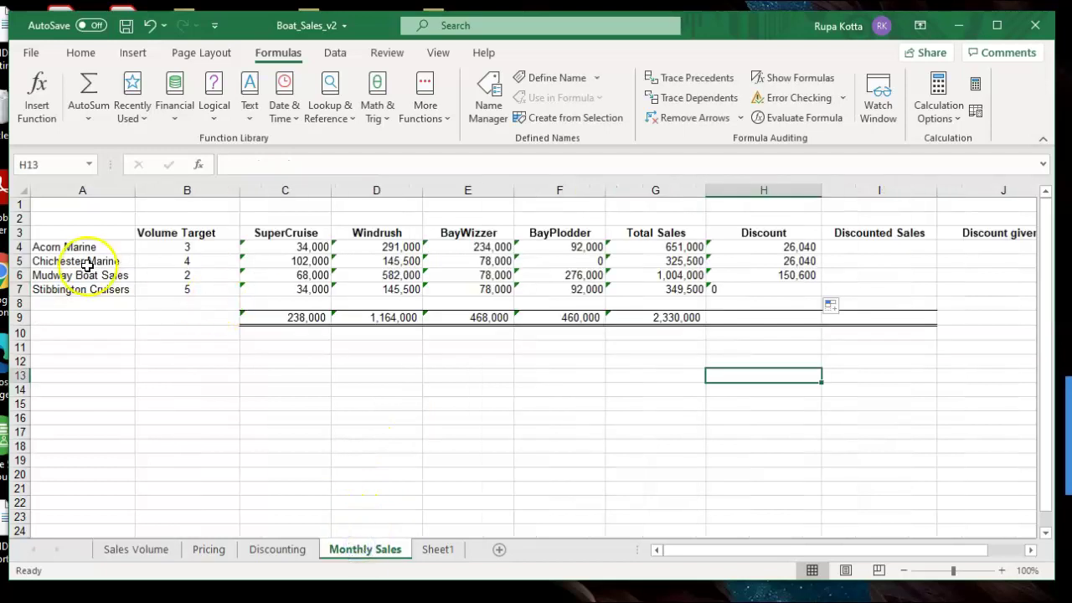
left_click(178, 275)
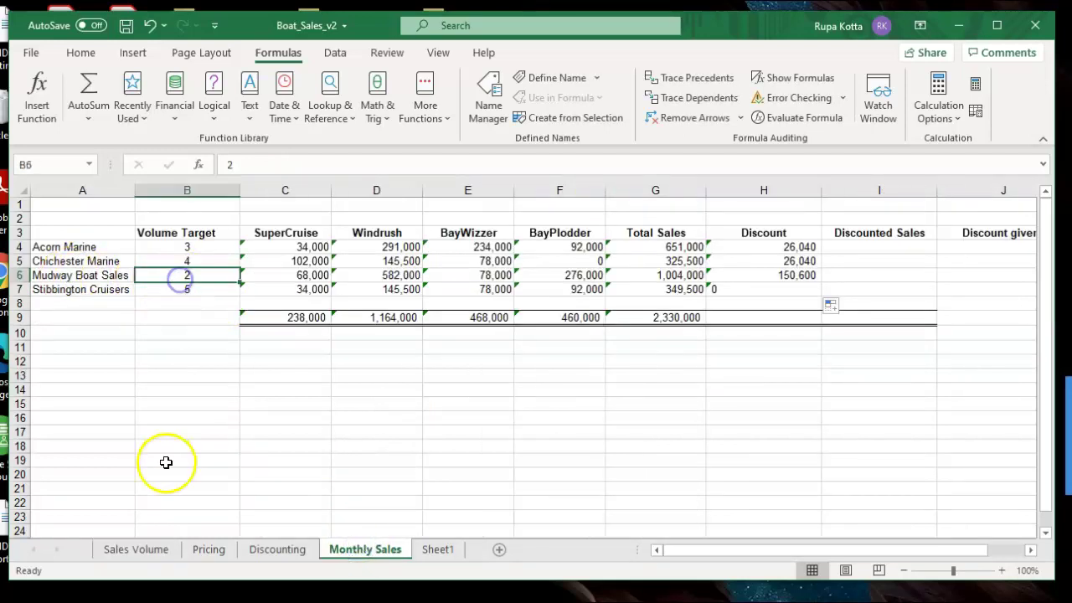
left_click(138, 546)
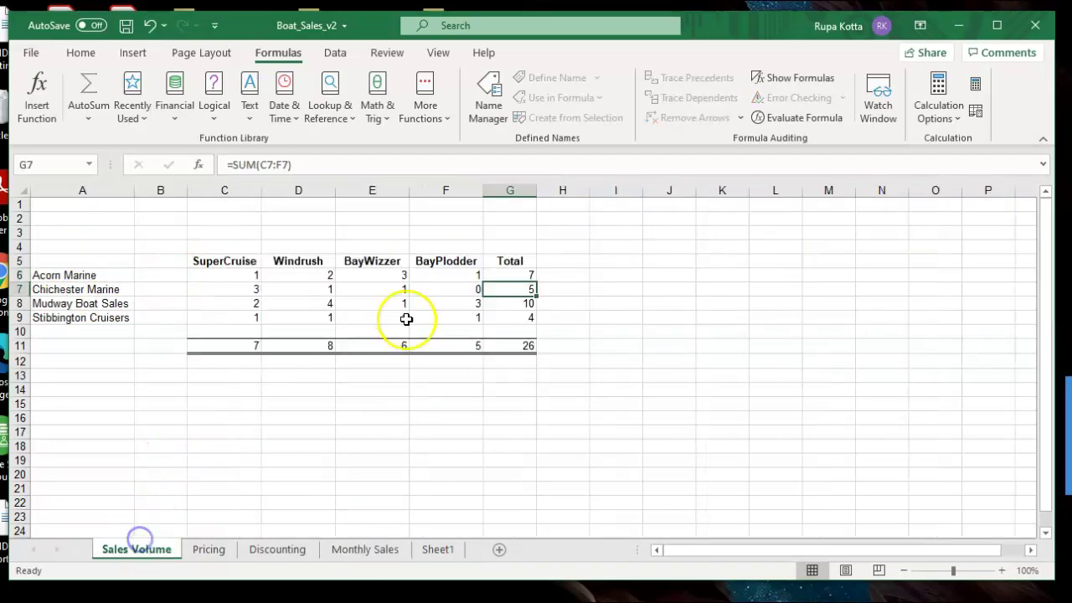
left_click(508, 303)
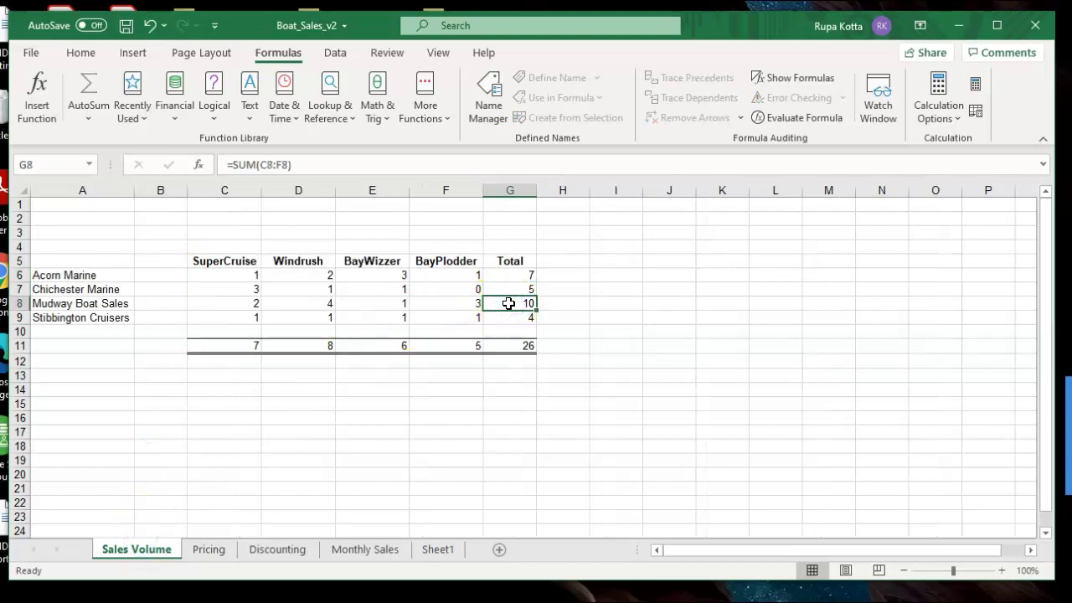
Step: Compare Stibbington Cruisers' volume target in Monthly Sales with its unit total in Sales Volume
left_click(352, 549)
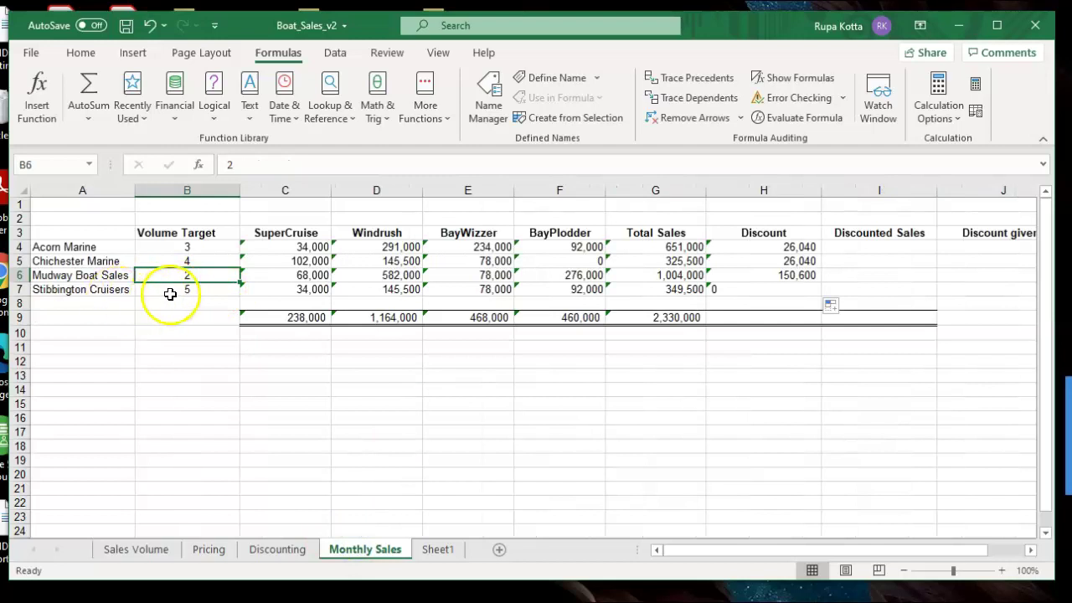
left_click(170, 293)
left_click(149, 553)
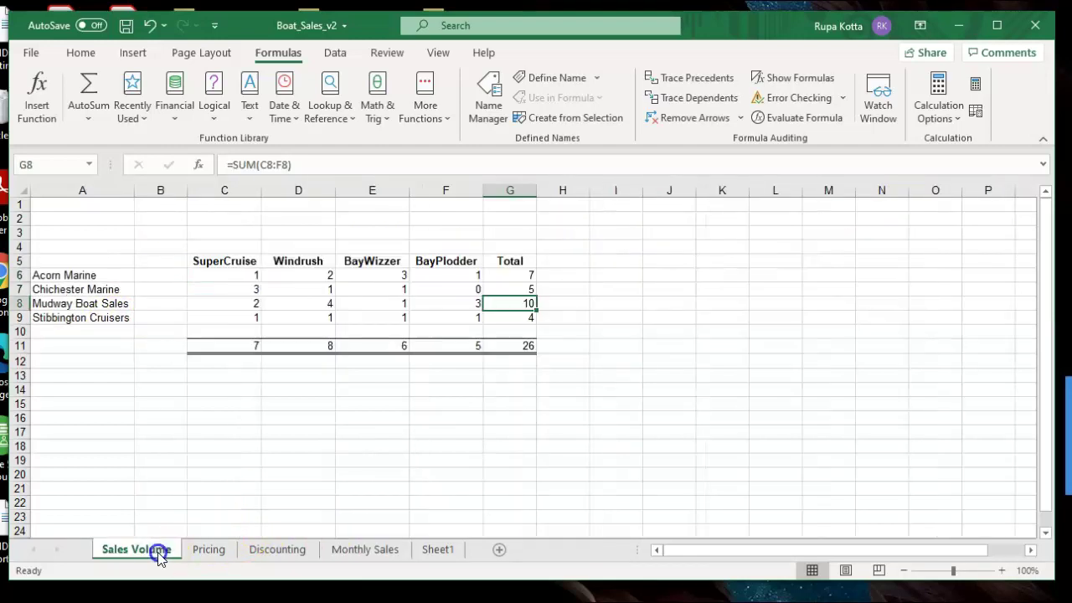
left_click(504, 317)
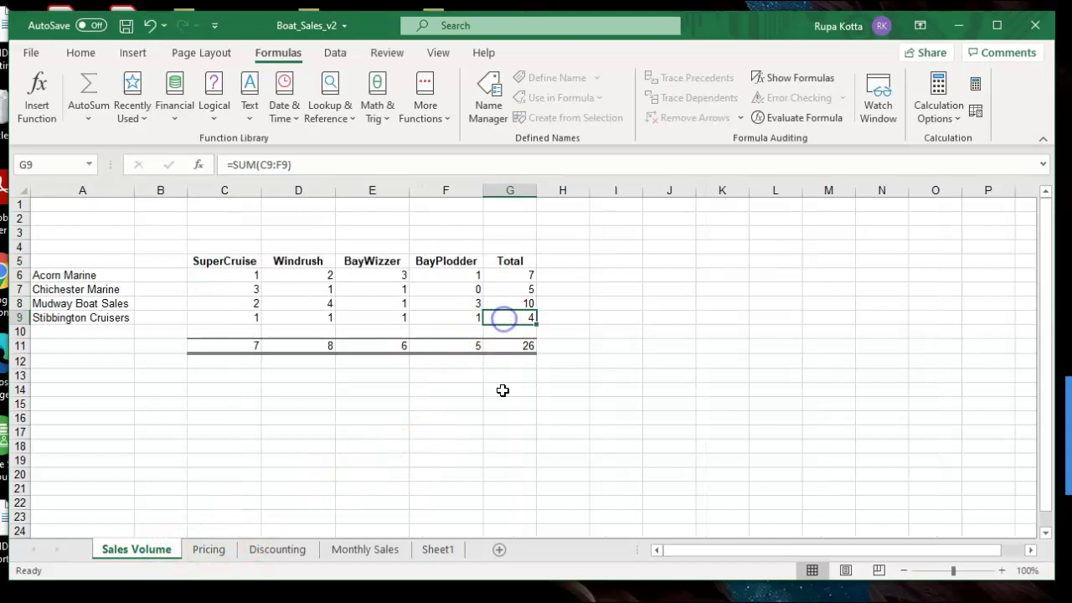
left_click(372, 550)
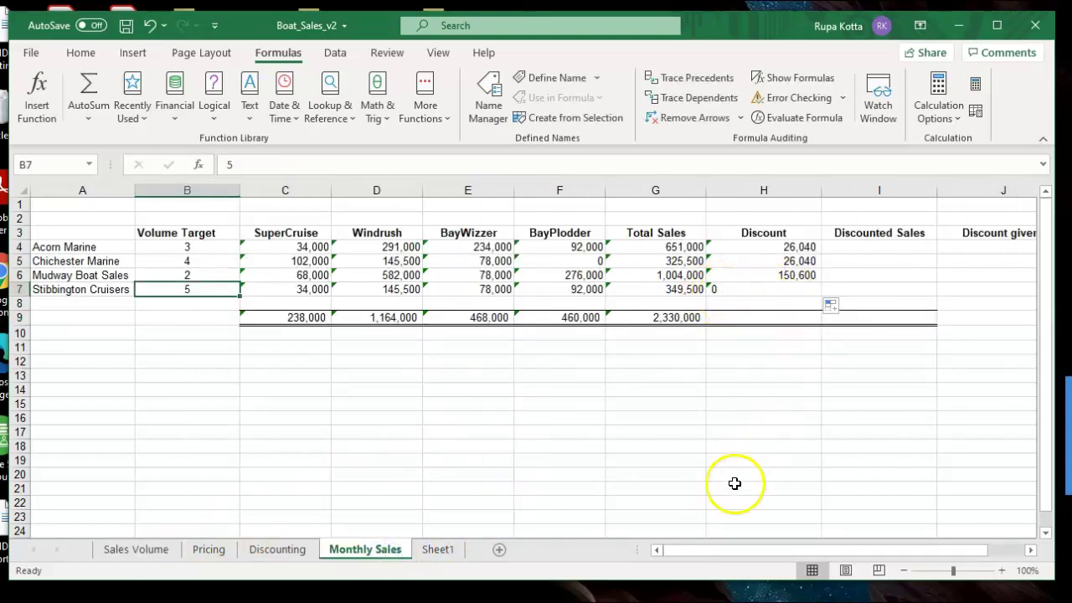
Step: Calculate Acorn Marine's discounted sales in I4 of Monthly Sales with the formula =G4-H4
left_click_drag(714, 550, 749, 553)
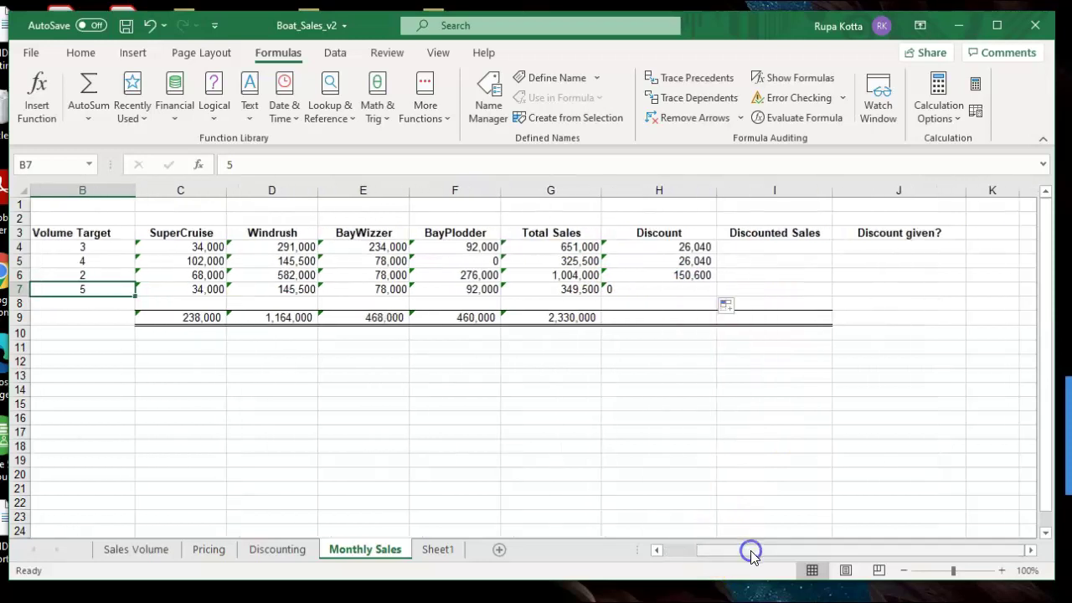
left_click(766, 248)
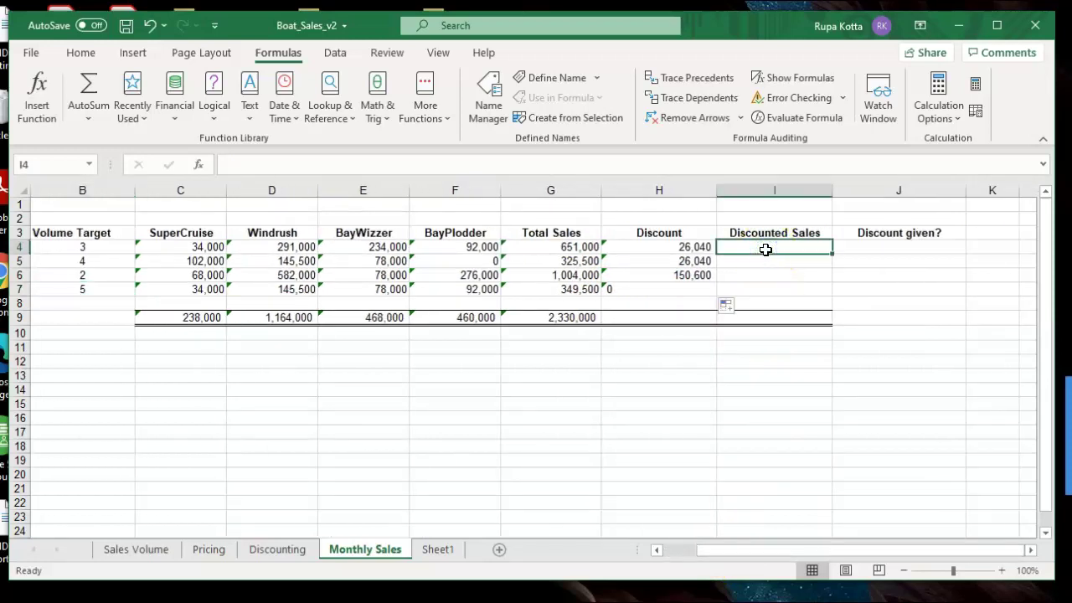
type("=")
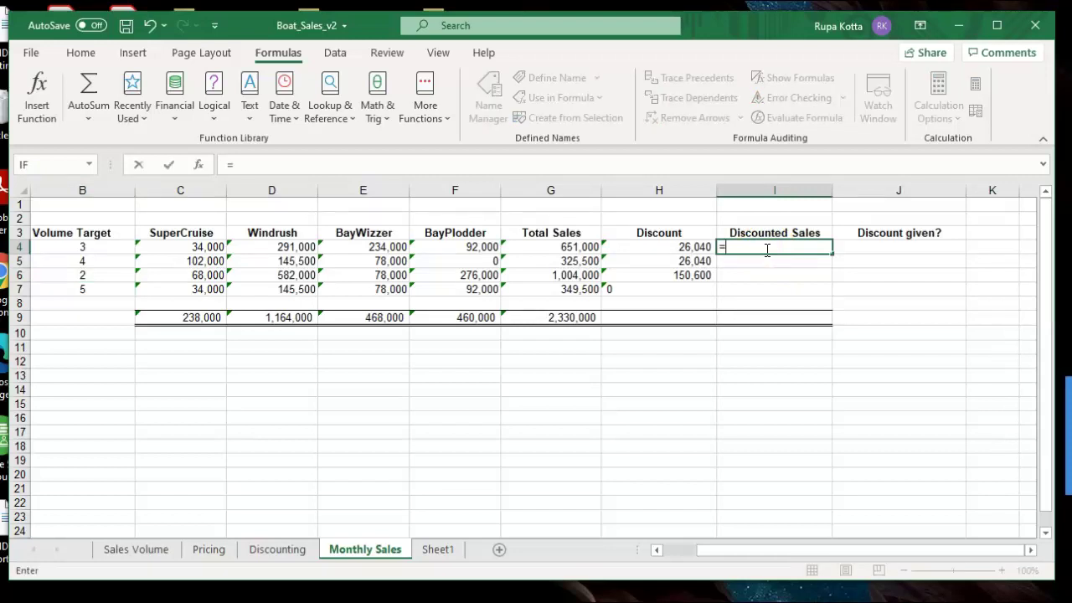
left_click(578, 247)
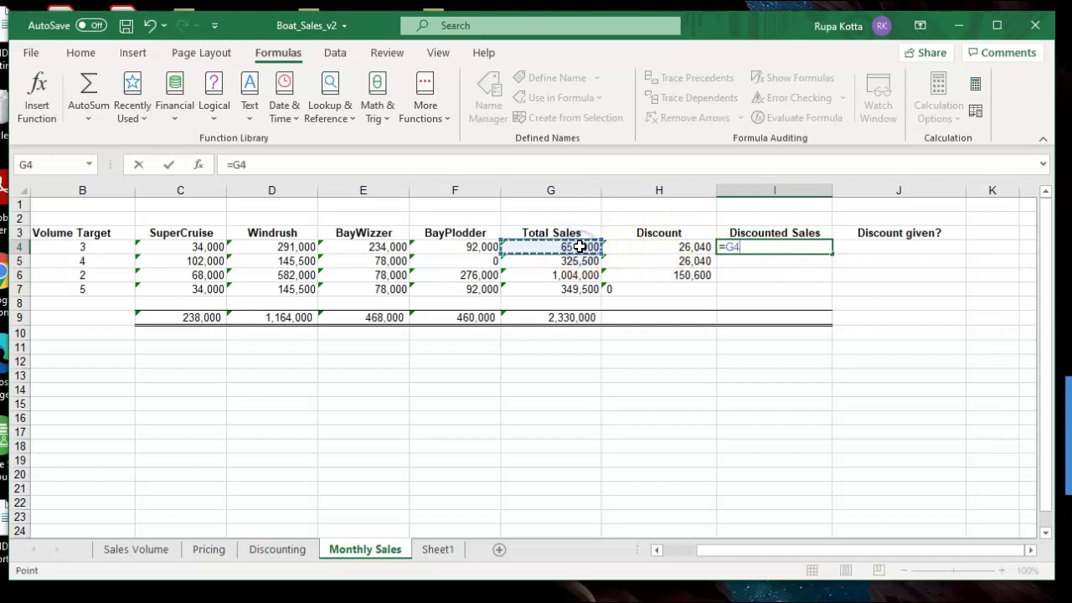
type("-")
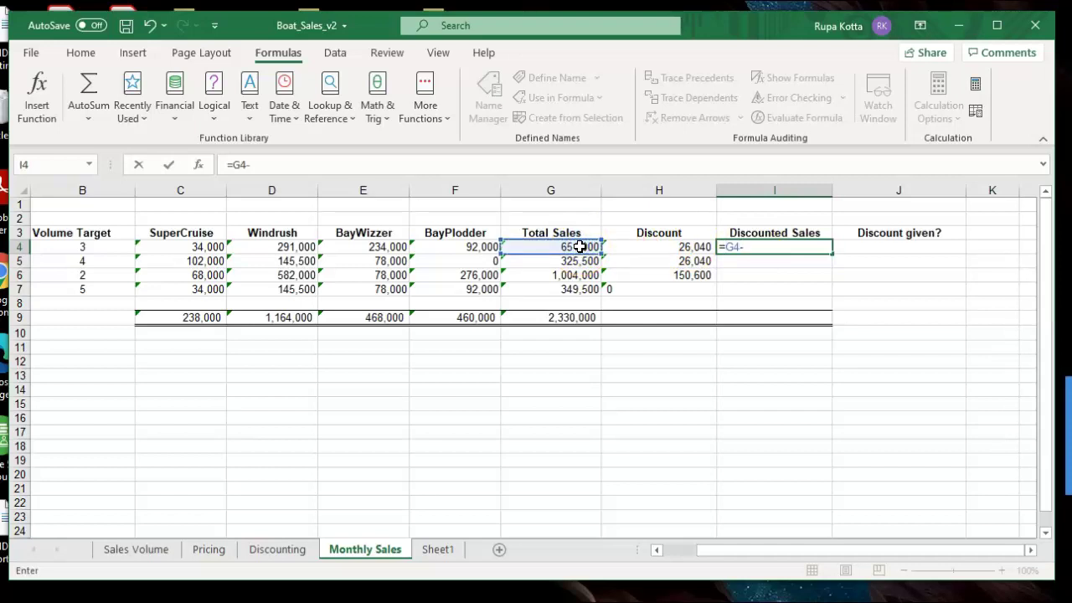
left_click(639, 247)
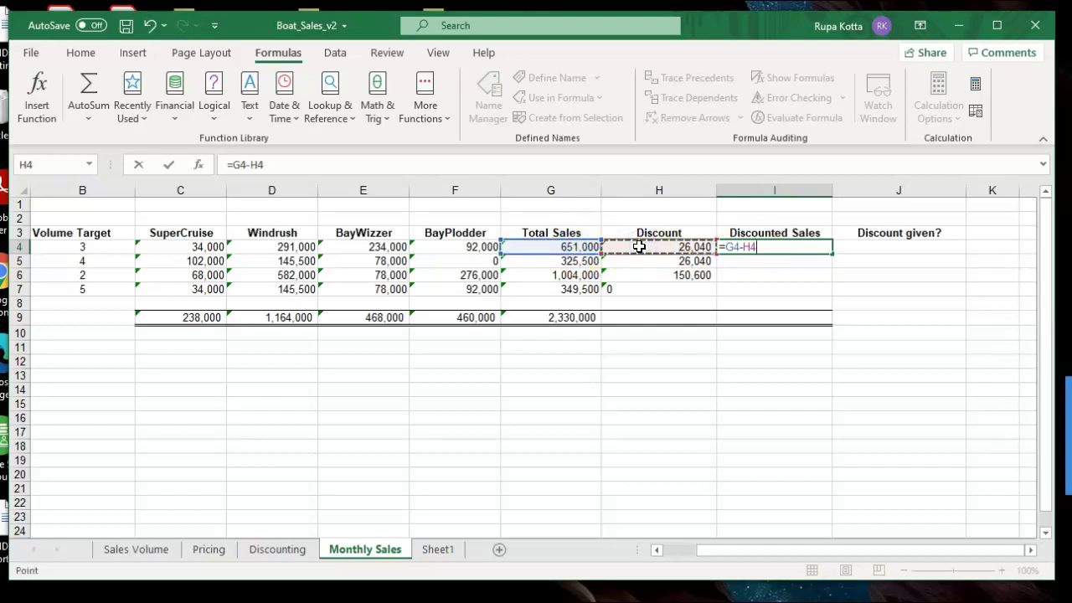
key("Return")
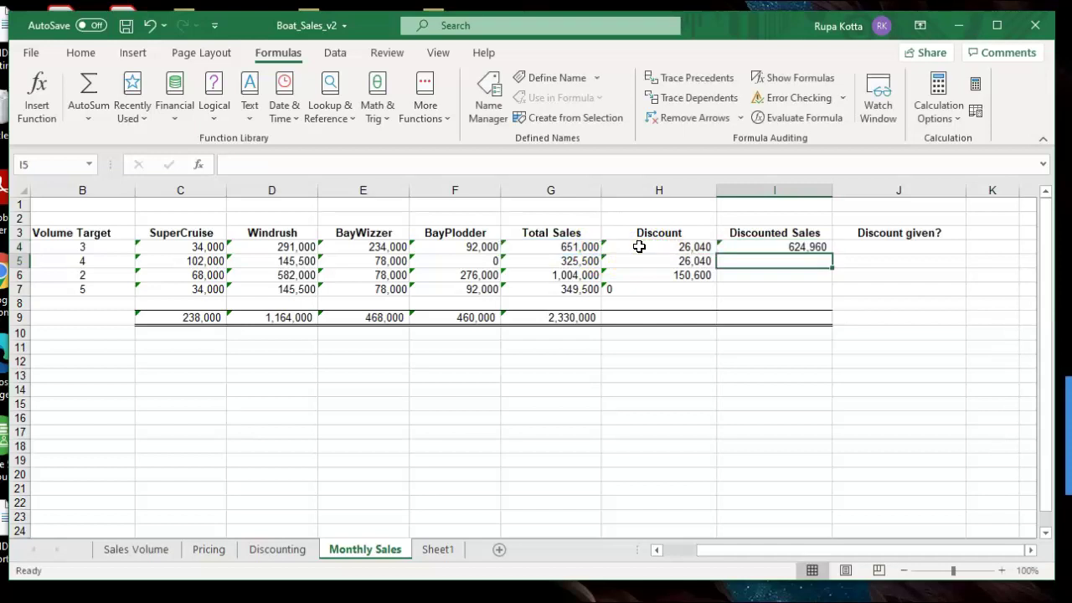
Step: Fill the I4 discounted sales formula down through I7 for the remaining customers
left_click(774, 246)
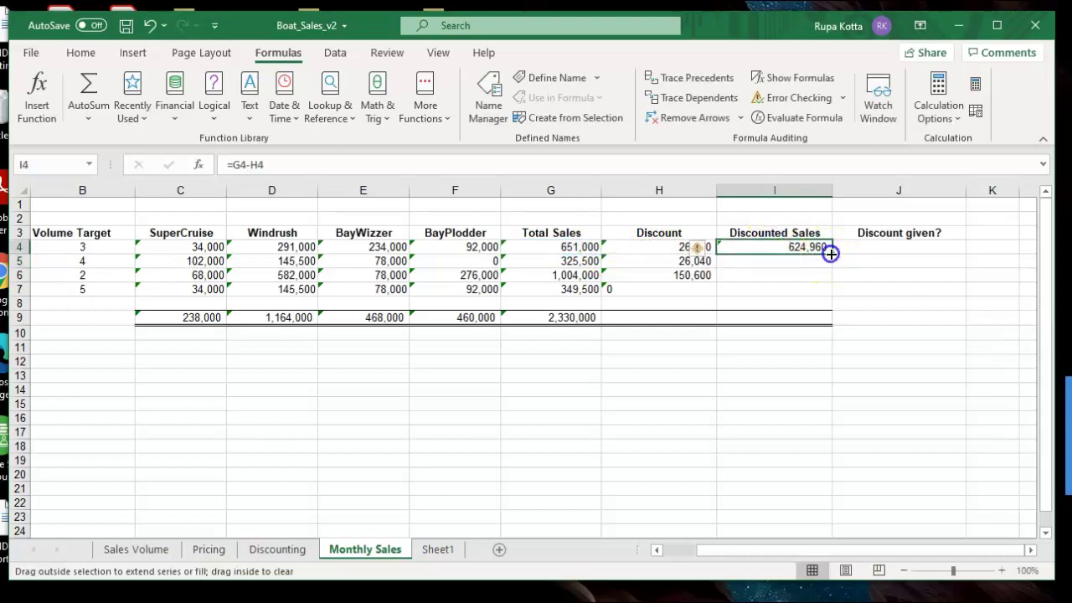
double_click(831, 254)
left_click(734, 458)
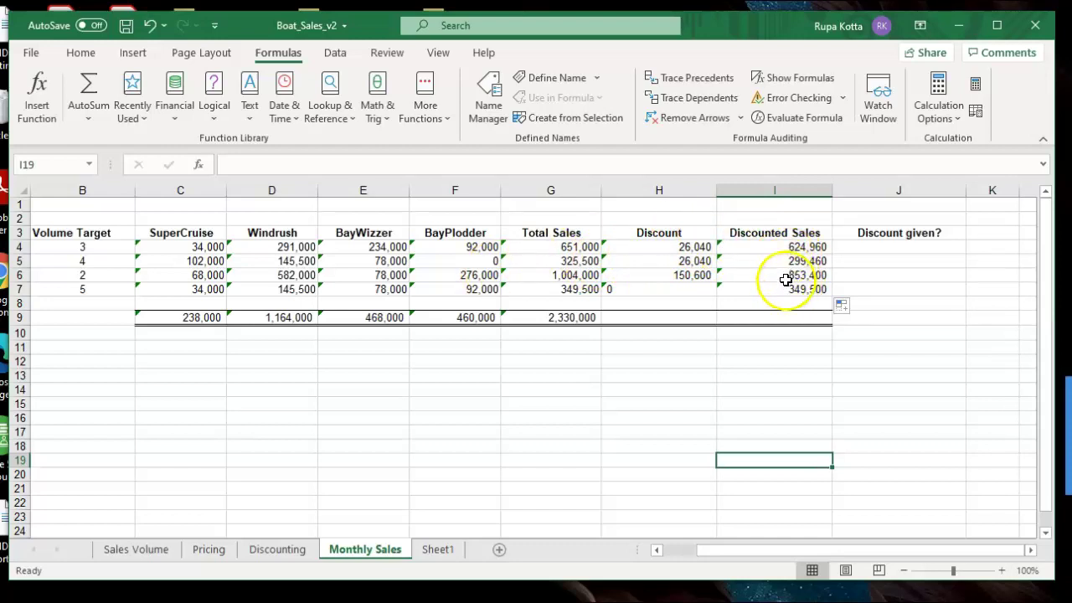
Step: Check the task instructions in Sheet1 and copy the G9 total formula across to H9:I9 in Monthly Sales
left_click(436, 550)
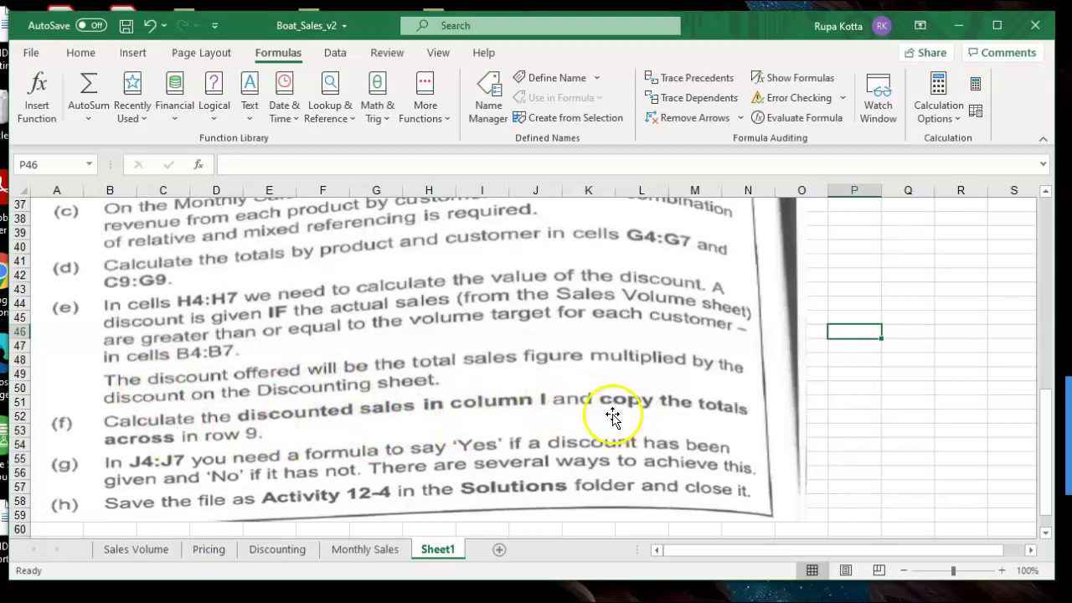
left_click(345, 551)
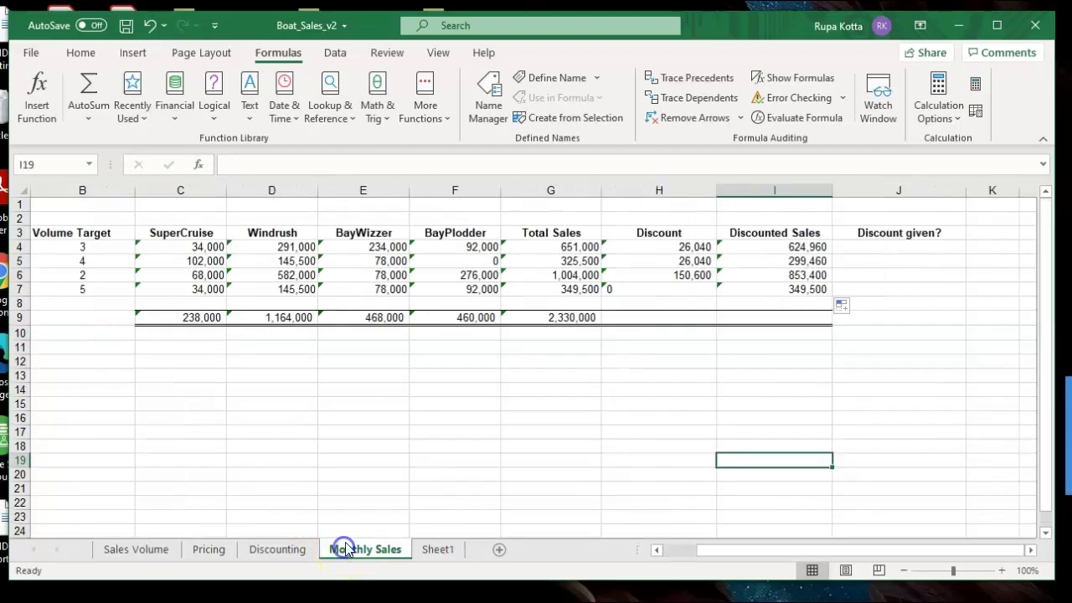
left_click(531, 317)
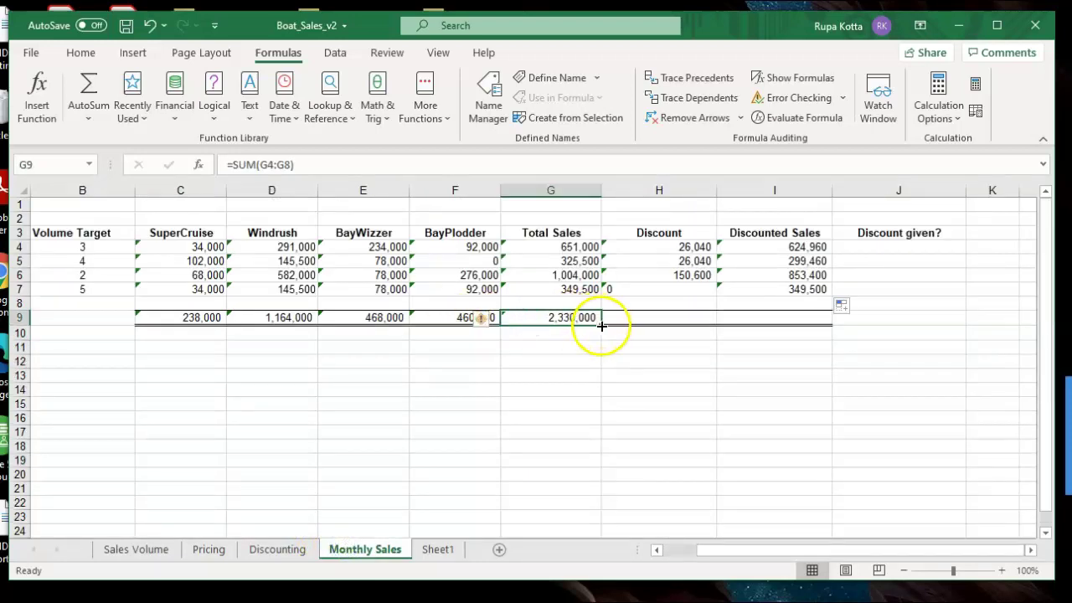
left_click_drag(601, 323, 796, 319)
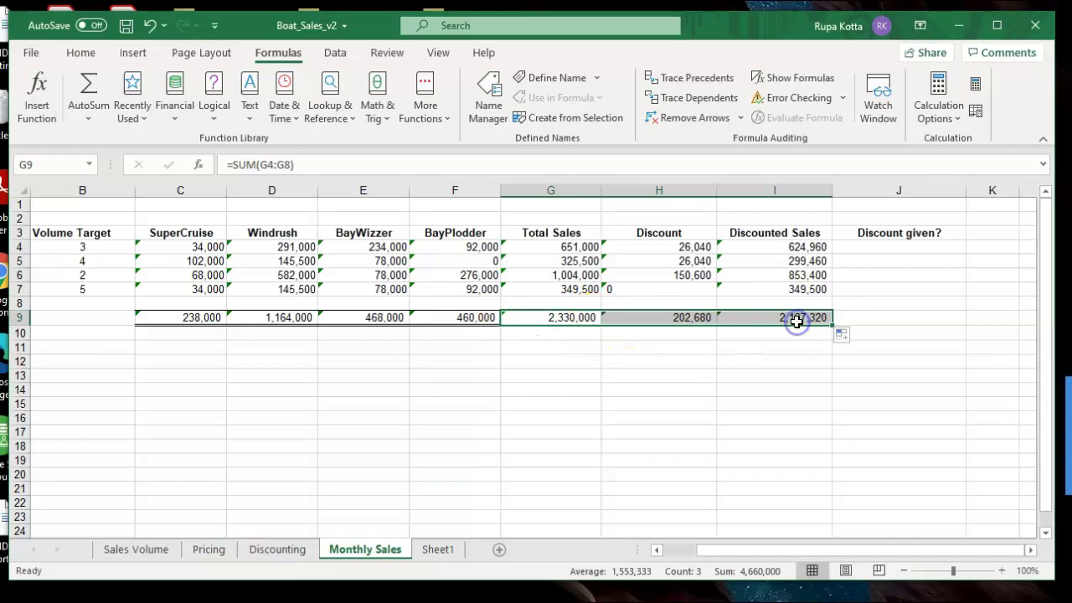
Step: Read instruction (g) in Sheet1 and start an IF function in J4 of Monthly Sales with the logical test H4>0
left_click(436, 549)
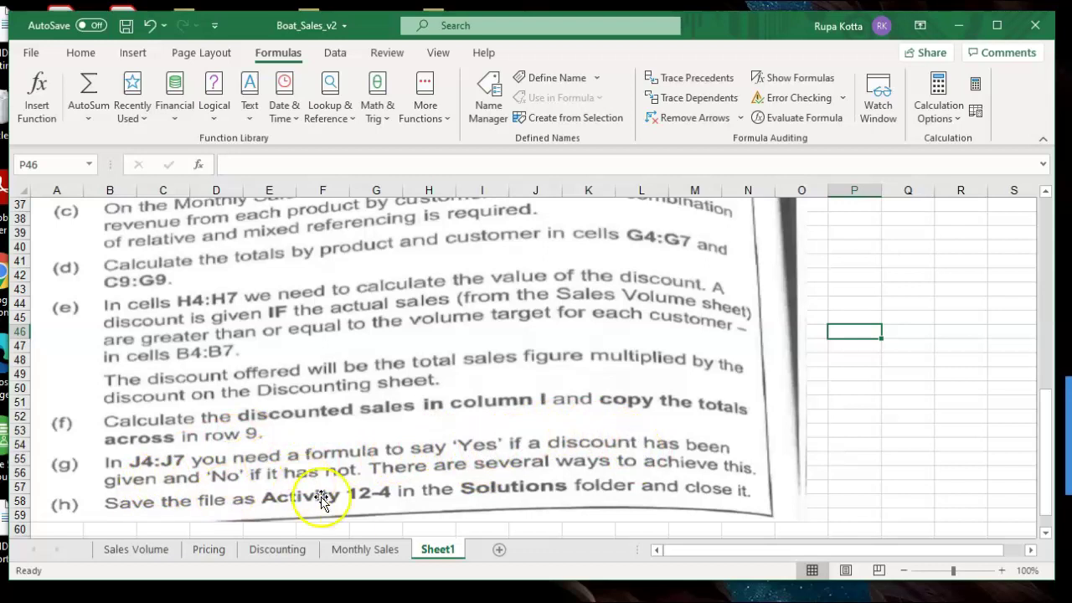
left_click(353, 551)
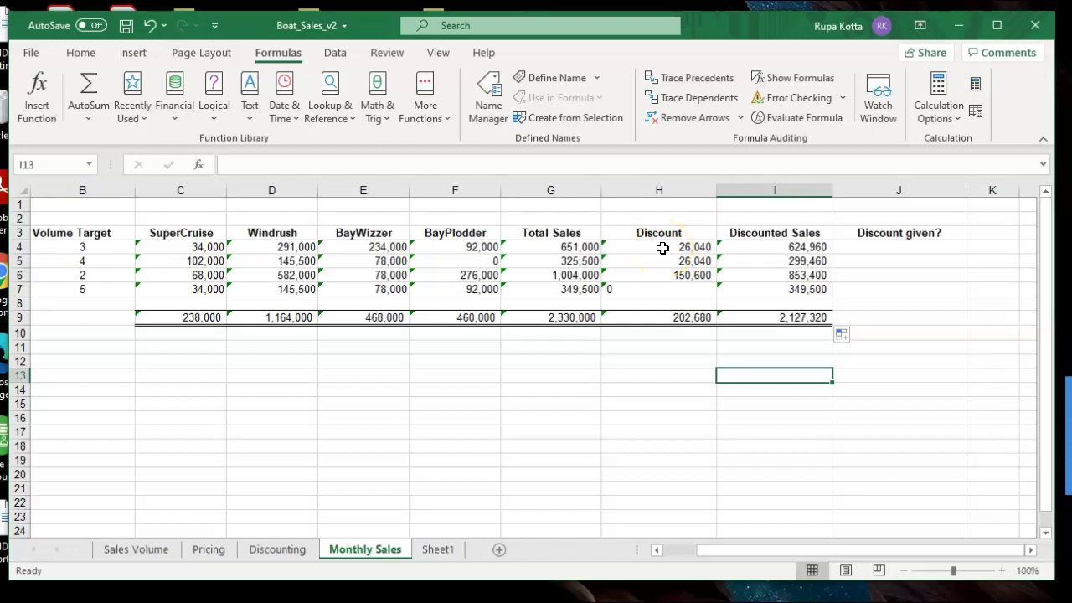
left_click(856, 246)
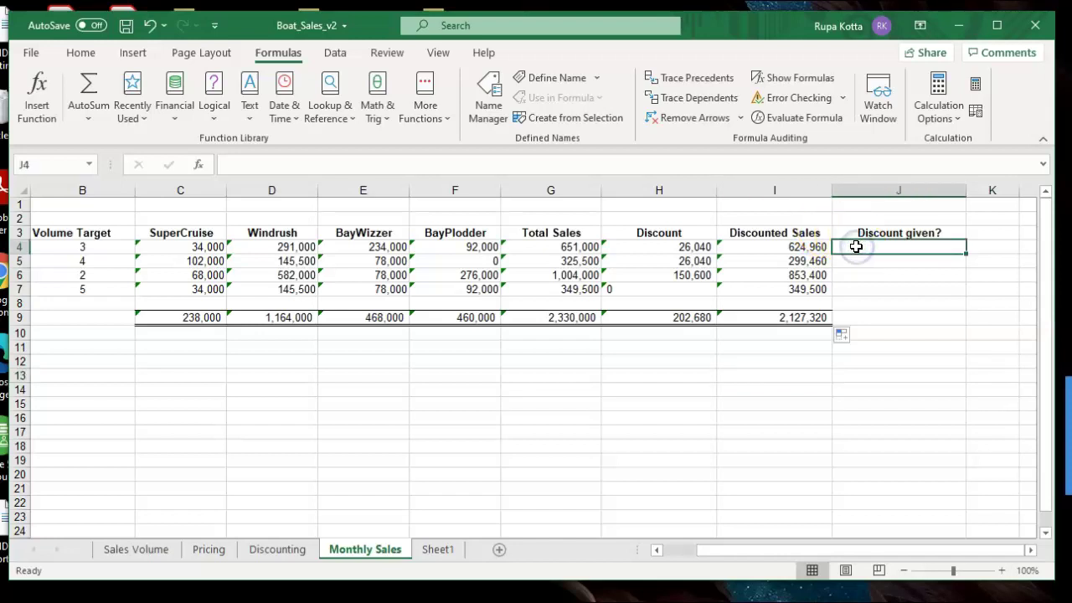
type("=")
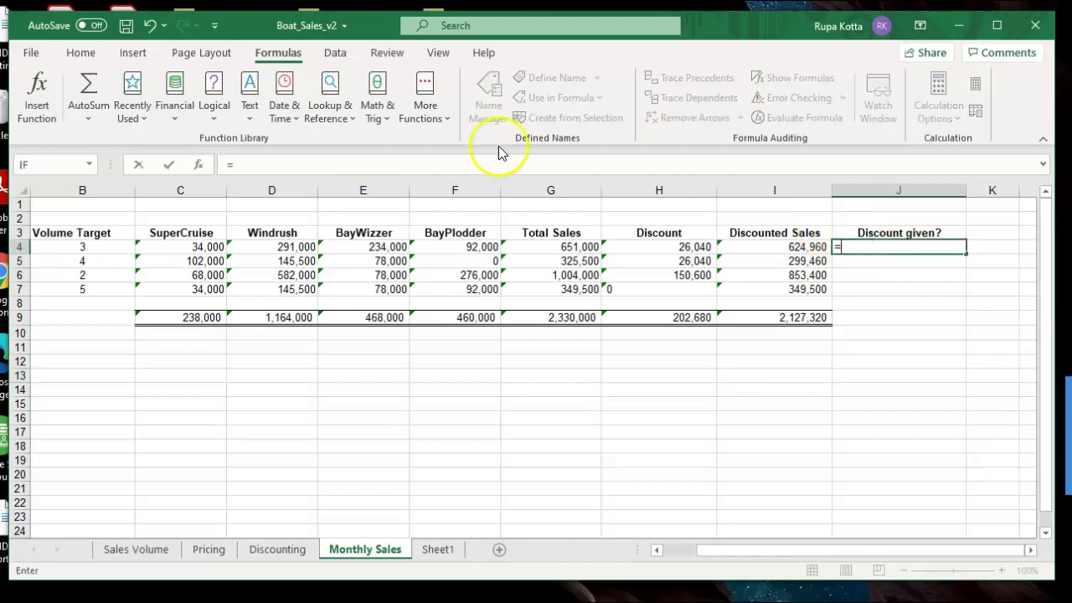
left_click(204, 117)
left_click(220, 186)
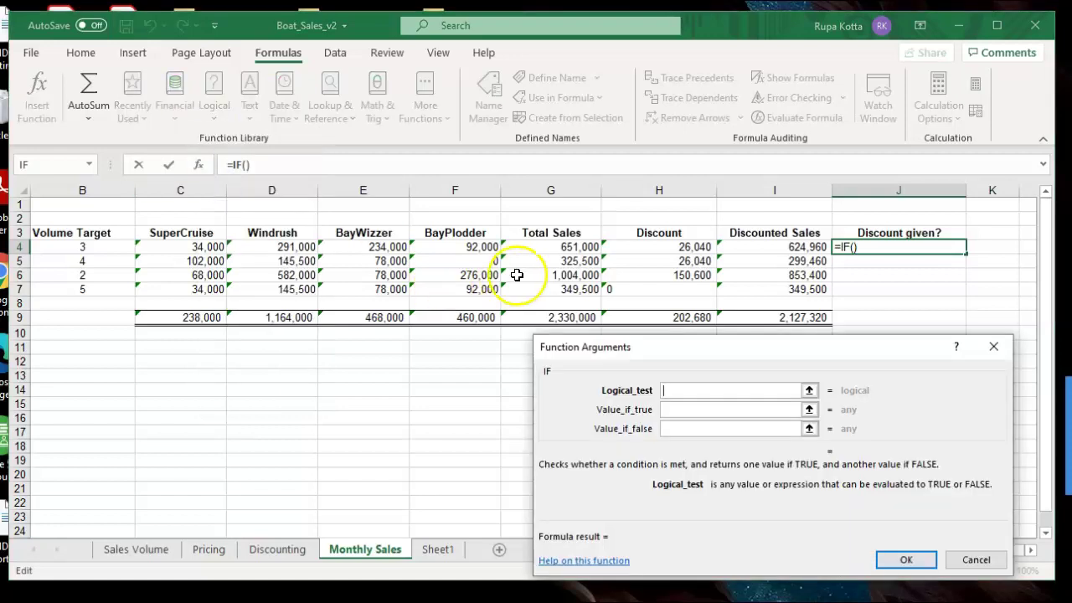
left_click(637, 248)
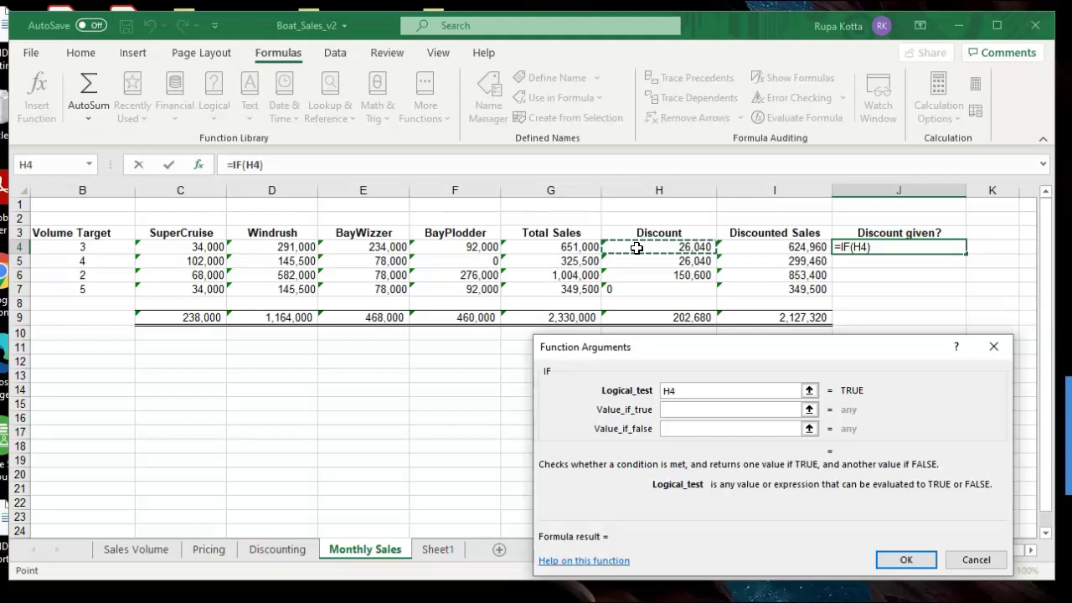
type(">0")
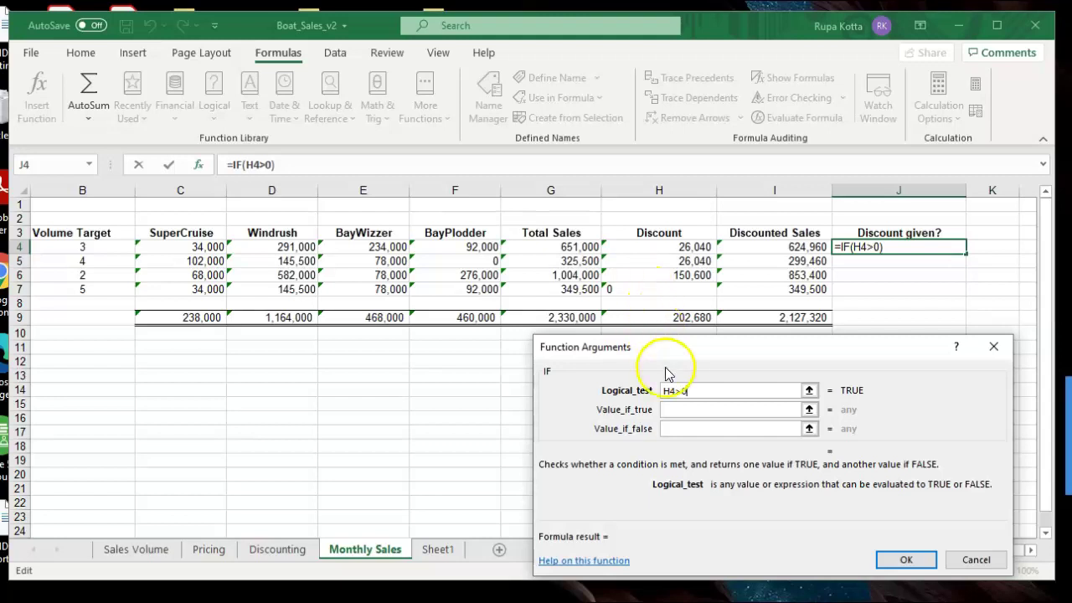
Step: Set the IF function's value if true to "Yes Dicount given" and value if false to "No Dicount given", and enter it in J4
left_click(678, 409)
type("Y")
type("es D")
key("BackSpace")
type("Dicount given")
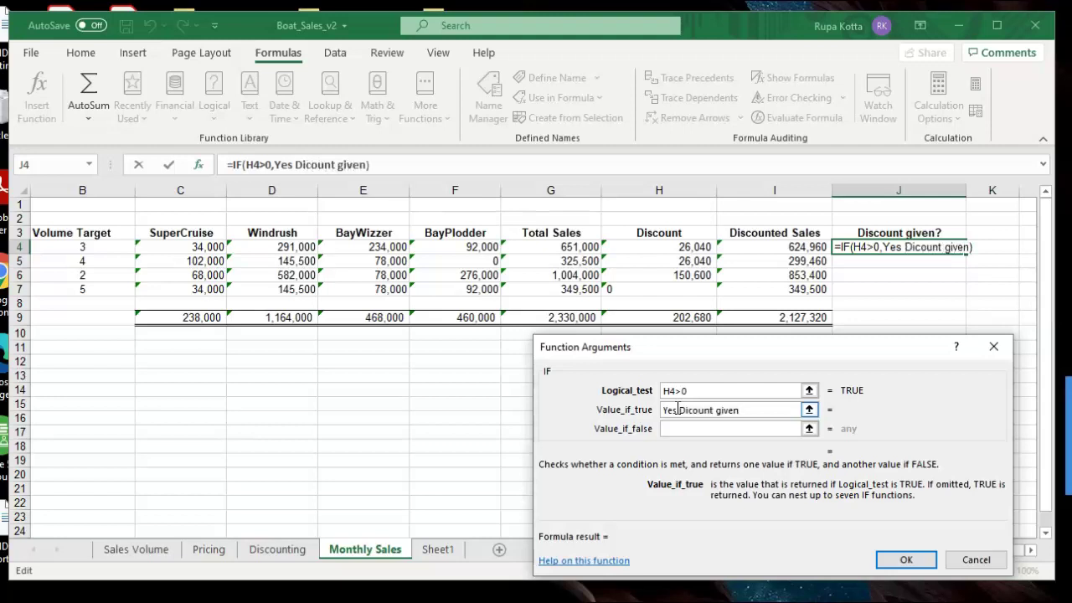
left_click(681, 429)
type("No")
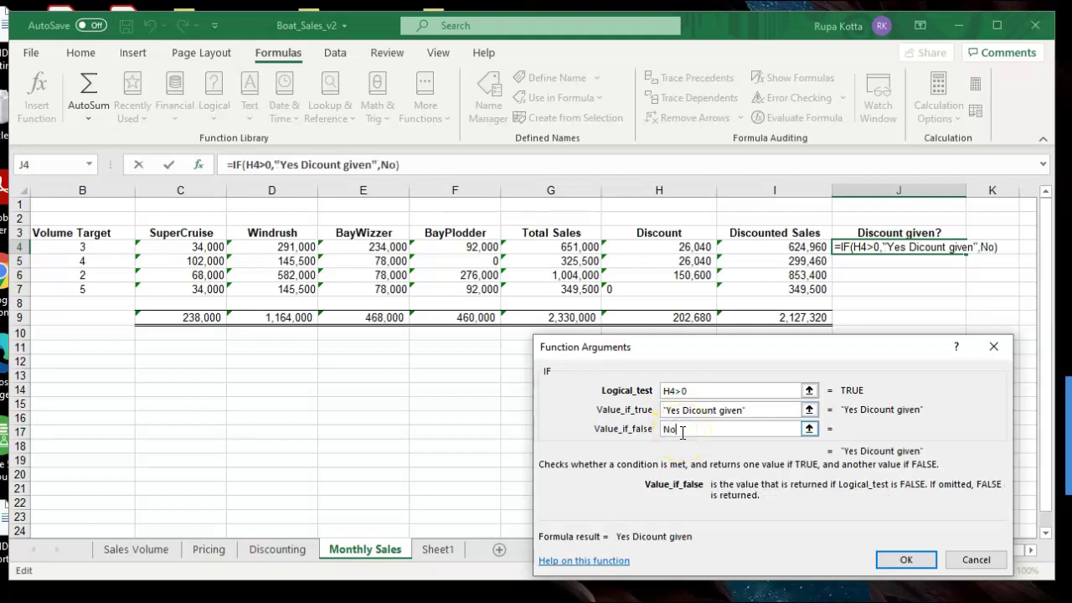
type(" Dicount given")
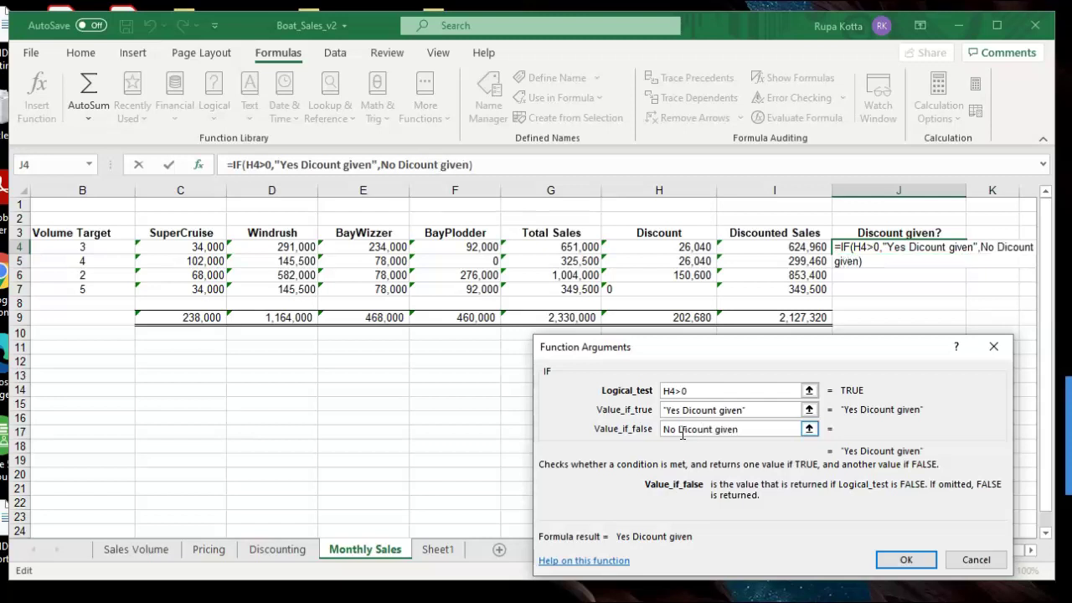
key("Tab")
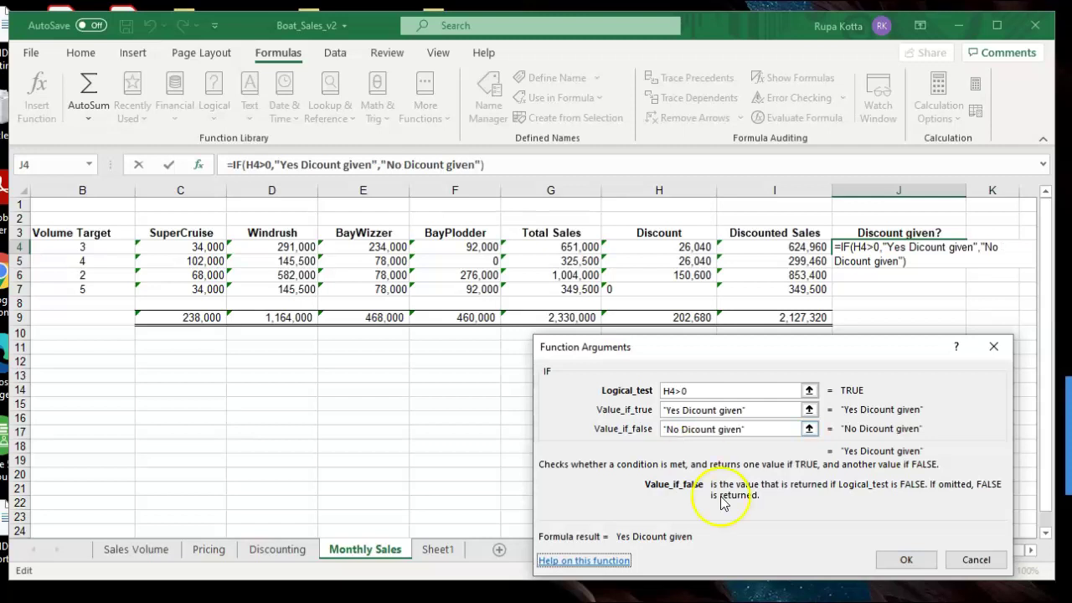
left_click(890, 561)
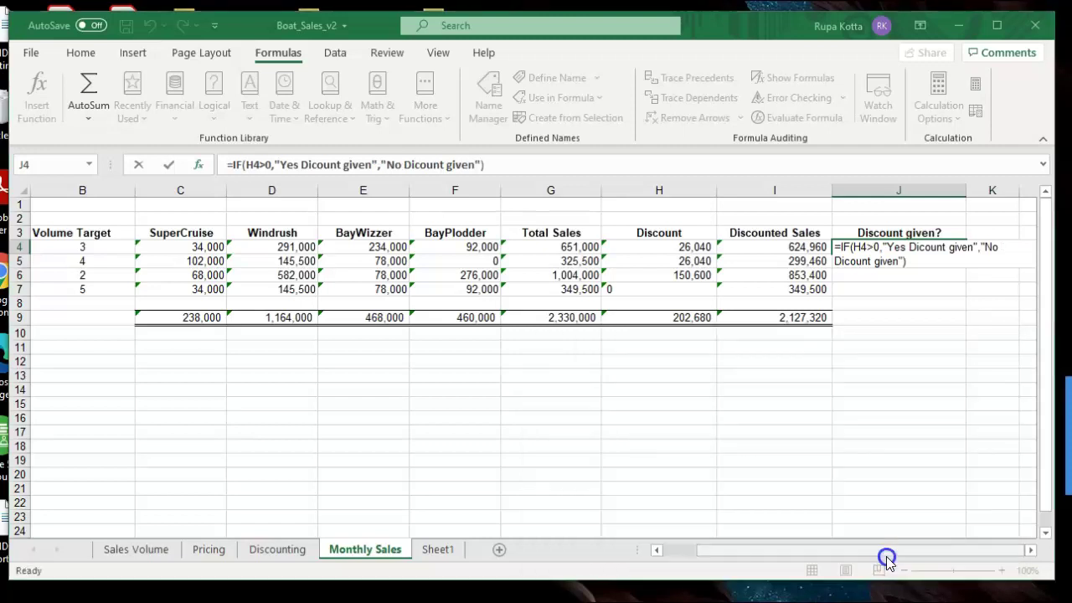
Step: Fill the J4 formula down through J7 in the Discount given? column and check the formula in J7
left_click_drag(966, 253, 965, 289)
left_click(899, 421)
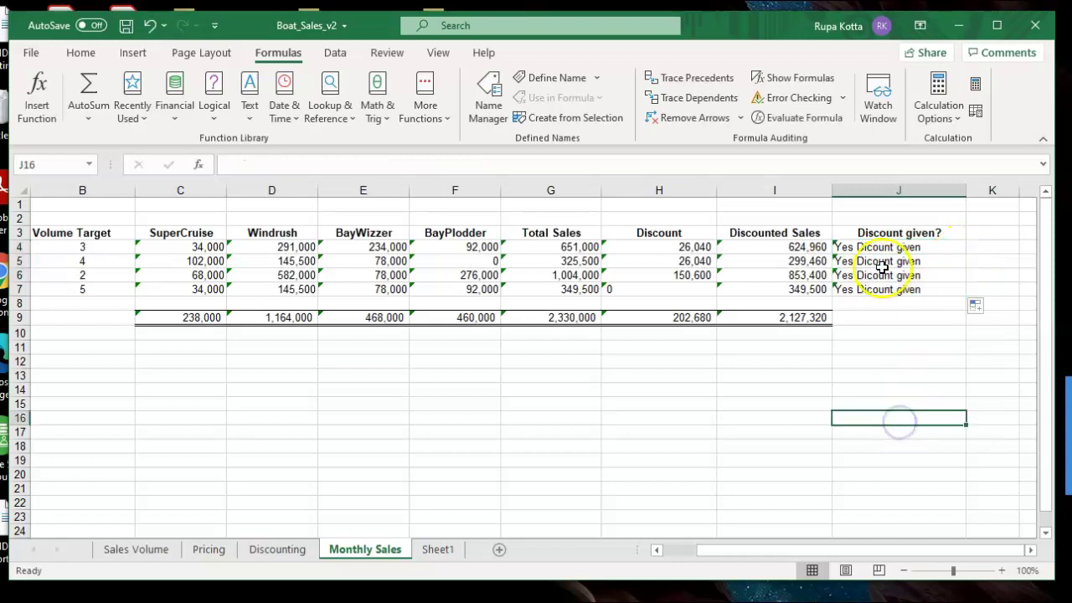
left_click(869, 290)
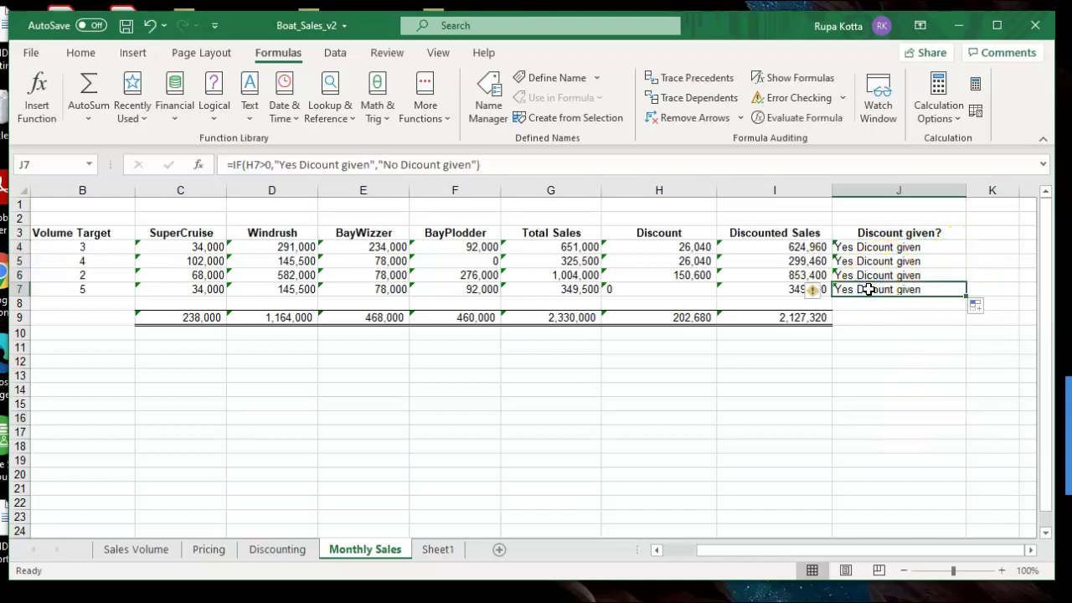
Step: Change the value if false in the H4 discount formula from the text "0" to the number 0
left_click(633, 289)
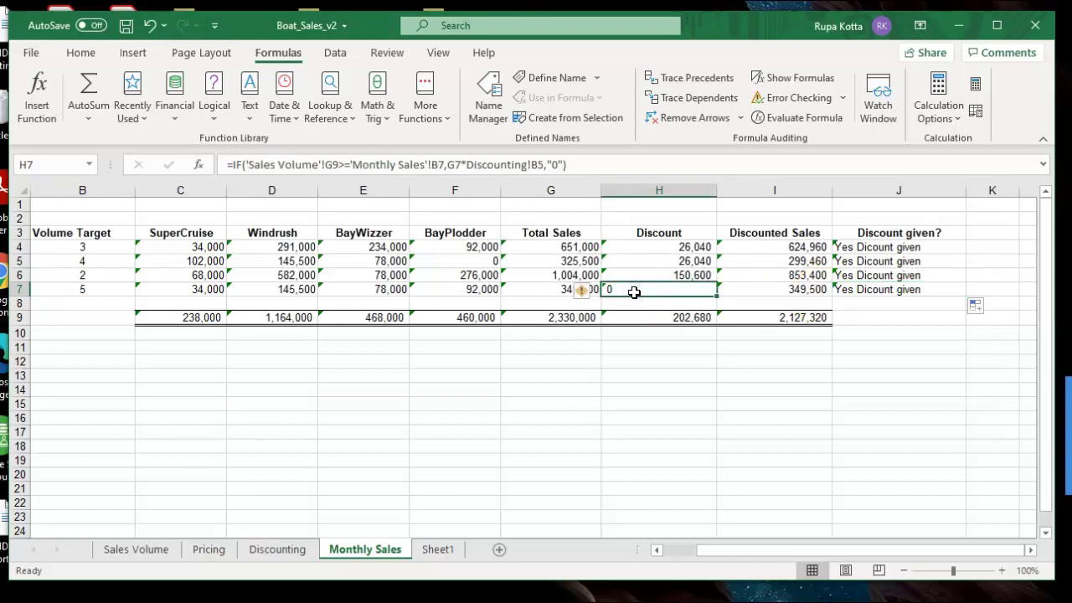
left_click(663, 247)
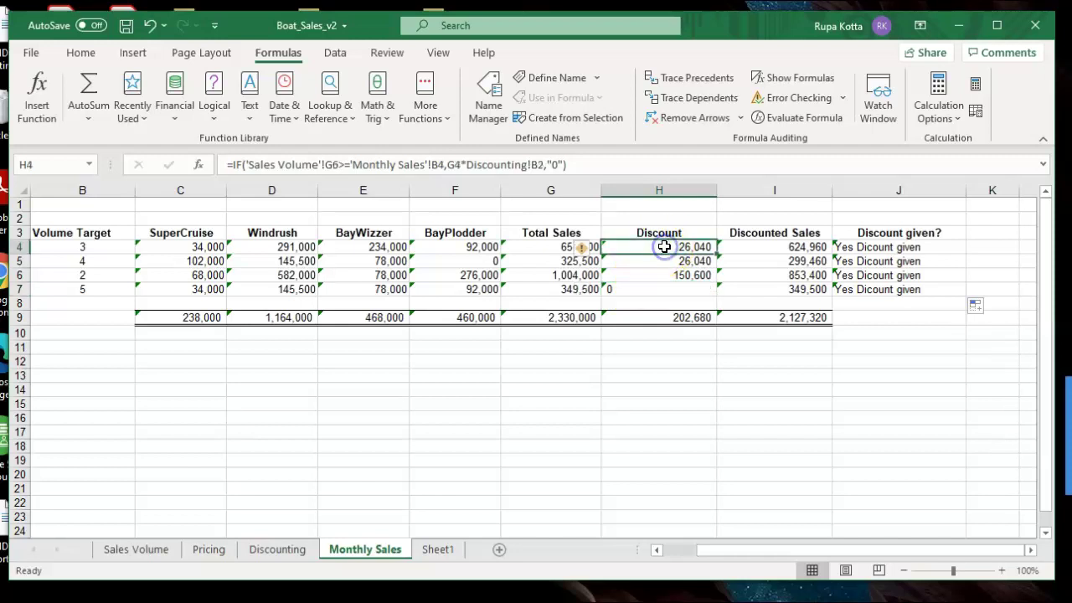
double_click(663, 247)
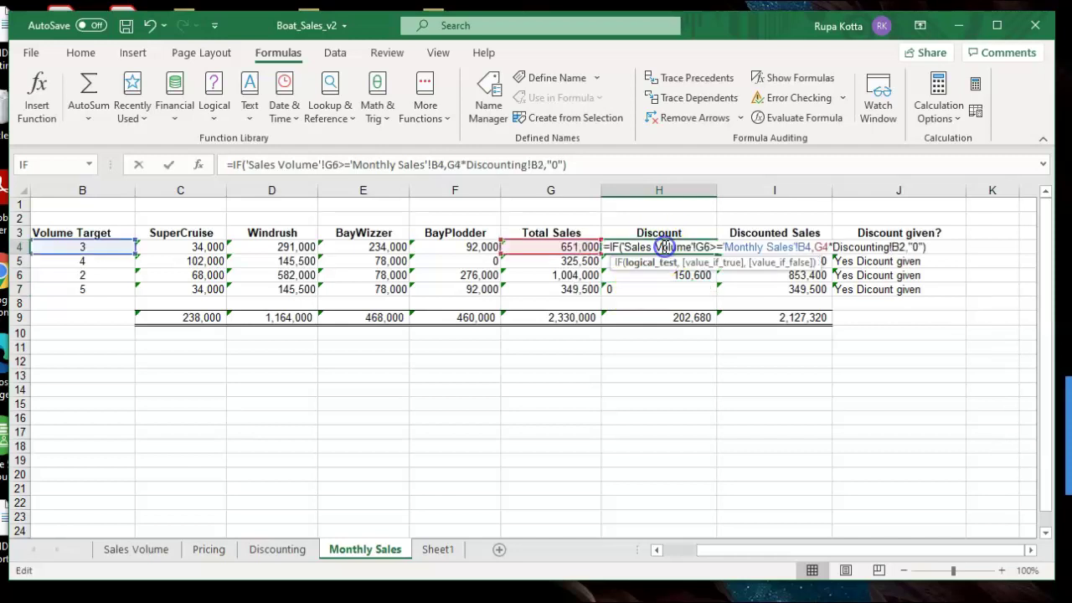
left_click(914, 247)
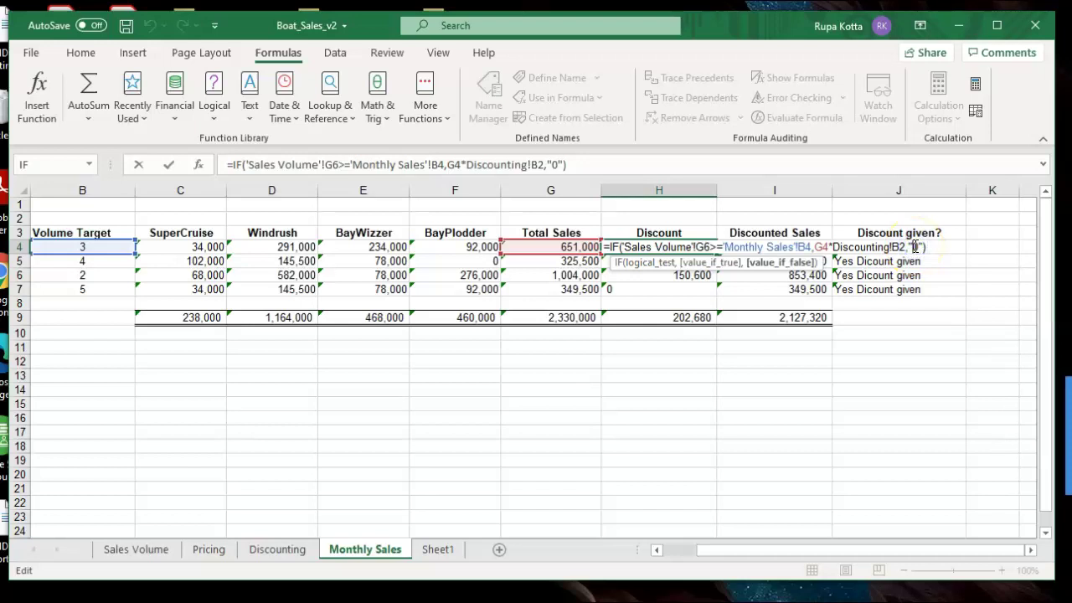
key("BackSpace")
key("Return")
Step: Fill the corrected H4 discount formula down through H7 in the Discount column
left_click(698, 245)
double_click(716, 254)
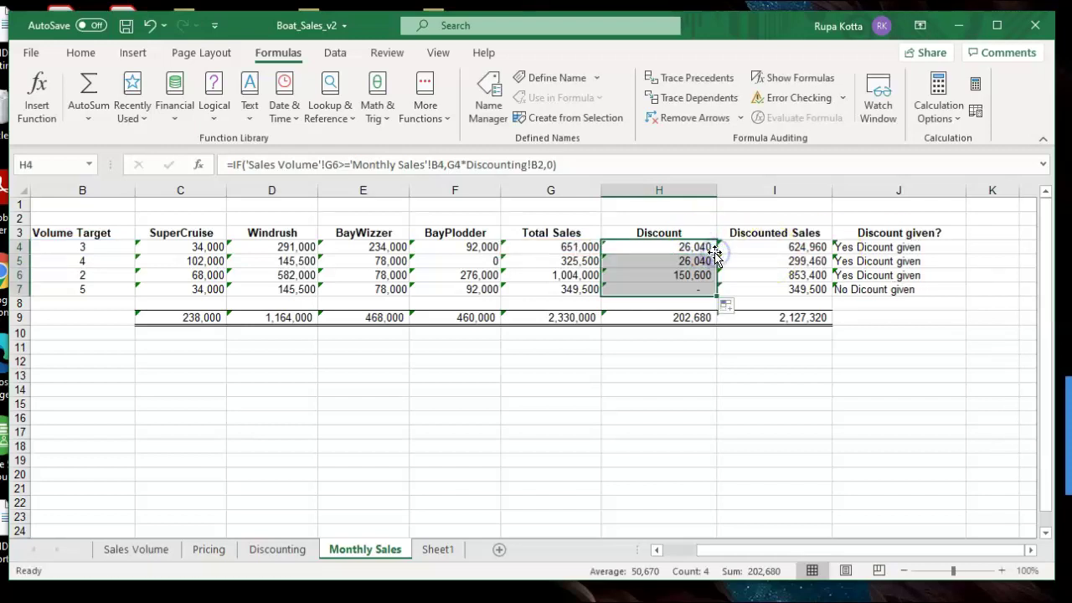
left_click(677, 390)
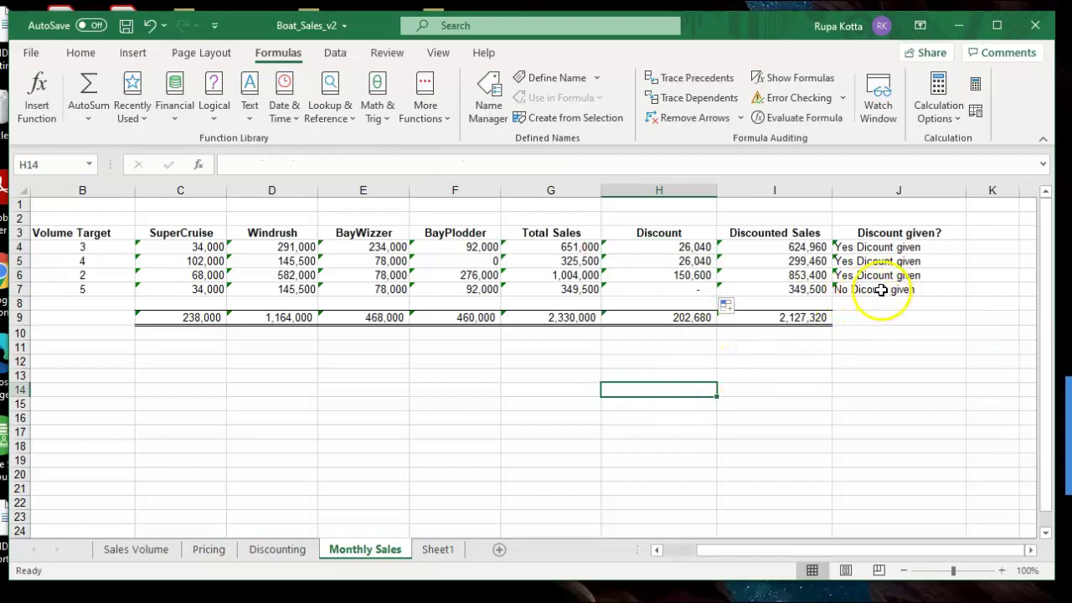
Step: Format the discount cell H7 with the Number category instead of its custom format
left_click(685, 289)
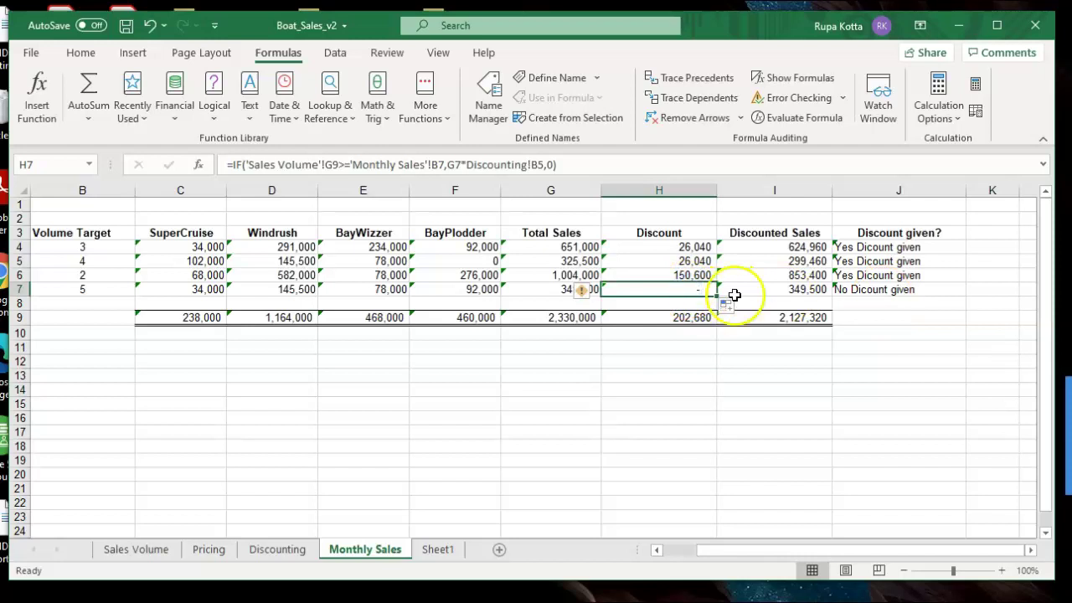
right_click(674, 298)
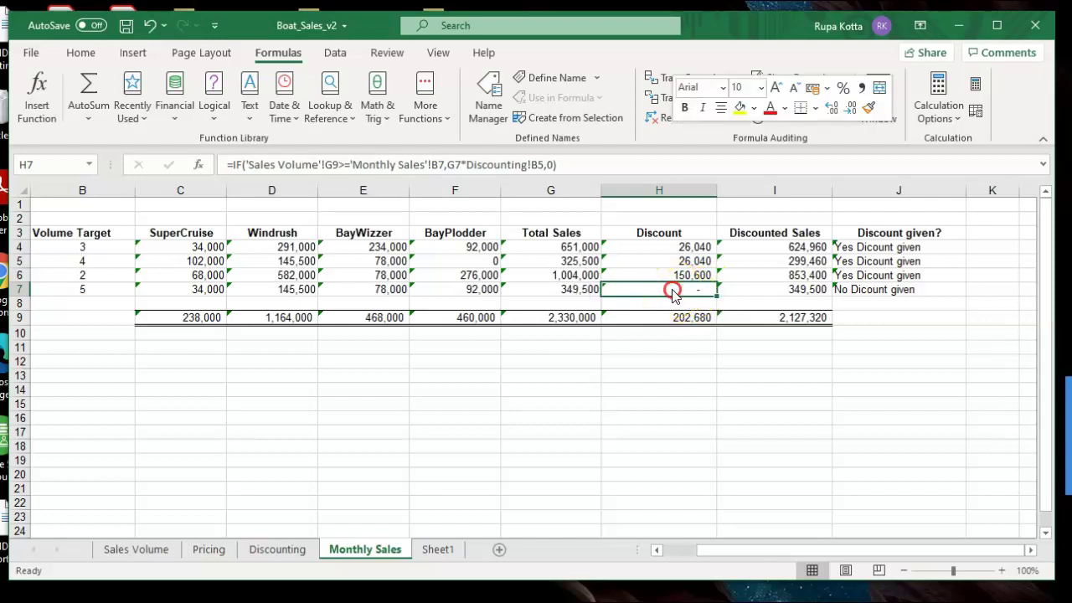
left_click(718, 516)
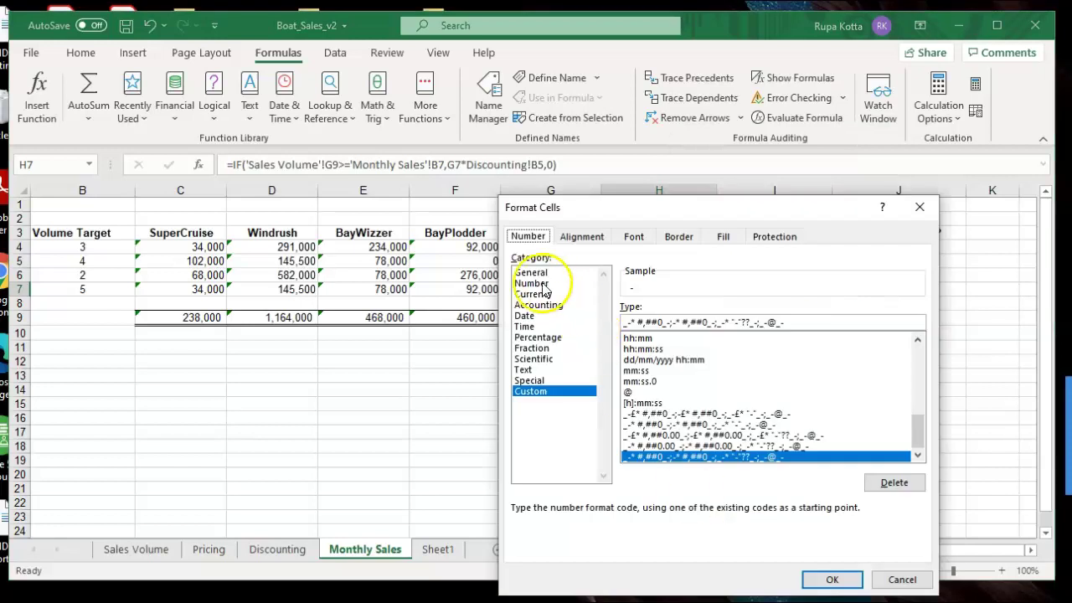
left_click(536, 284)
left_click(818, 581)
left_click(748, 458)
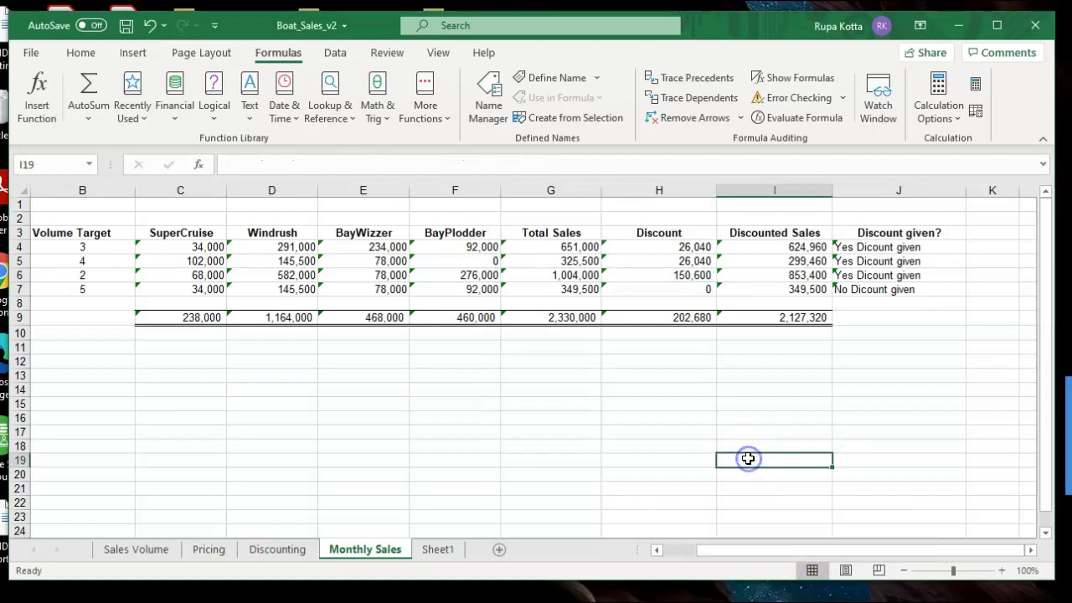
Step: Check the formulas in J7 and H7 of Monthly Sales, and return to the task instructions in Sheet1
left_click(908, 291)
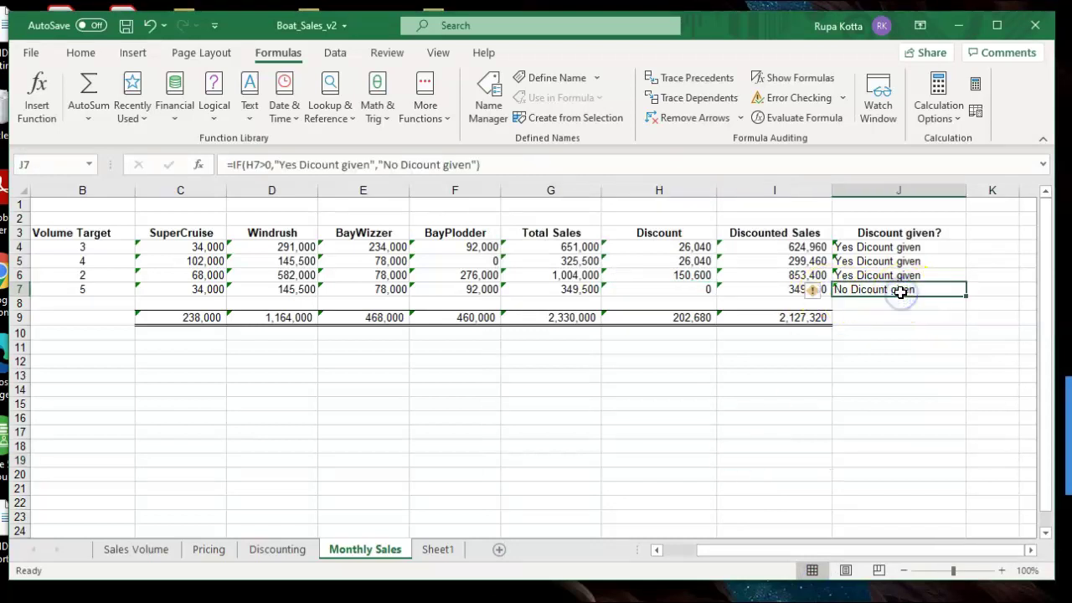
left_click(662, 291)
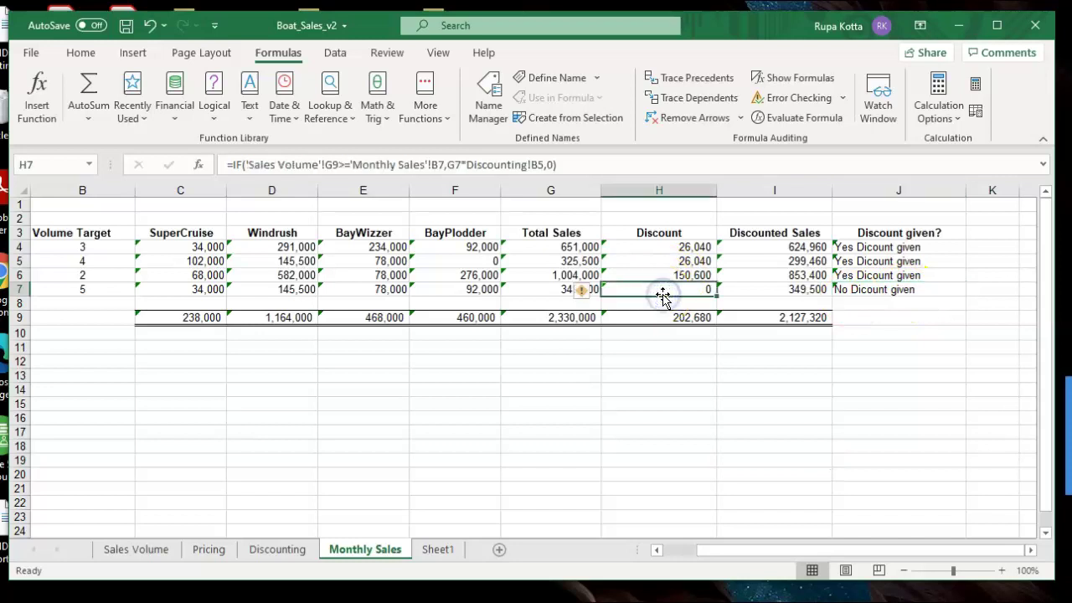
left_click(699, 381)
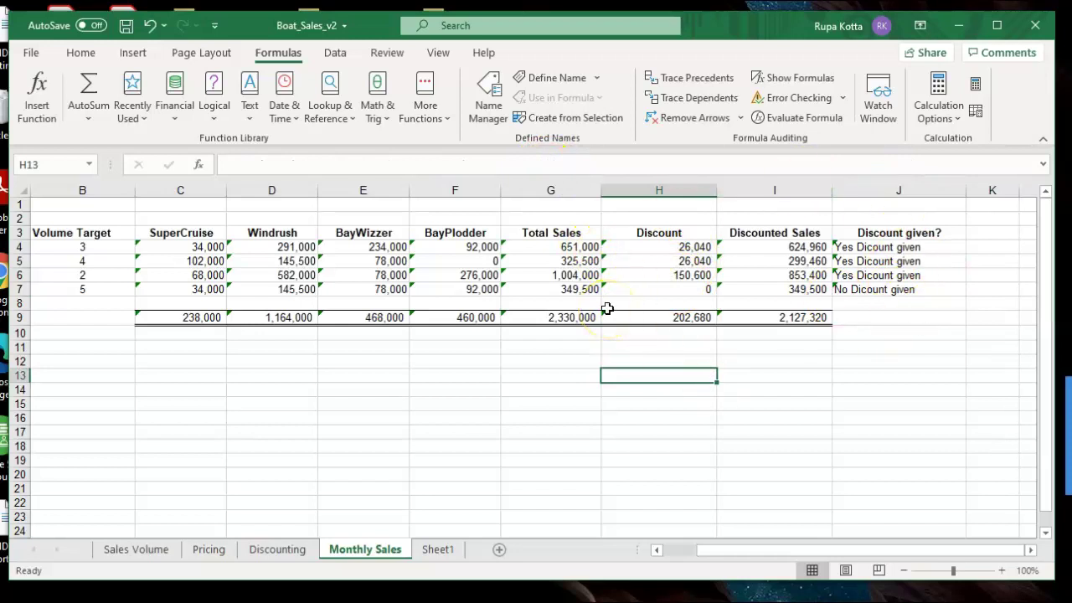
left_click(425, 550)
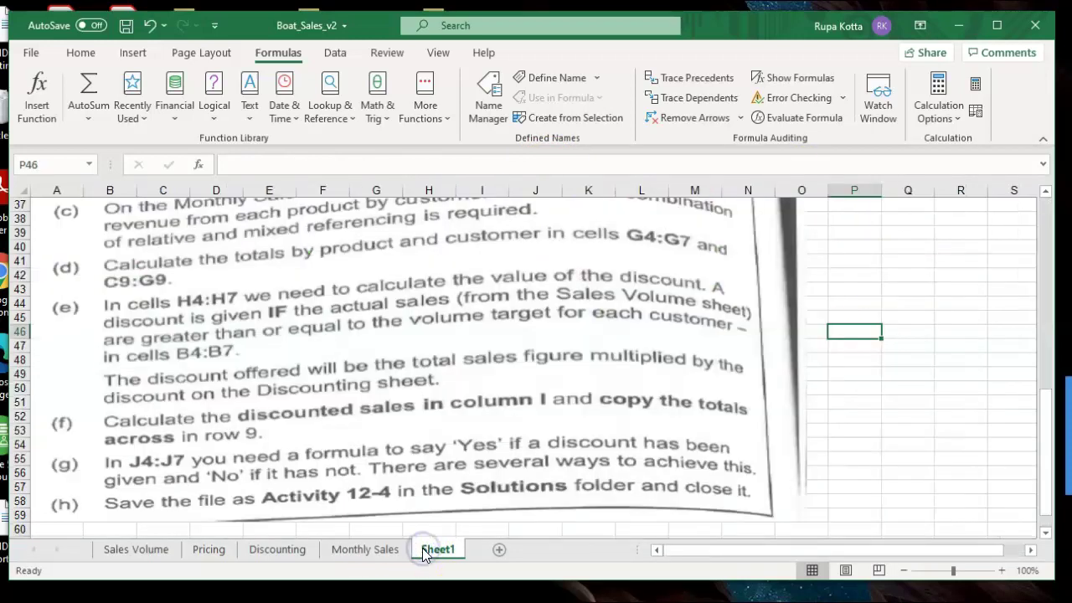